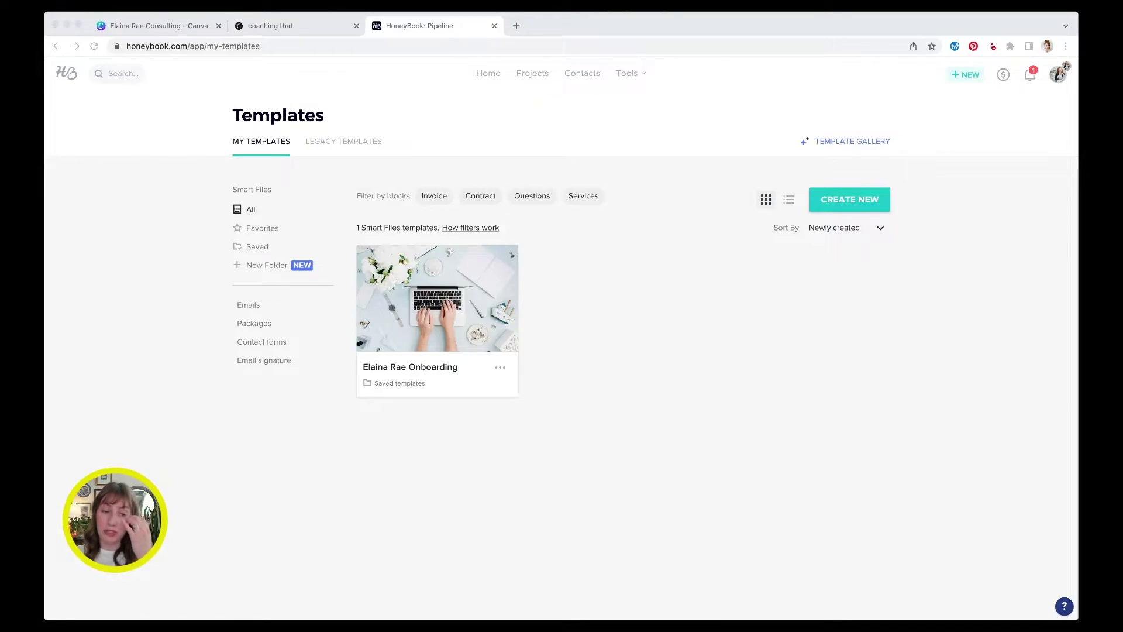
left_click(270, 26)
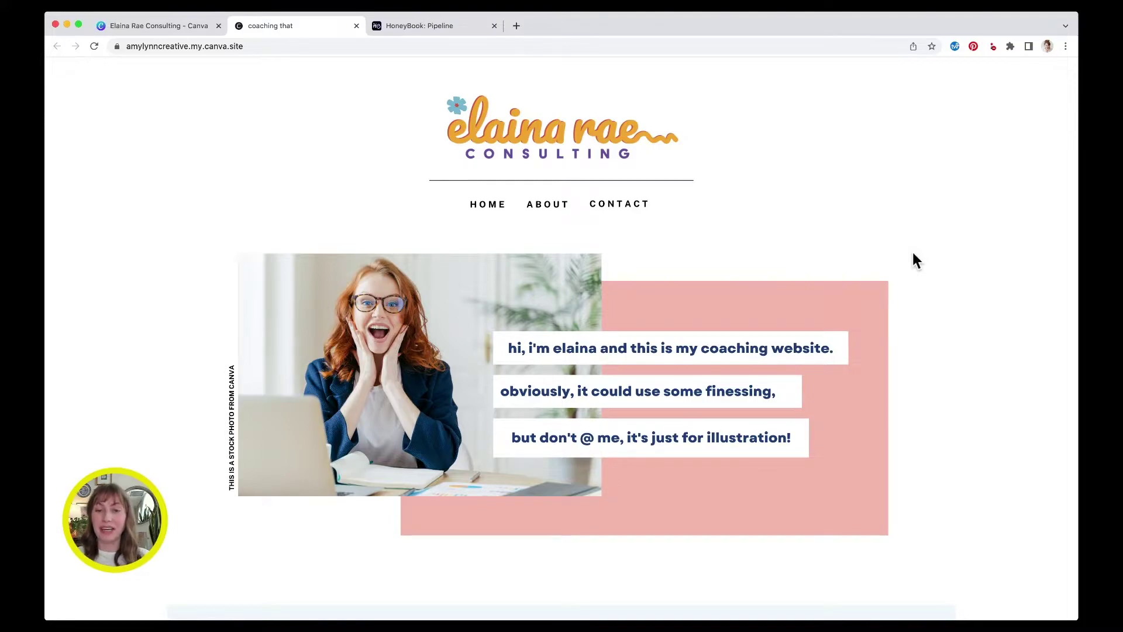
scroll(913, 254, "down", 10)
scroll(913, 253, "up", 10)
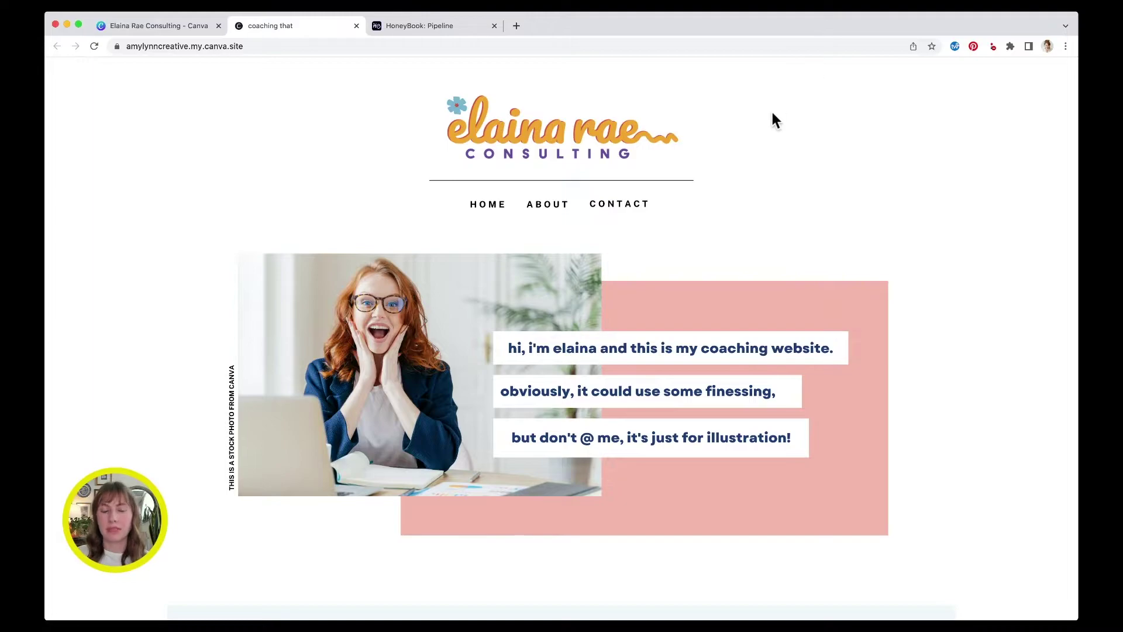
Step: Return to HoneyBook's templates and open the copied onboarding template for editing
left_click(438, 27)
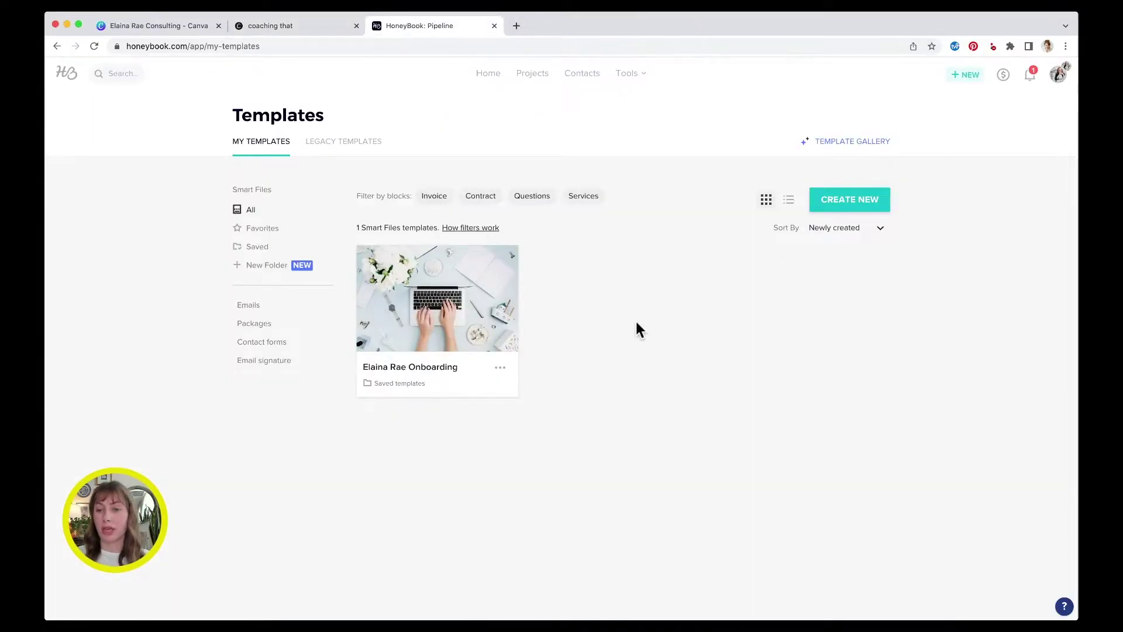
left_click(646, 73)
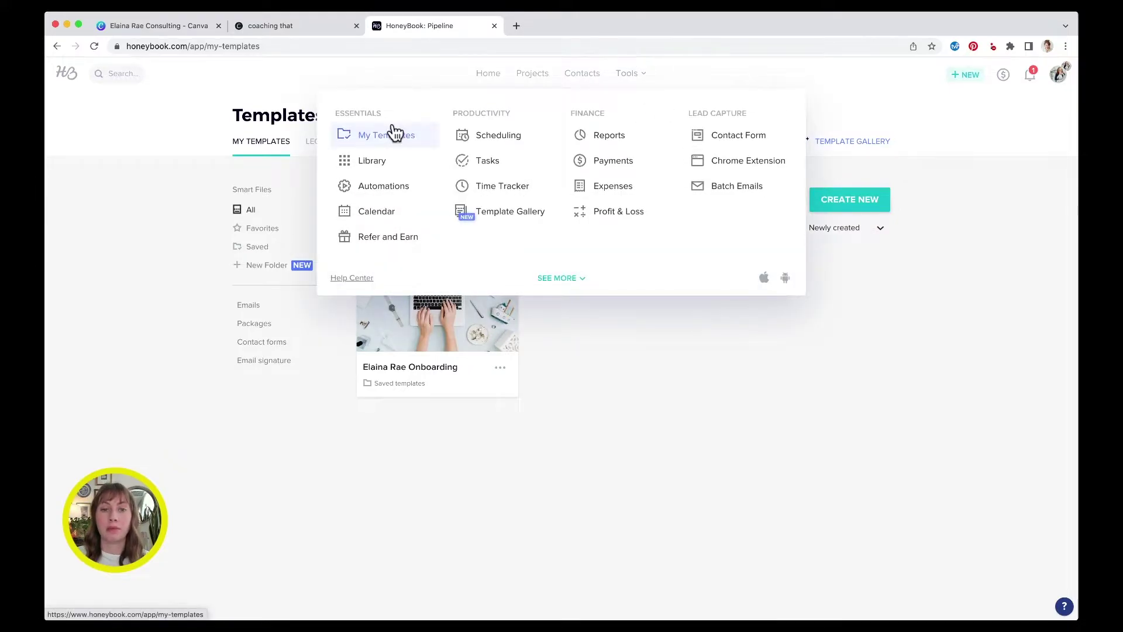
left_click(646, 369)
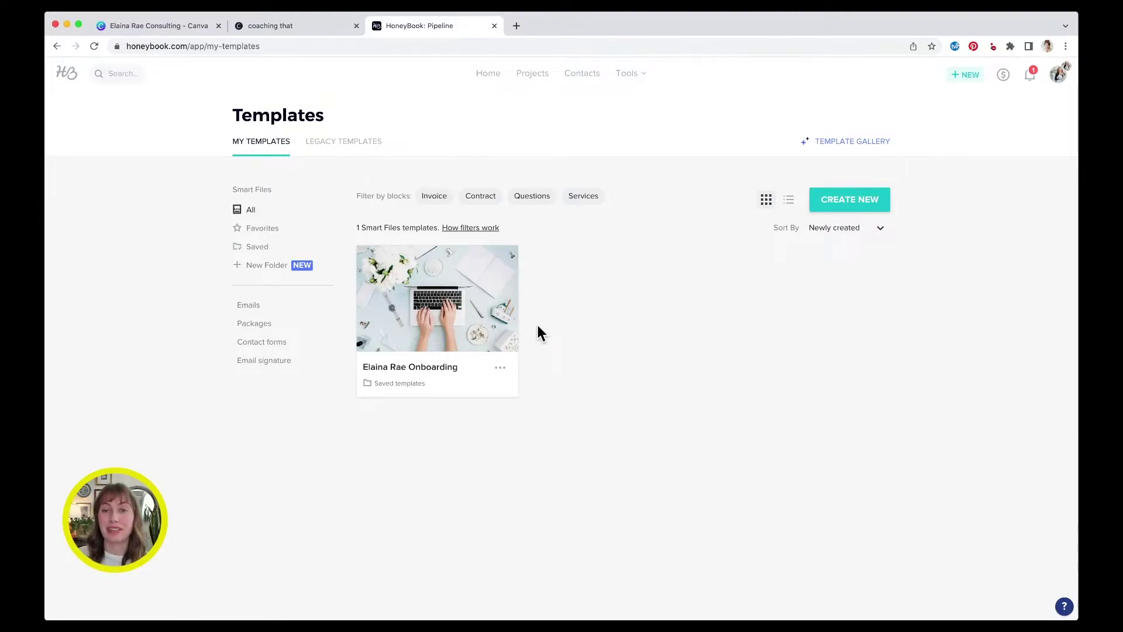
left_click(481, 295)
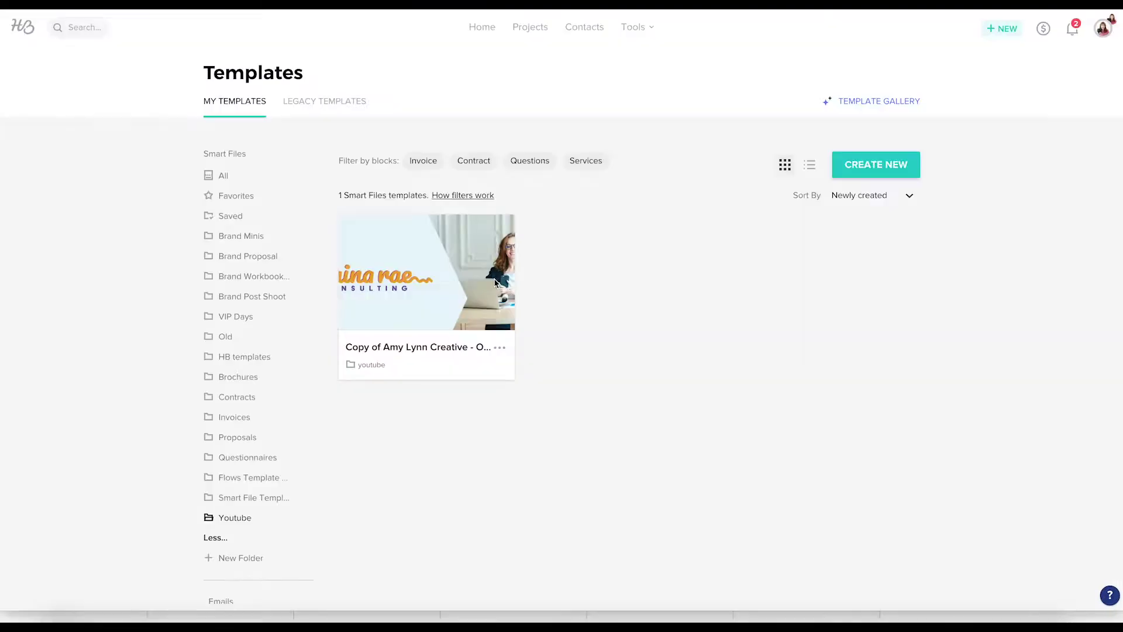
left_click(444, 348)
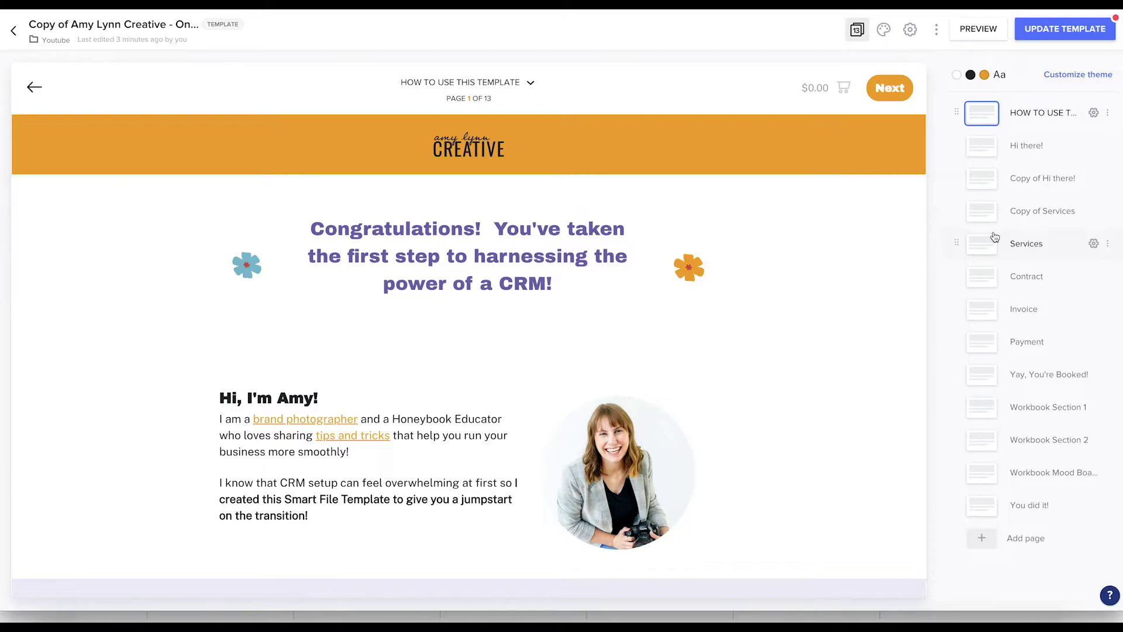
Step: Go to the Copy of Hi there! page and look over its banner, welcome and about sections
left_click(995, 175)
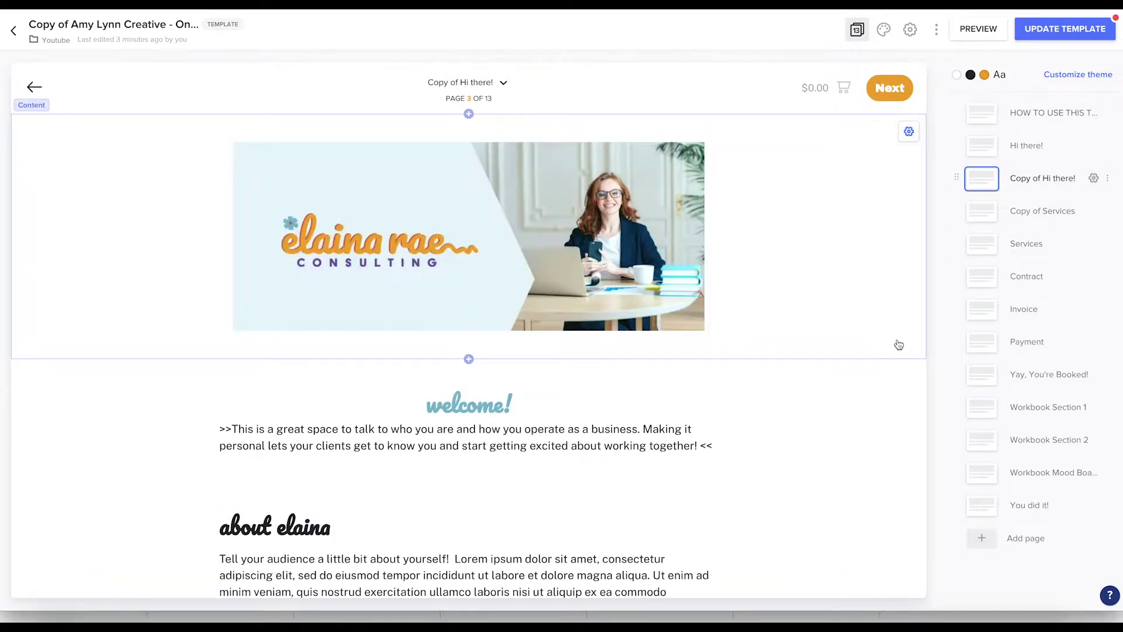
scroll(896, 402, "down", 5)
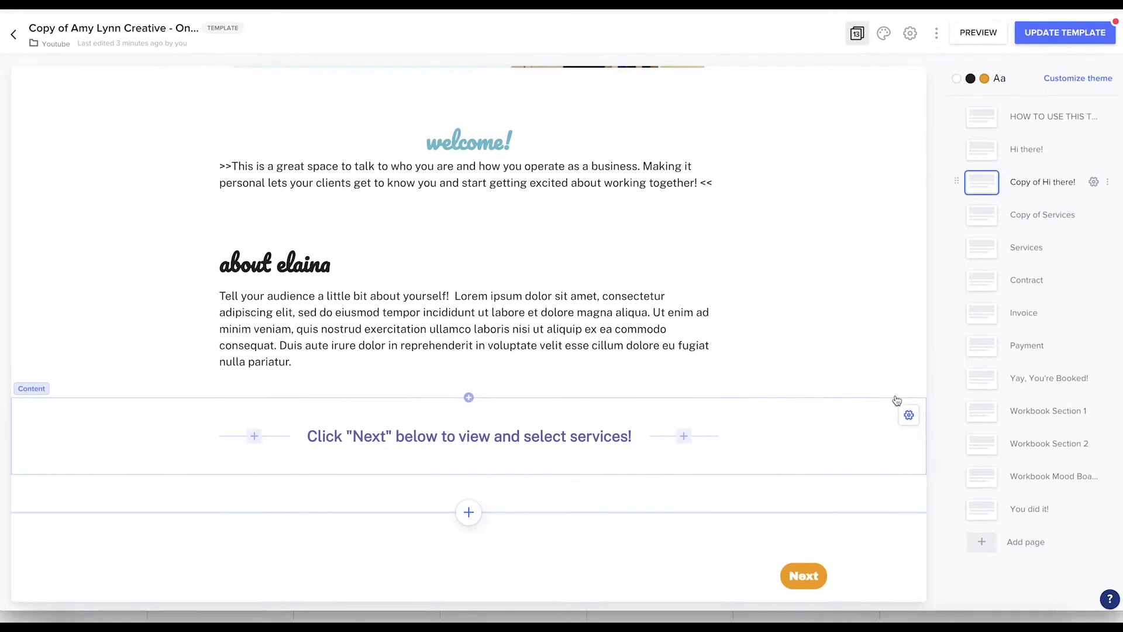
scroll(897, 400, "up", 3)
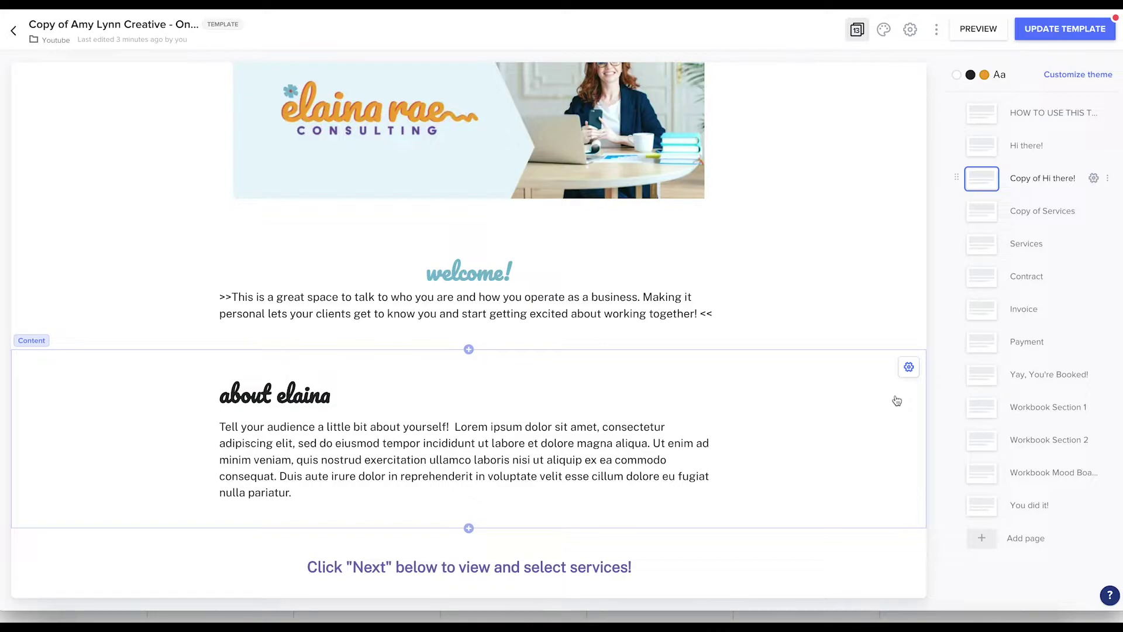
scroll(839, 273, "up", 2)
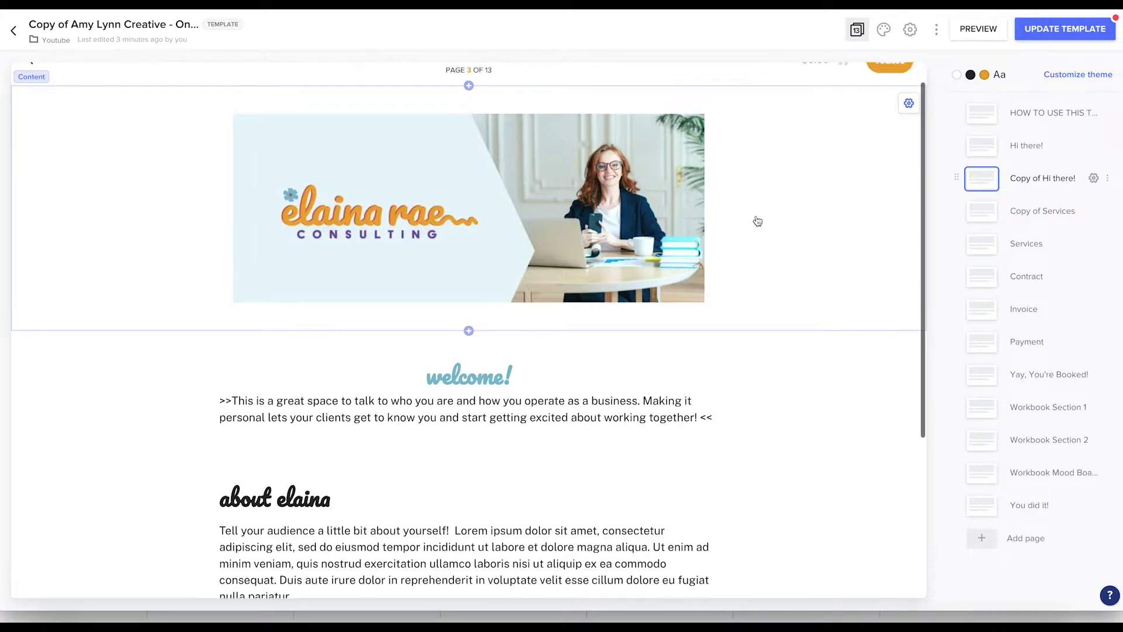
scroll(757, 221, "up", 1)
scroll(758, 221, "down", 5)
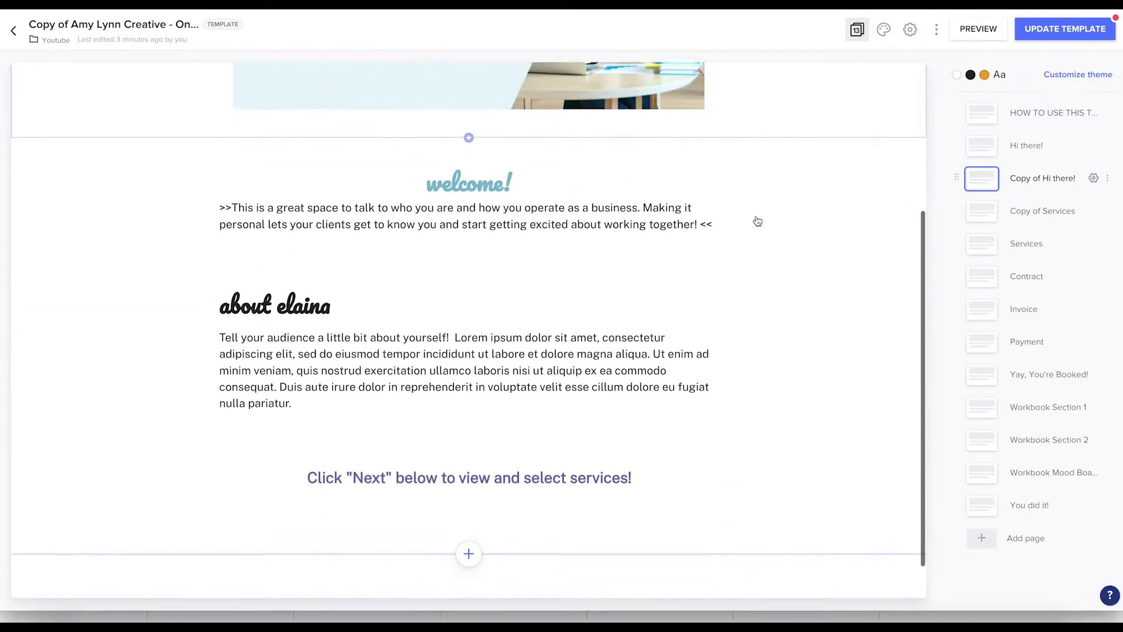
scroll(757, 222, "up", 5)
scroll(757, 221, "down", 1)
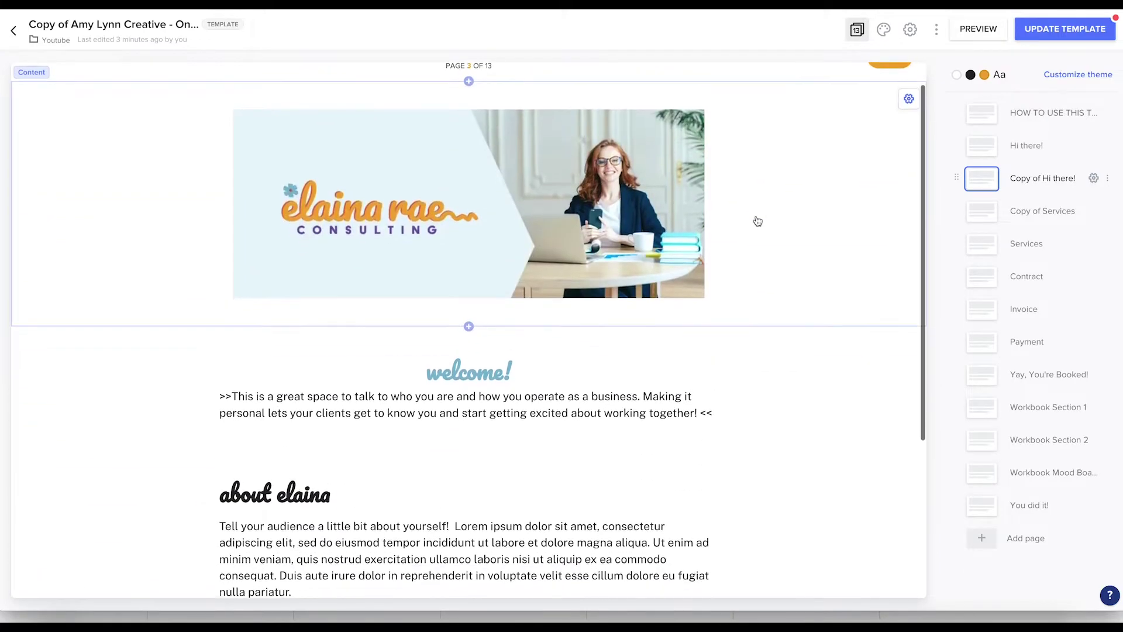
scroll(757, 221, "up", 1)
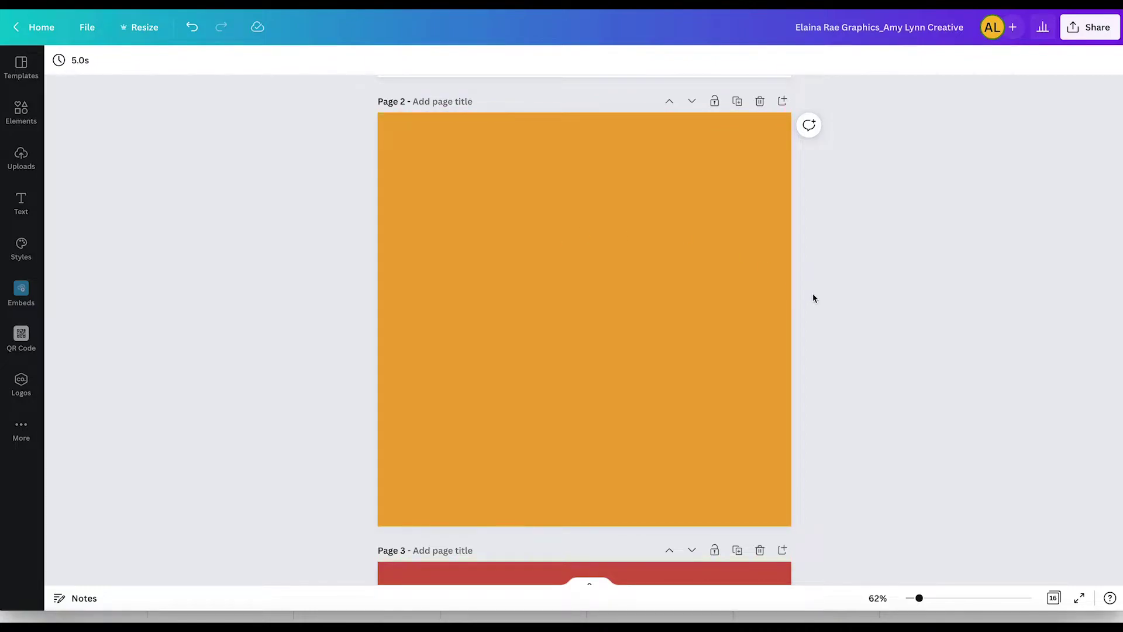
scroll(813, 299, "down", 2)
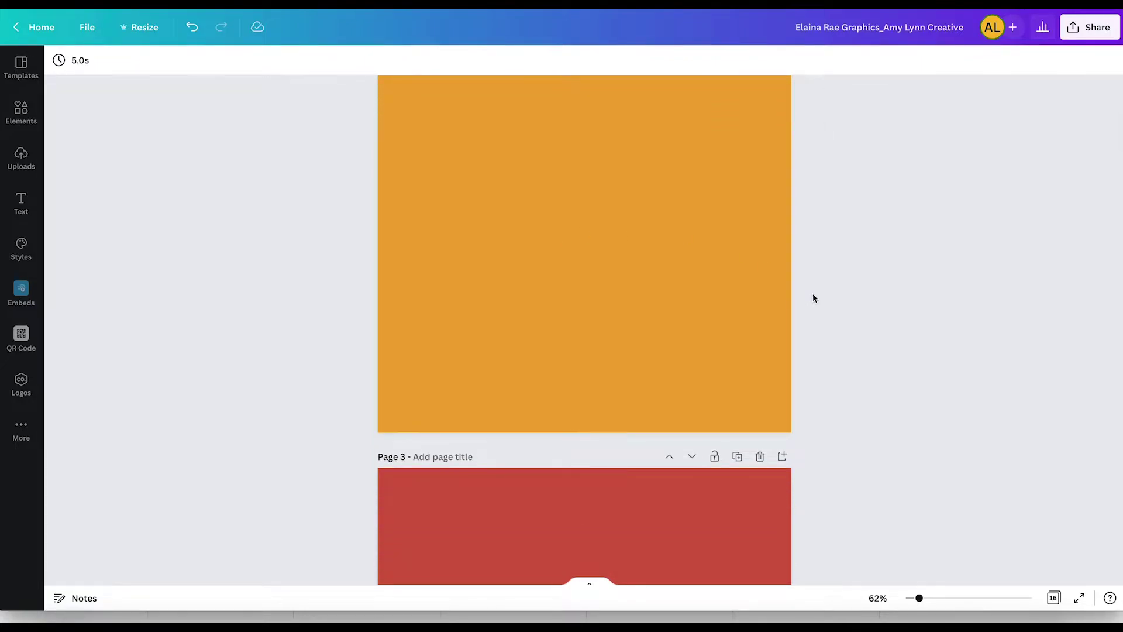
scroll(813, 298, "up", 5)
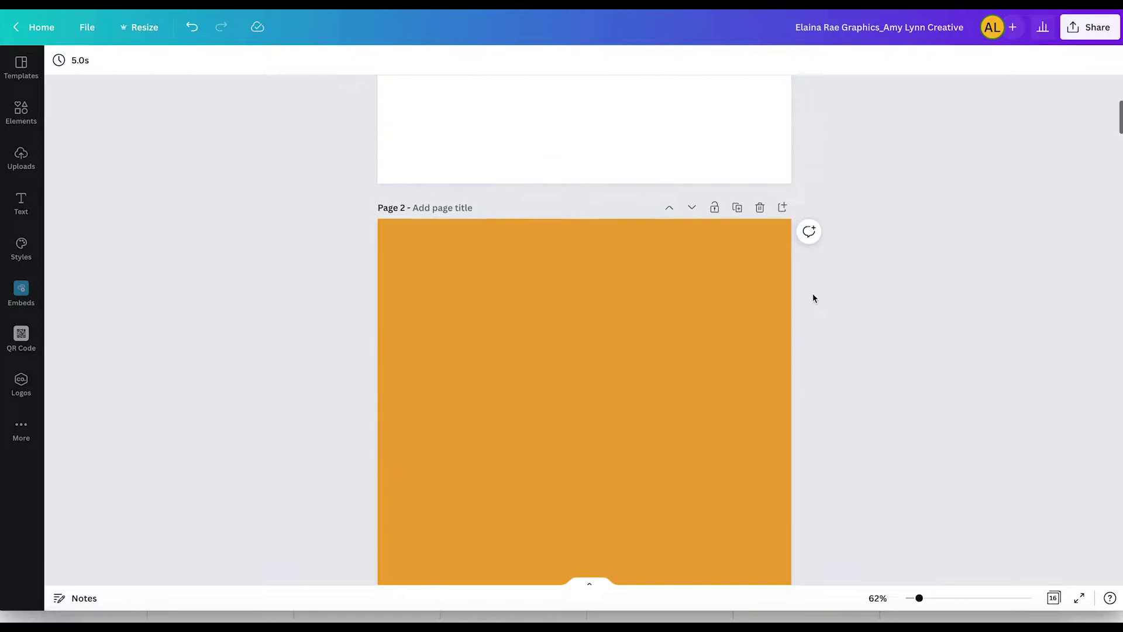
scroll(813, 298, "down", 2)
scroll(812, 298, "down", 2)
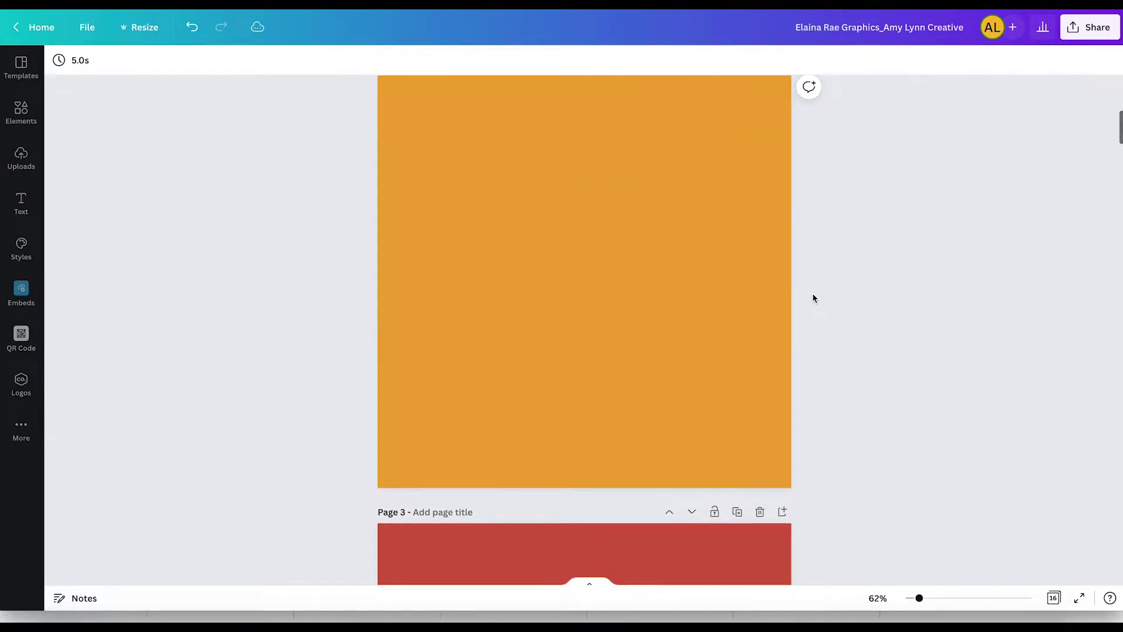
scroll(812, 299, "up", 1)
scroll(813, 298, "down", 13)
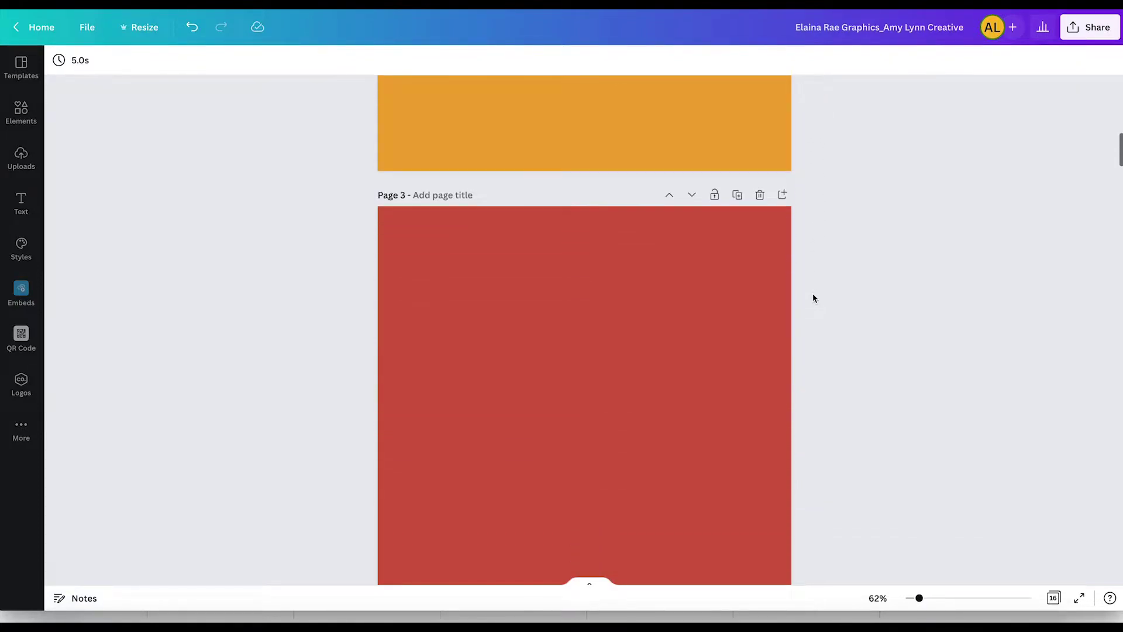
scroll(813, 298, "down", 9)
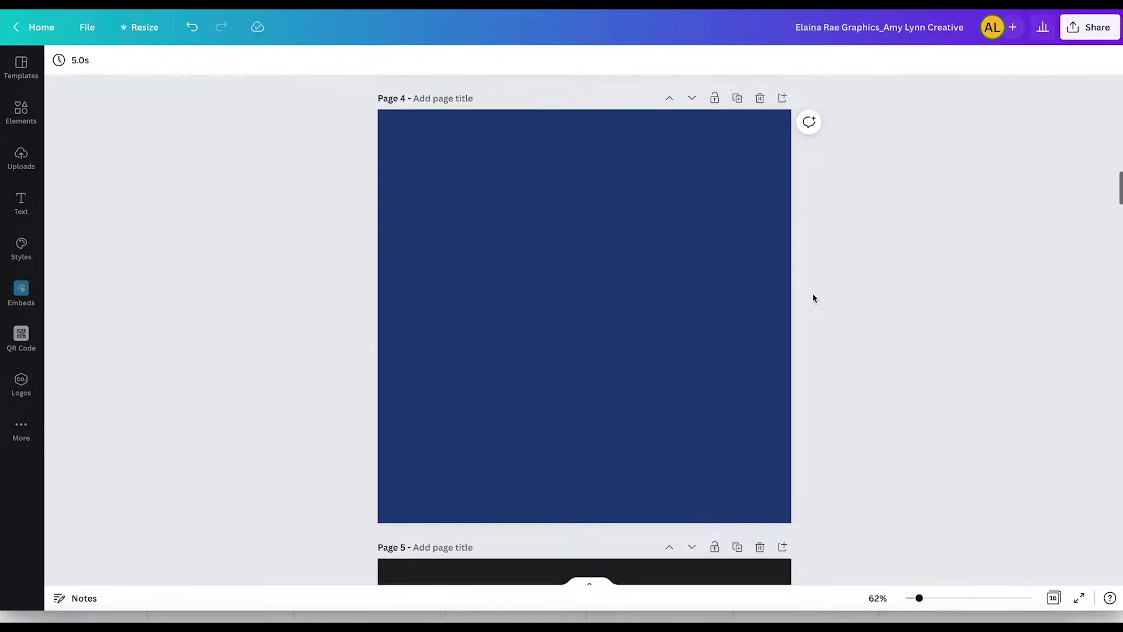
scroll(813, 298, "down", 12)
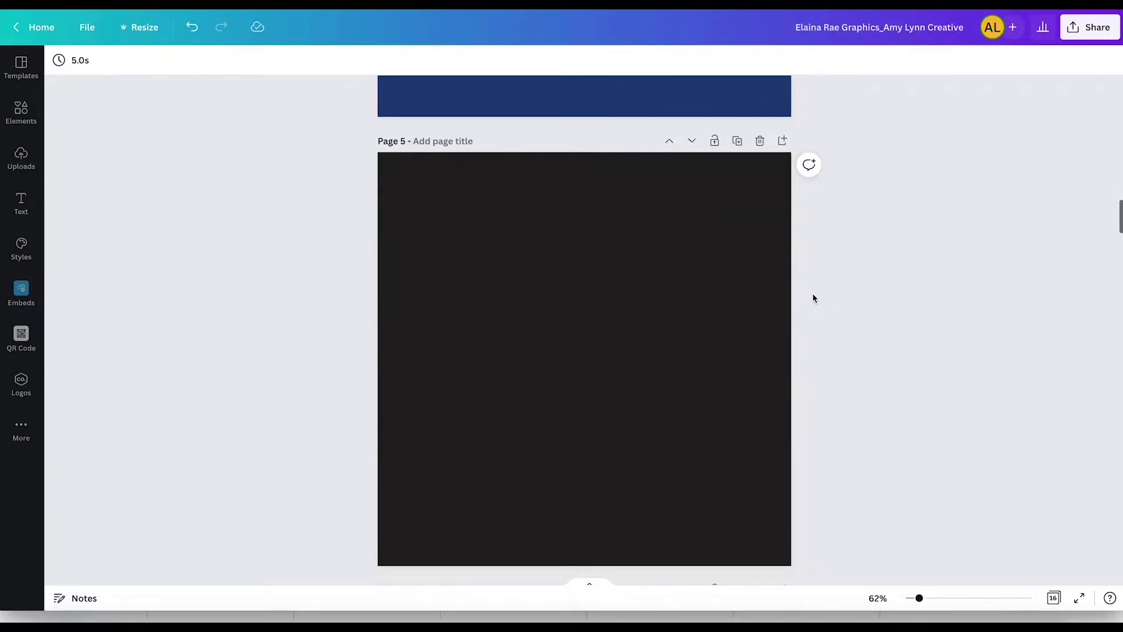
scroll(812, 299, "down", 20)
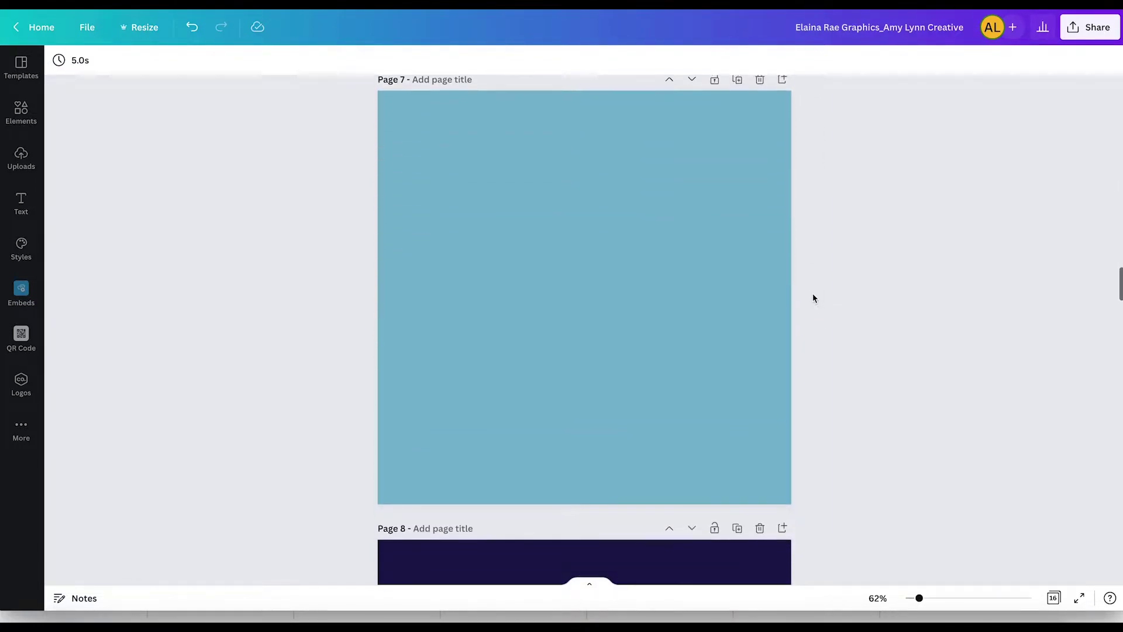
scroll(813, 299, "down", 10)
scroll(812, 296, "up", 5)
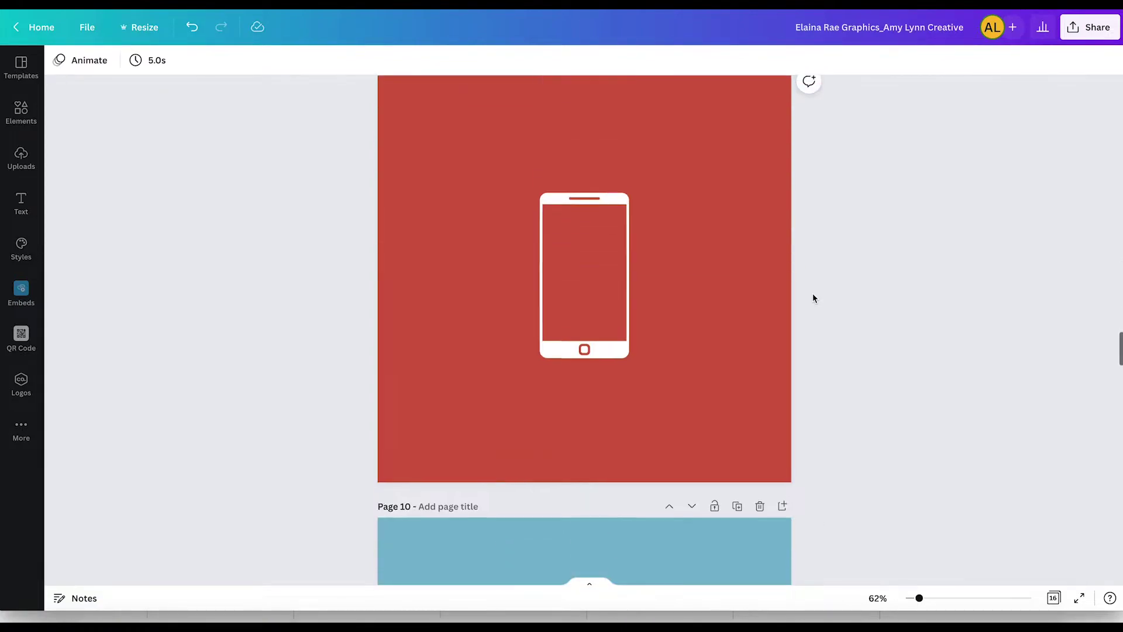
left_click(21, 110)
left_click(210, 69)
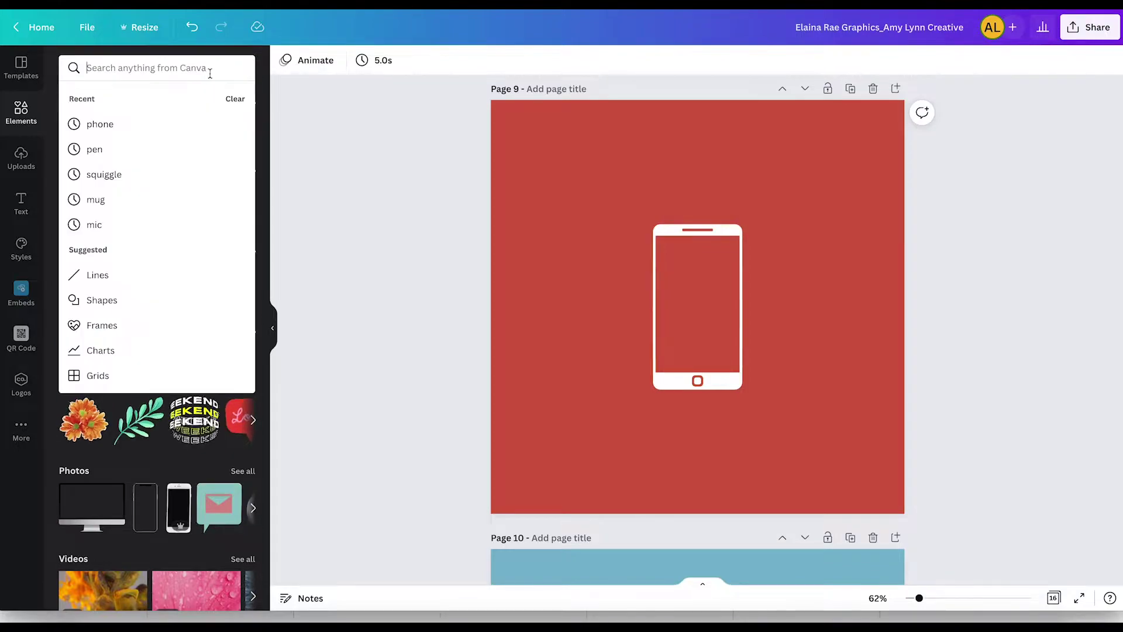
left_click(394, 226)
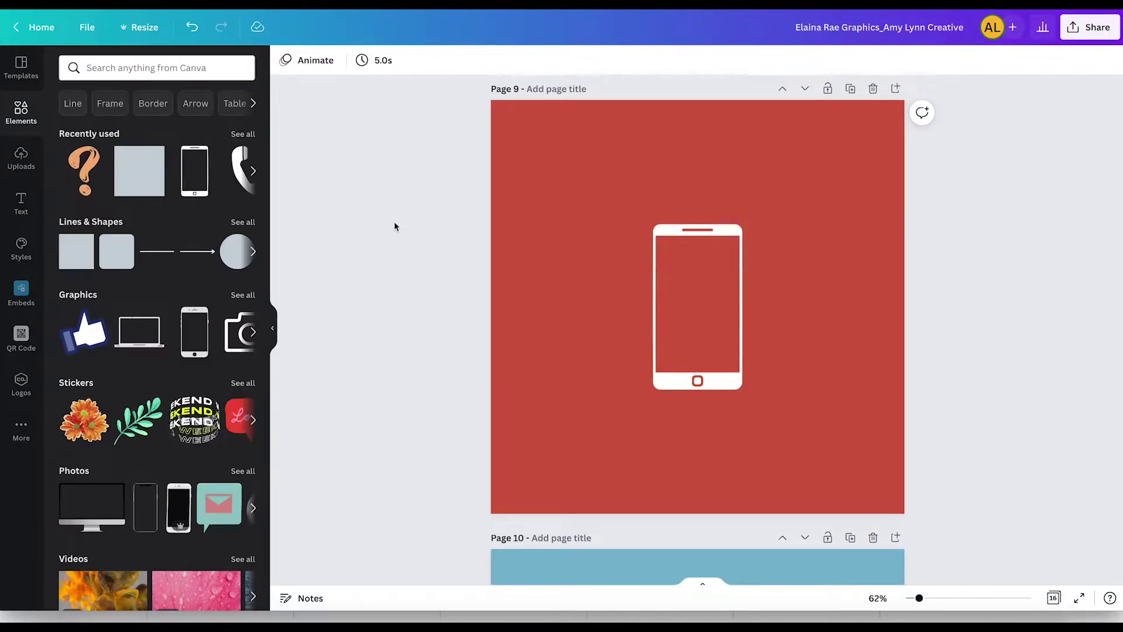
scroll(759, 361, "down", 6)
scroll(758, 362, "down", 15)
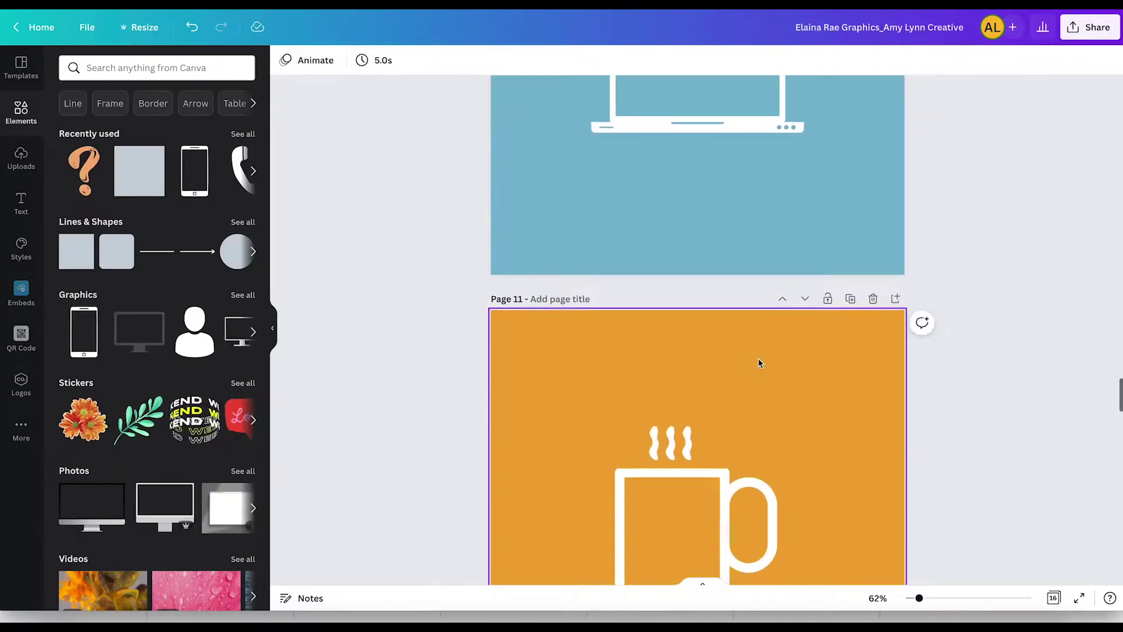
scroll(759, 363, "down", 13)
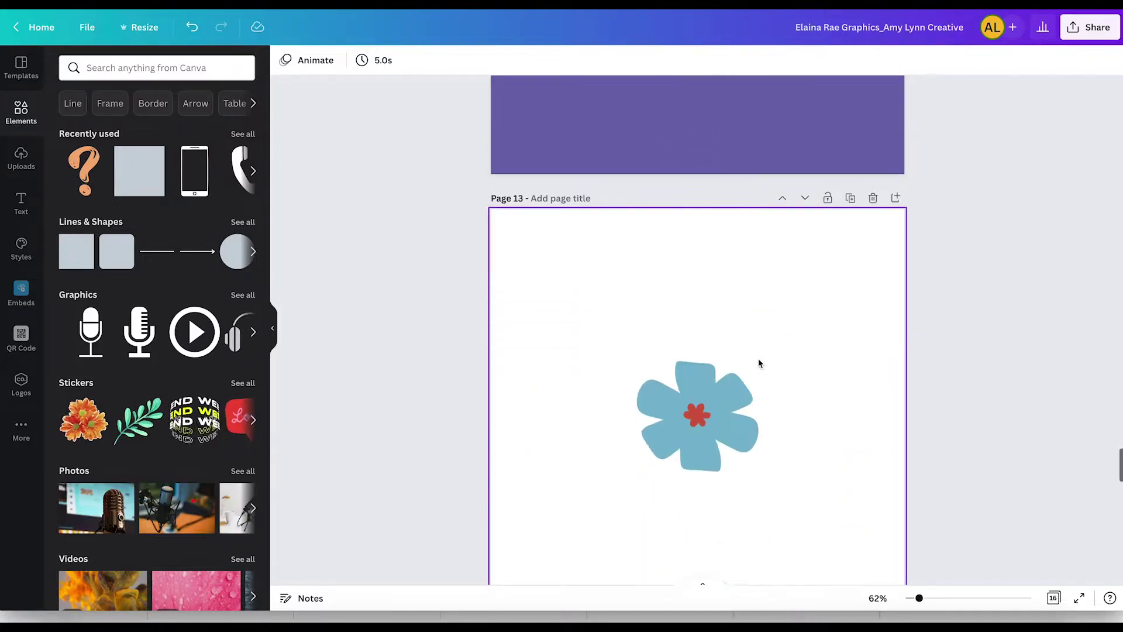
scroll(837, 478, "down", 14)
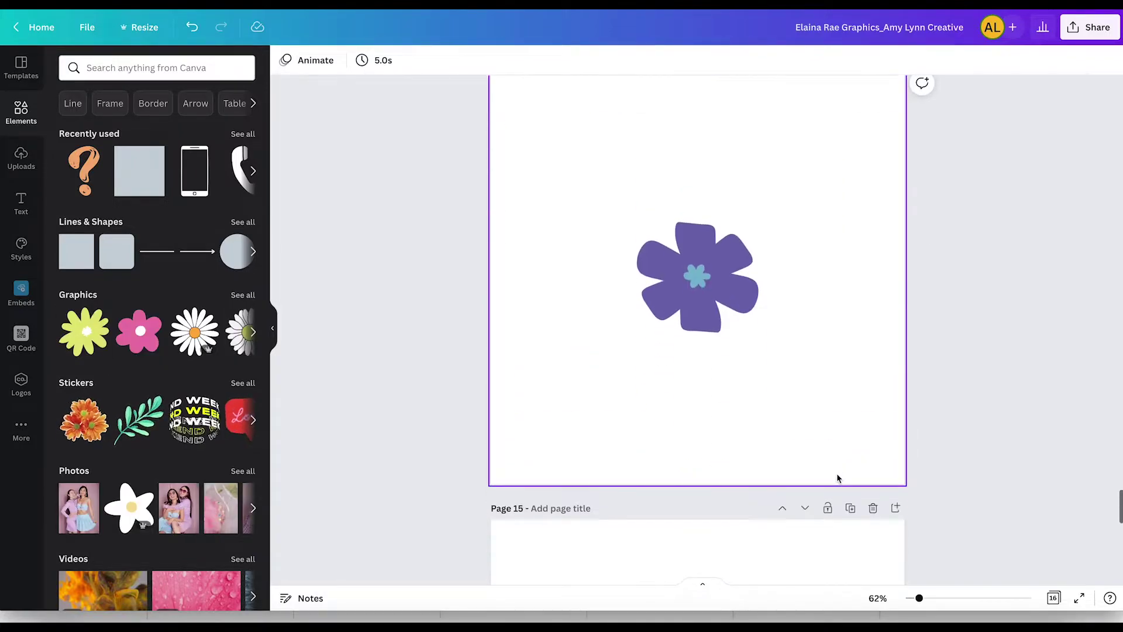
left_click(273, 327)
scroll(673, 432, "down", 8)
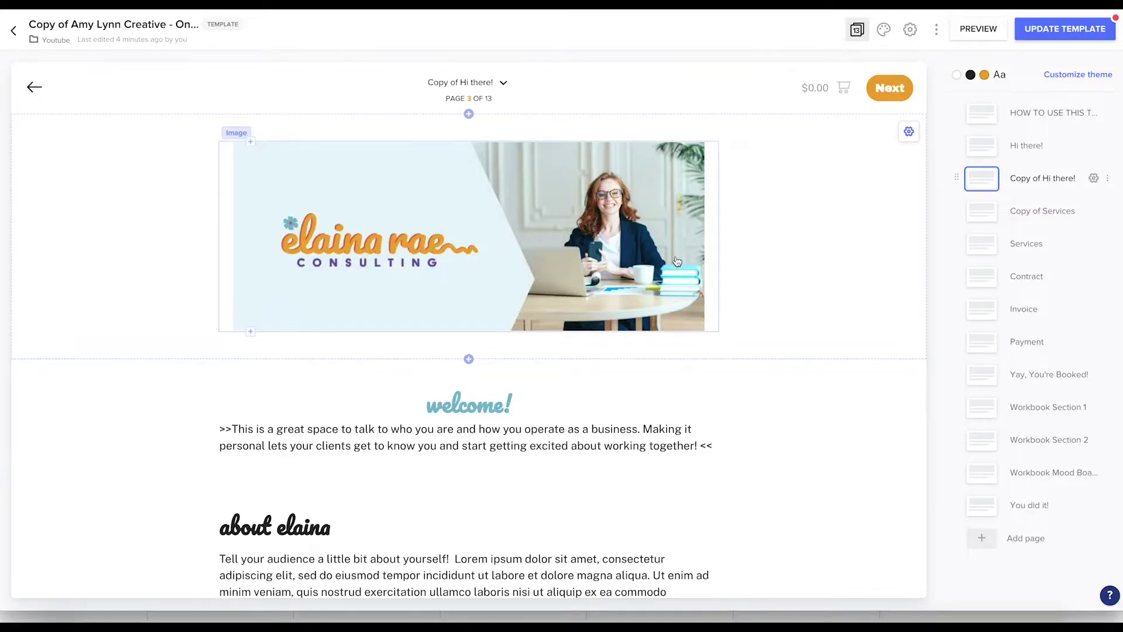
scroll(755, 450, "down", 4)
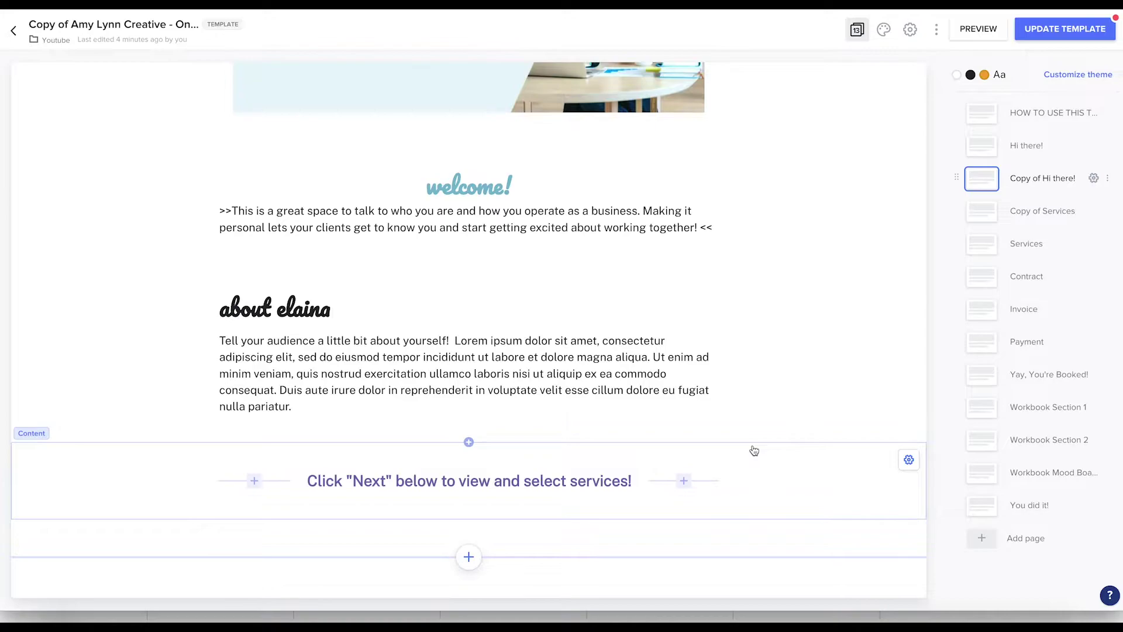
Step: Select the welcome! heading text and give it a custom size of 100
scroll(766, 351, "up", 1)
left_click(783, 258)
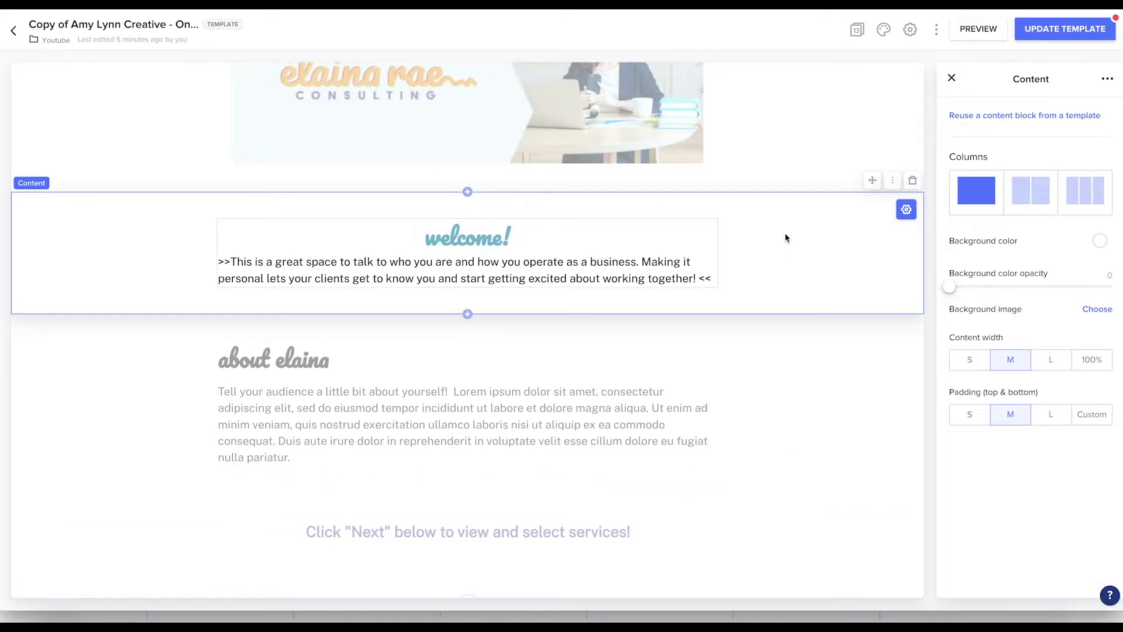
left_click(672, 239)
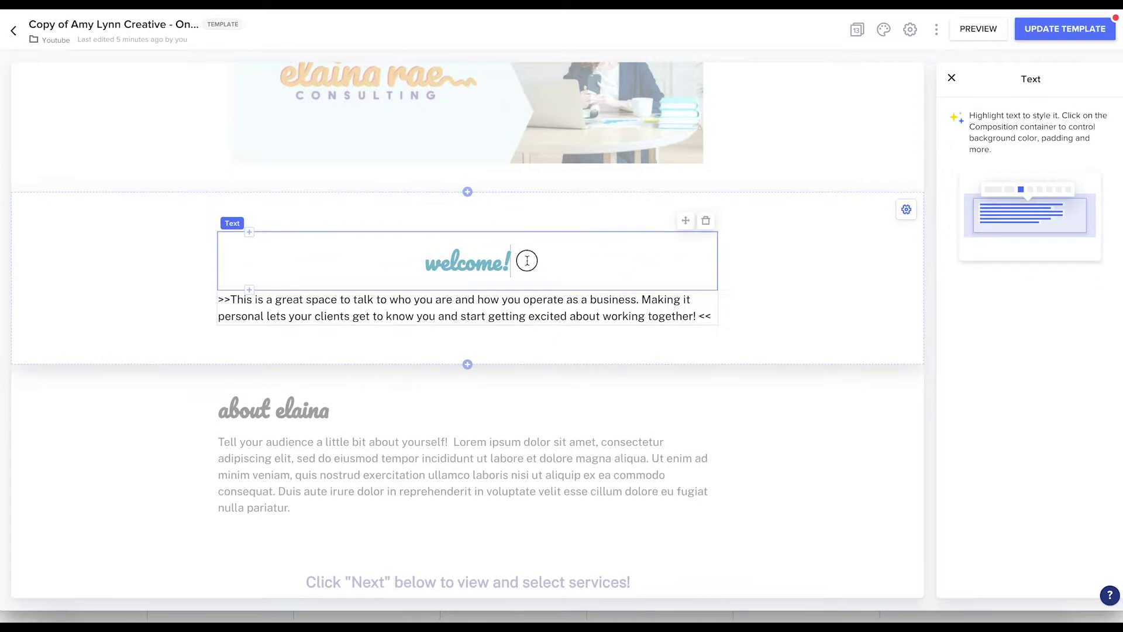
left_click_drag(527, 260, 418, 255)
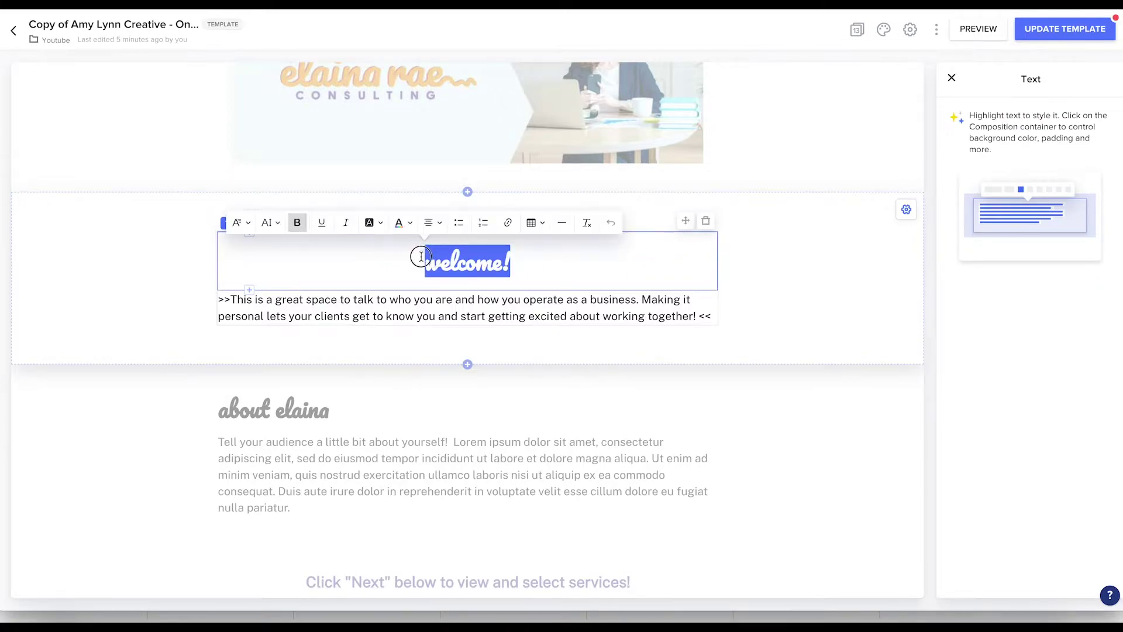
left_click(270, 223)
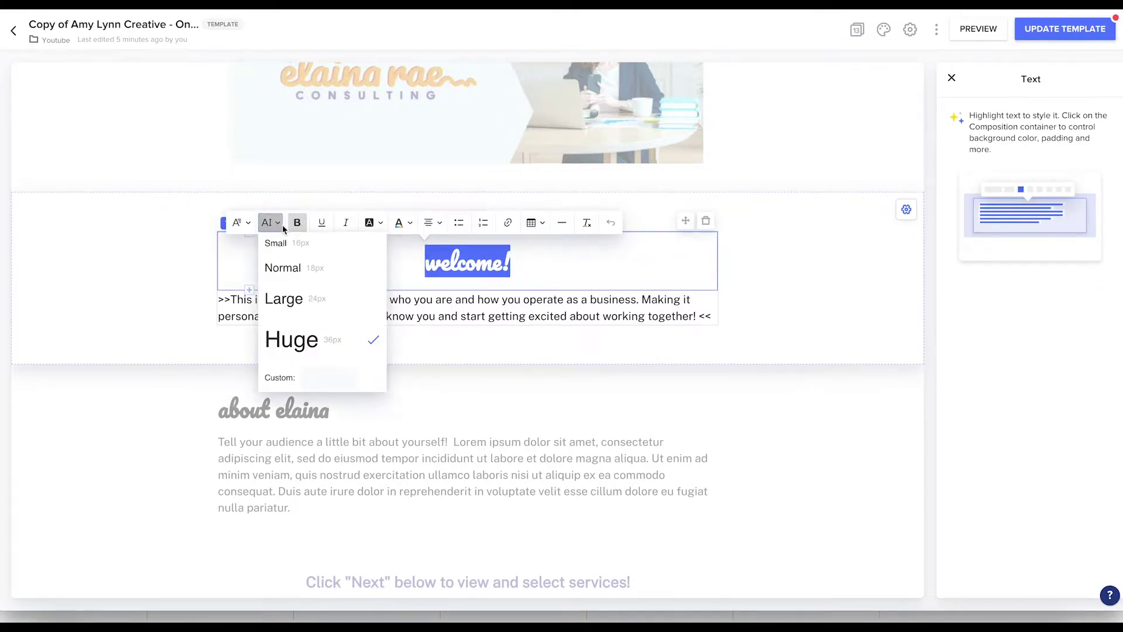
left_click(319, 345)
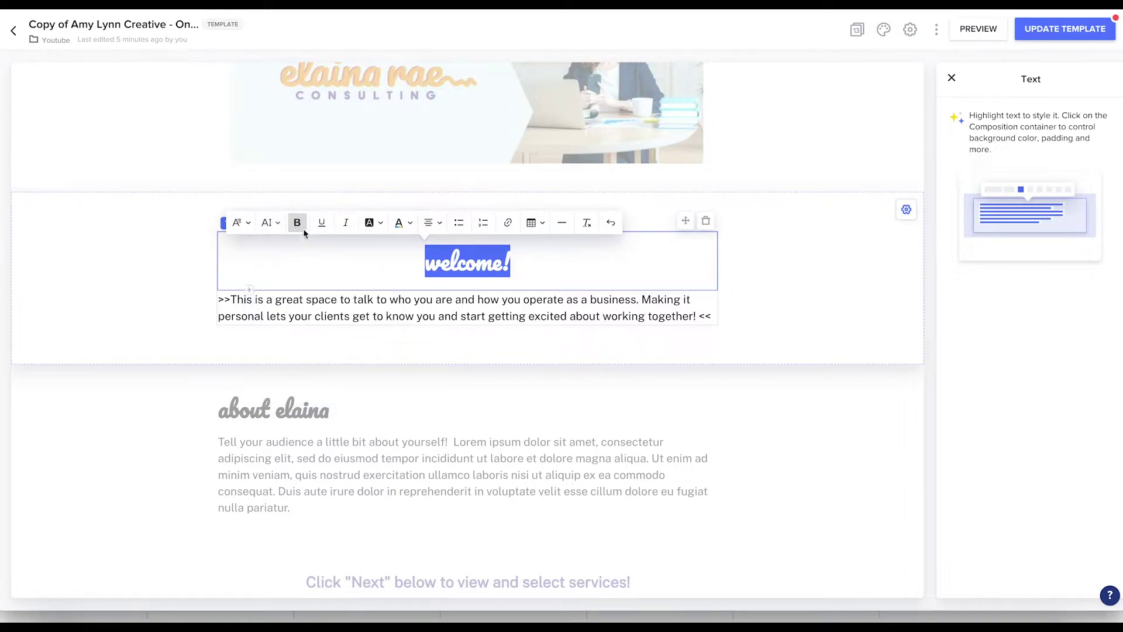
left_click(278, 227)
left_click(311, 377)
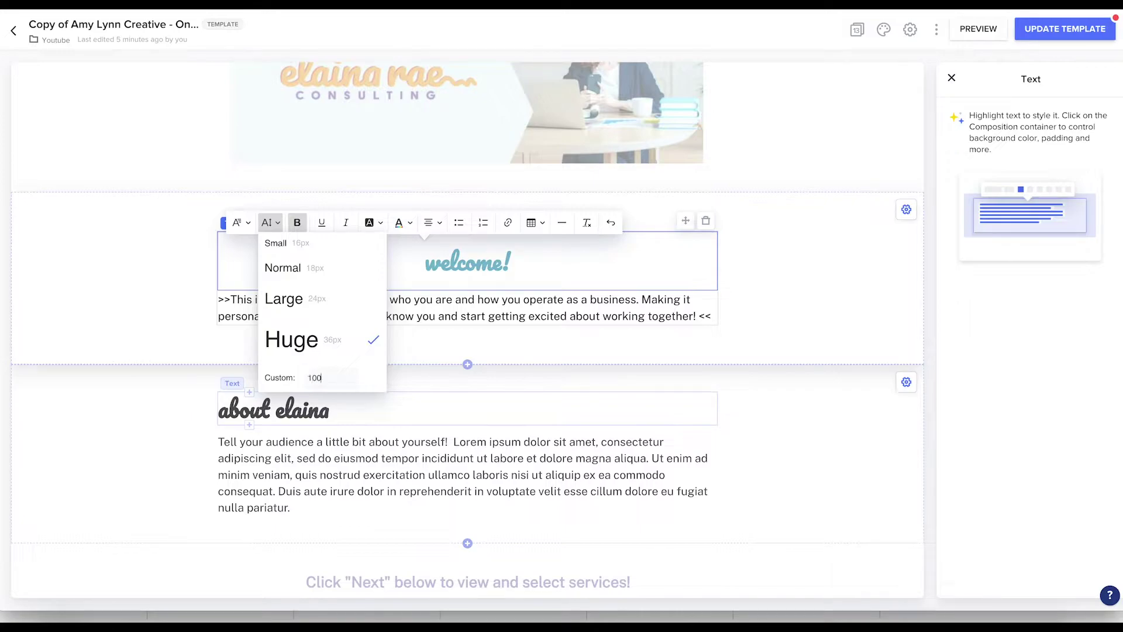
type("100")
key("Return")
Step: Reselect the welcome! heading and confirm its custom size of 100
left_click(770, 325)
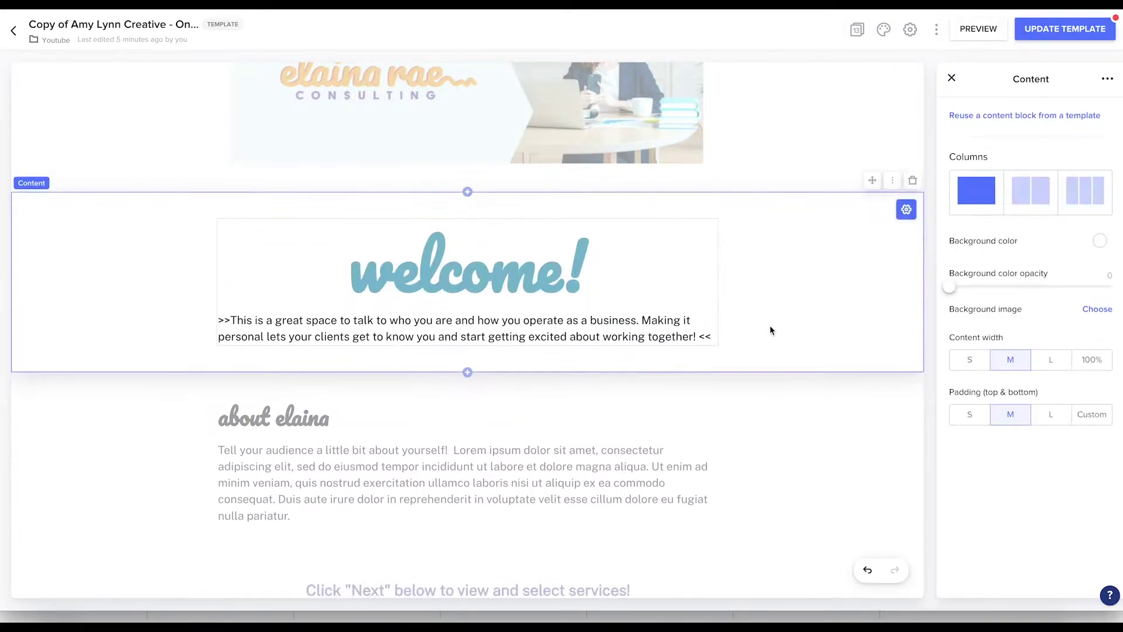
scroll(784, 389, "up", 1)
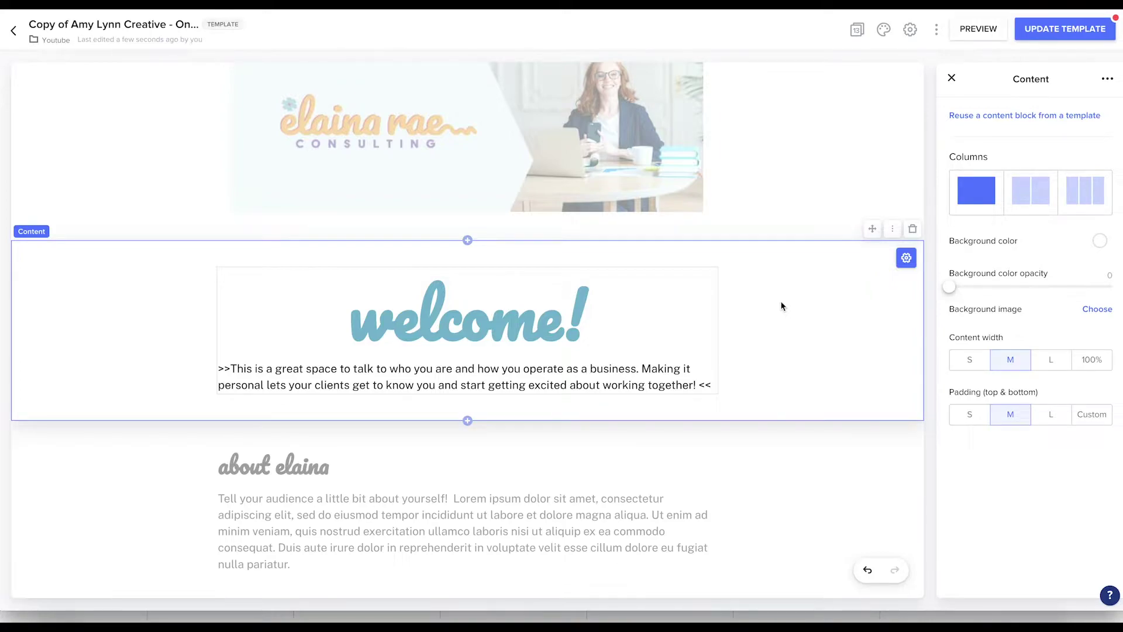
scroll(781, 306, "down", 1)
left_click(592, 289)
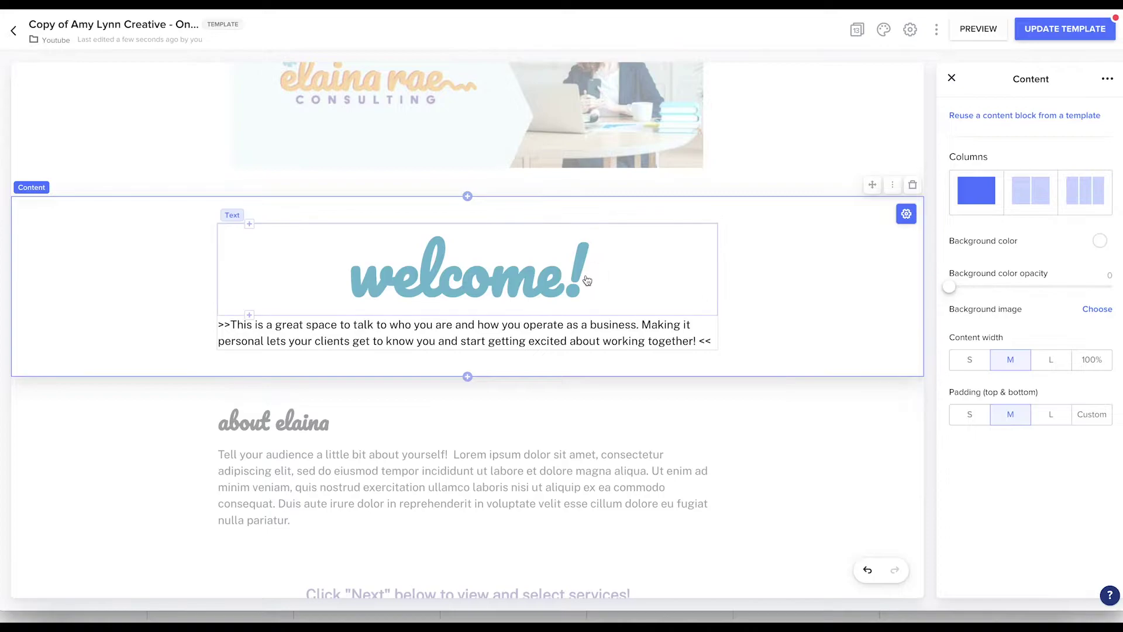
left_click_drag(598, 301, 339, 294)
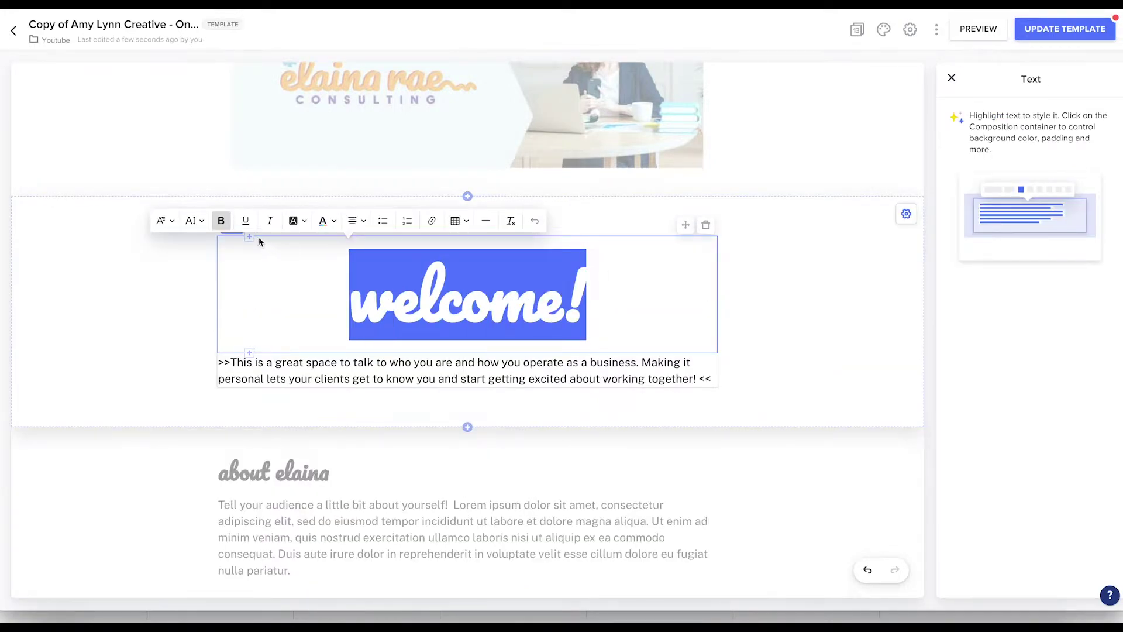
left_click(191, 221)
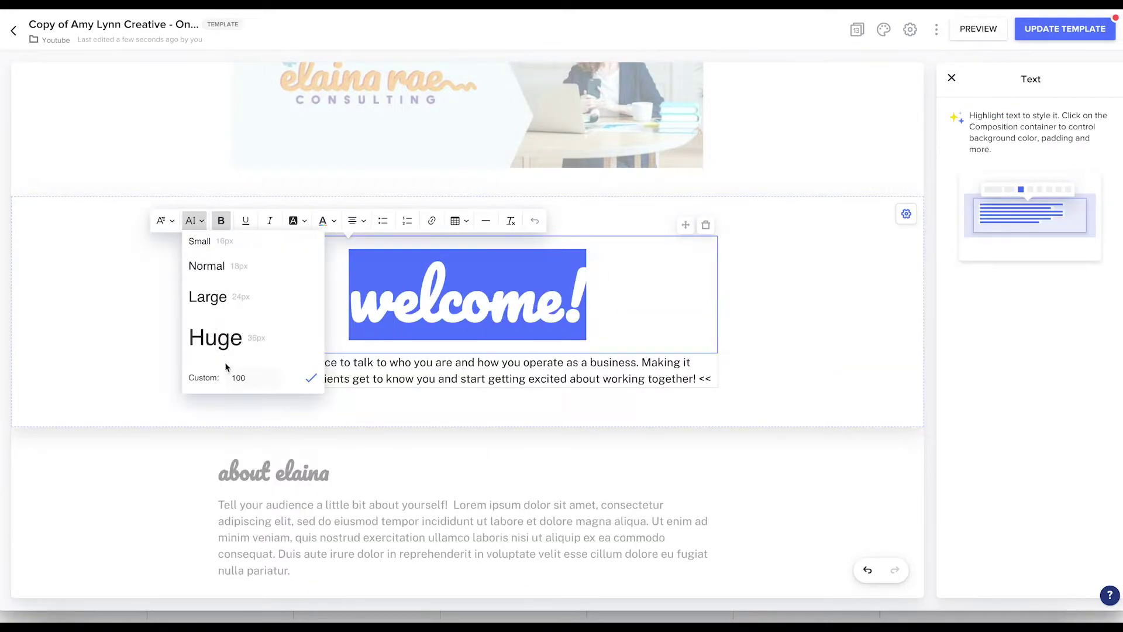
left_click(261, 378)
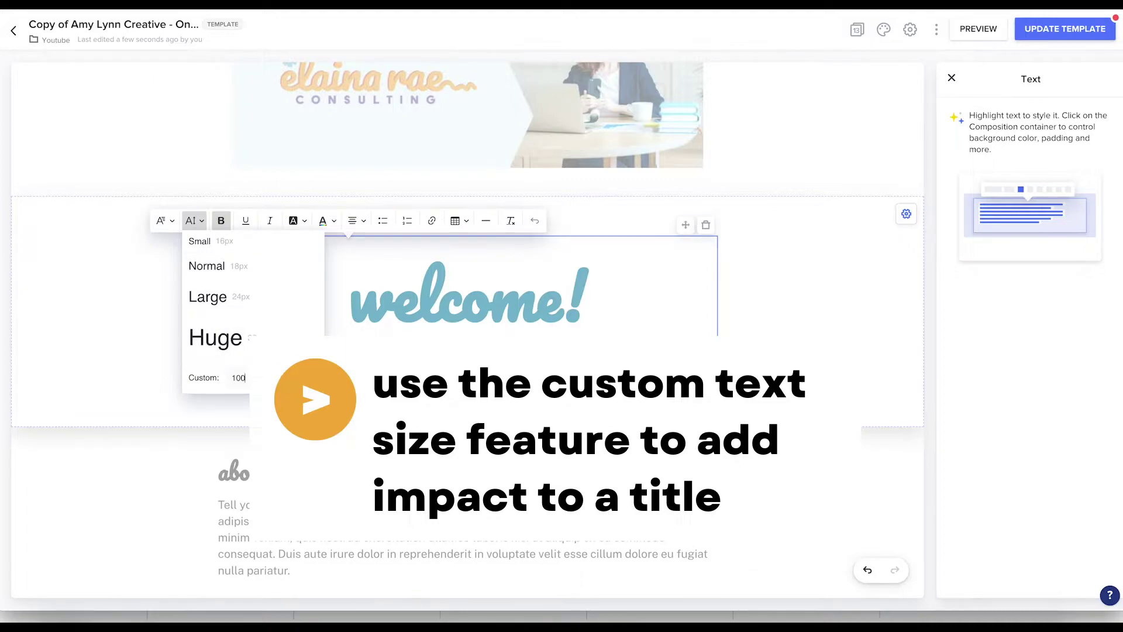
left_click(239, 377)
key("Escape")
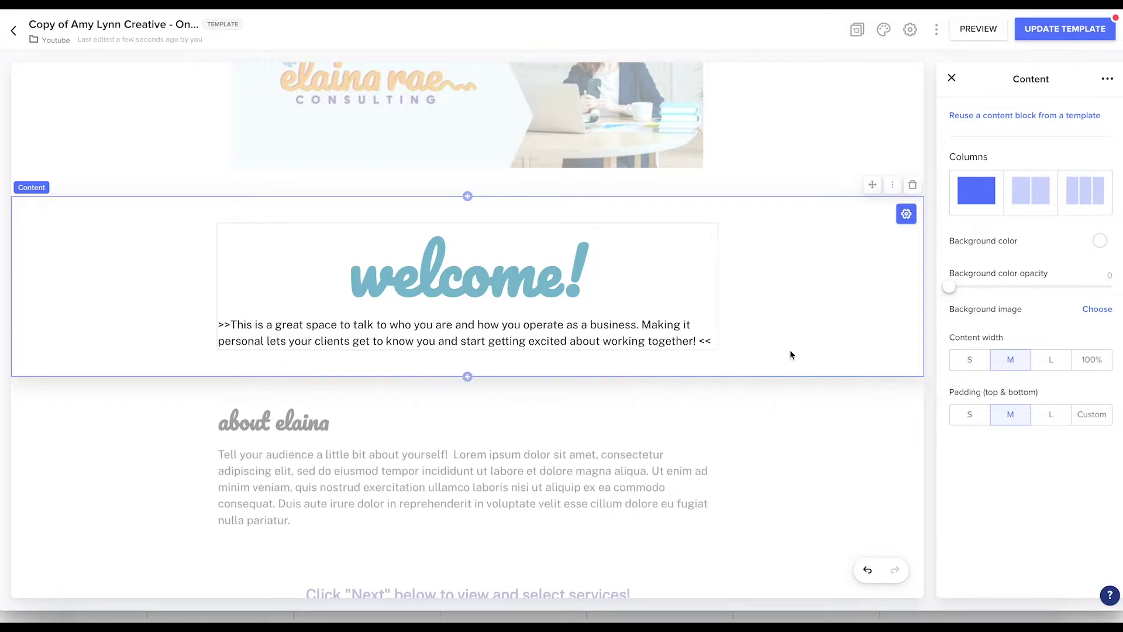
scroll(790, 354, "down", 3)
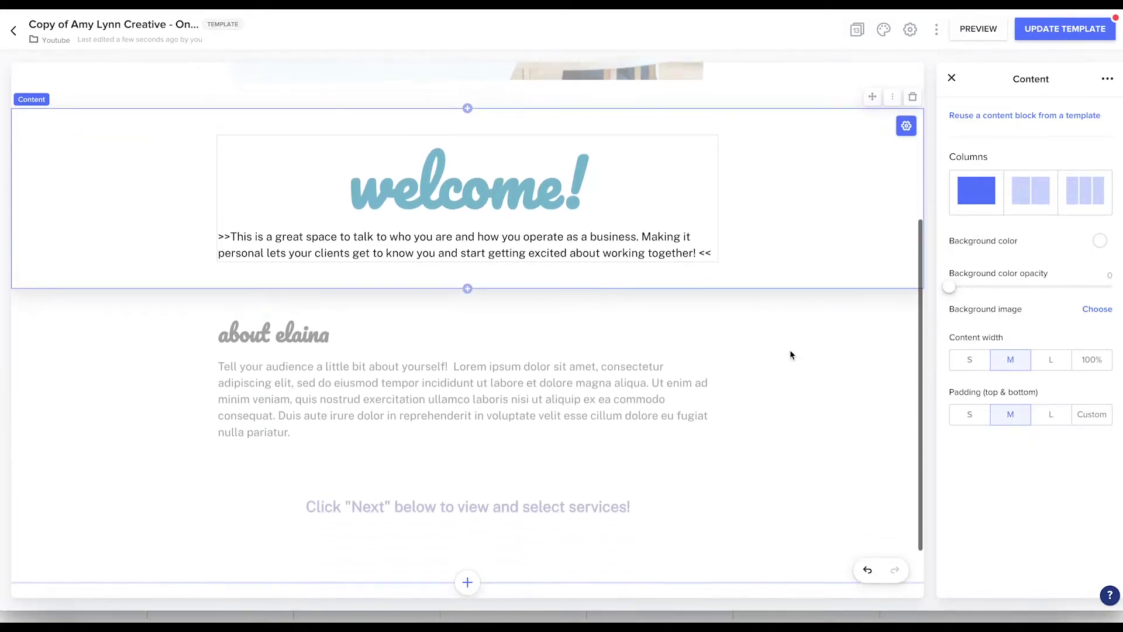
Step: Switch the about elaina section to a two-column layout
left_click(809, 357)
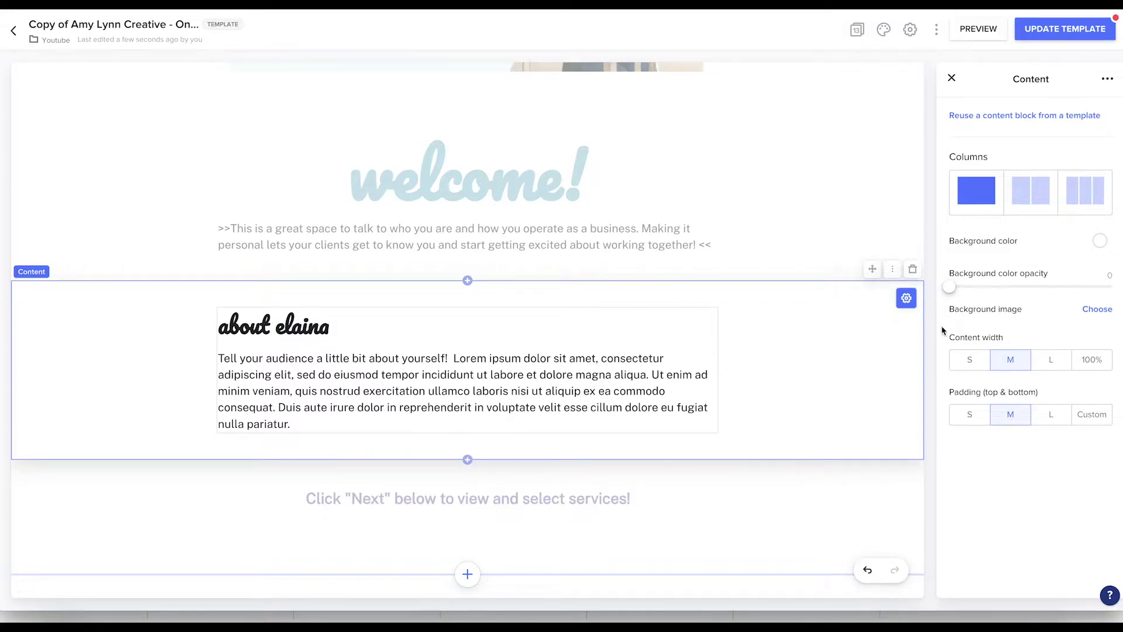
left_click(1029, 191)
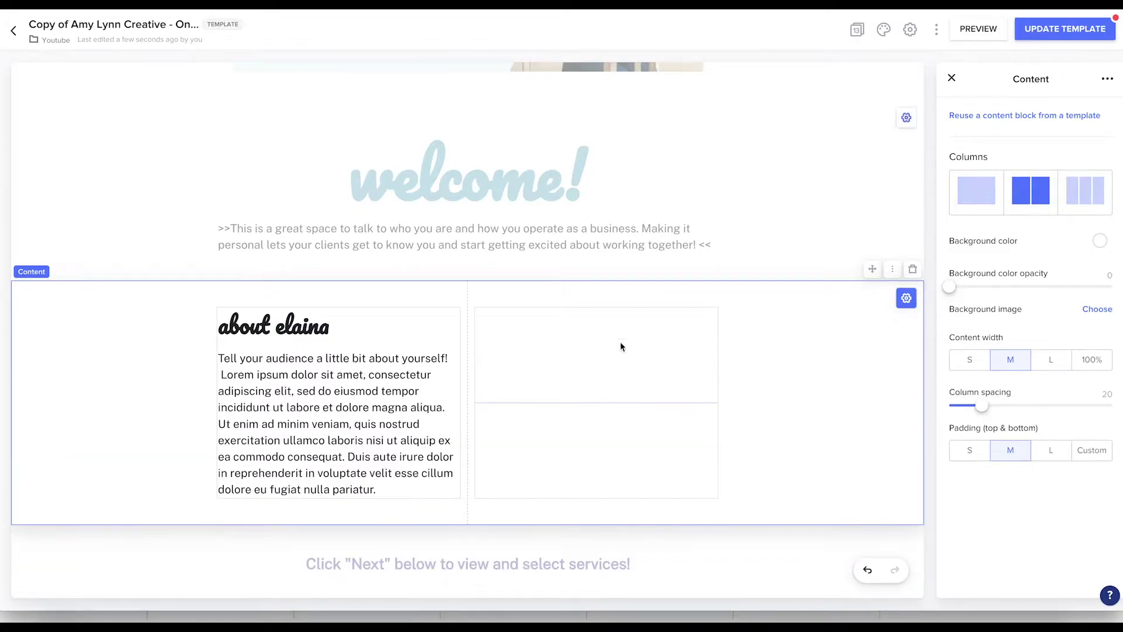
left_click(342, 394)
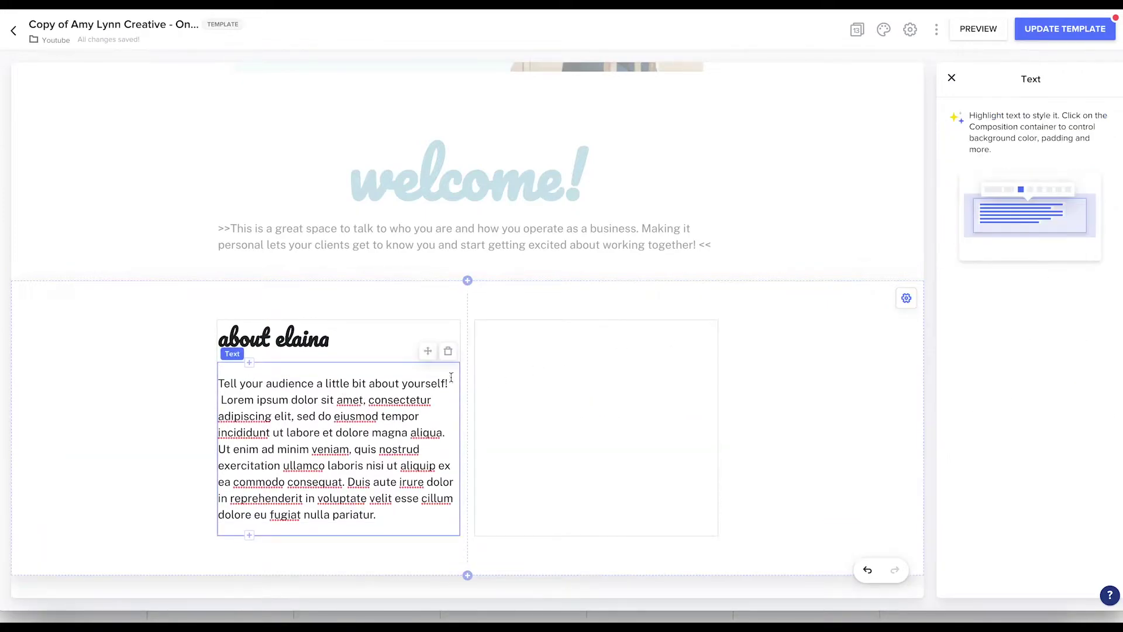
left_click(514, 358)
left_click(418, 363)
left_click(599, 394)
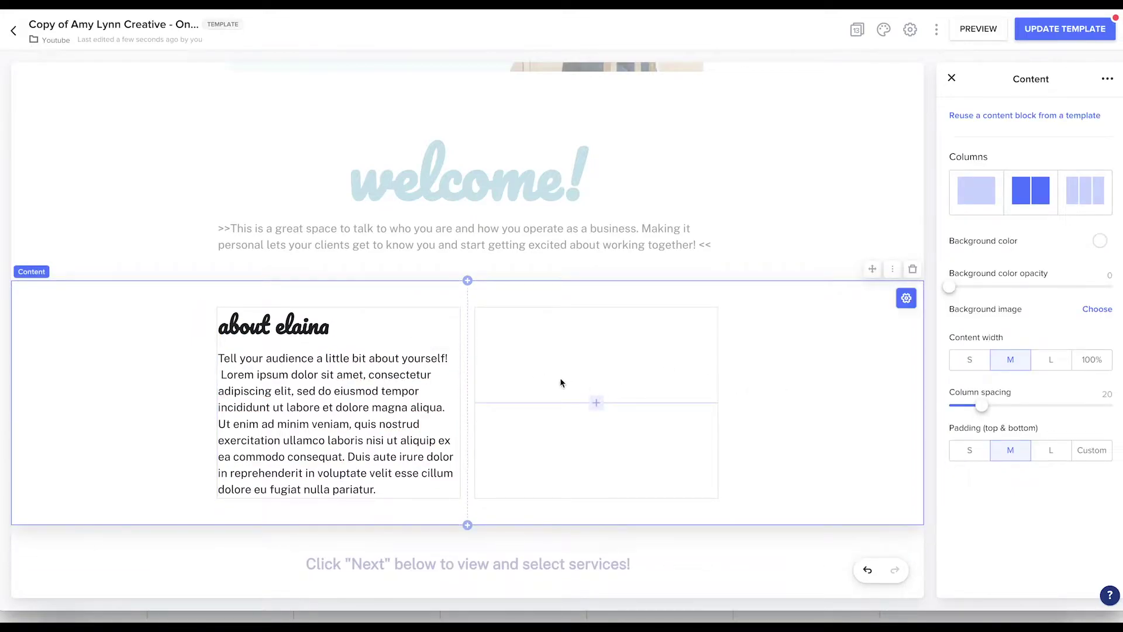
Step: Move the about elaina paragraph and heading into the right column, heading above paragraph
left_click(443, 364)
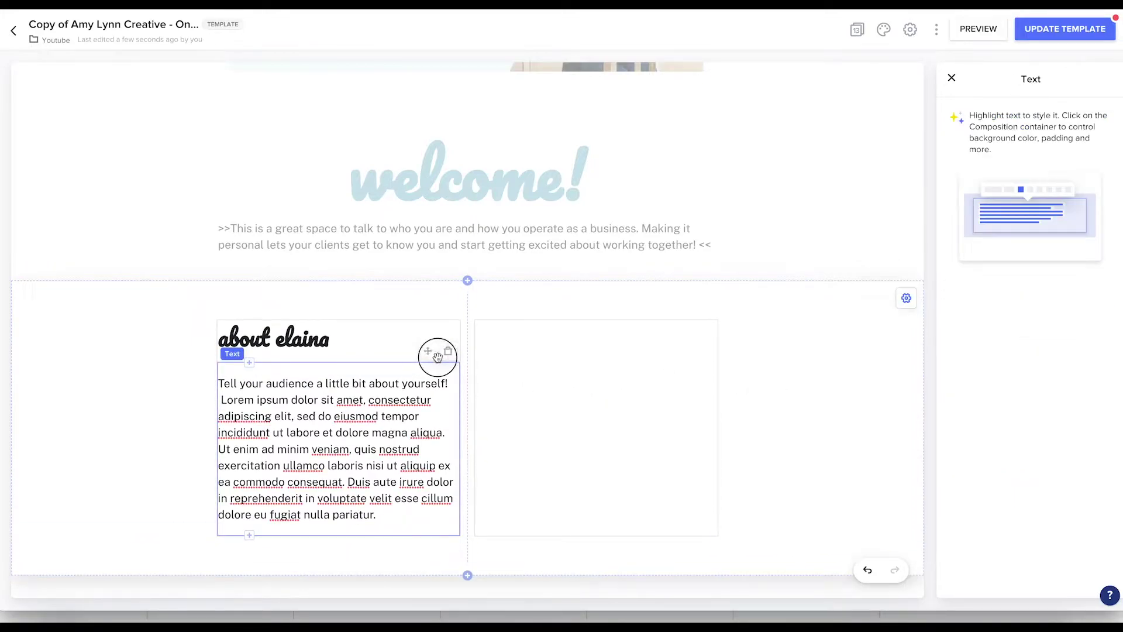
left_click_drag(438, 357, 593, 446)
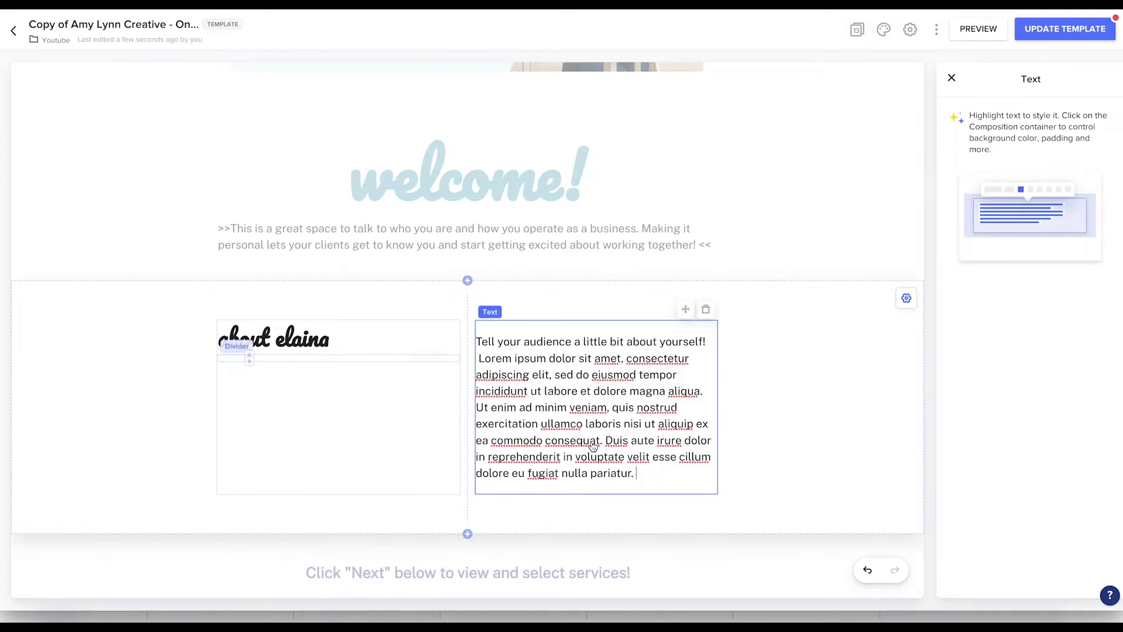
left_click(296, 349)
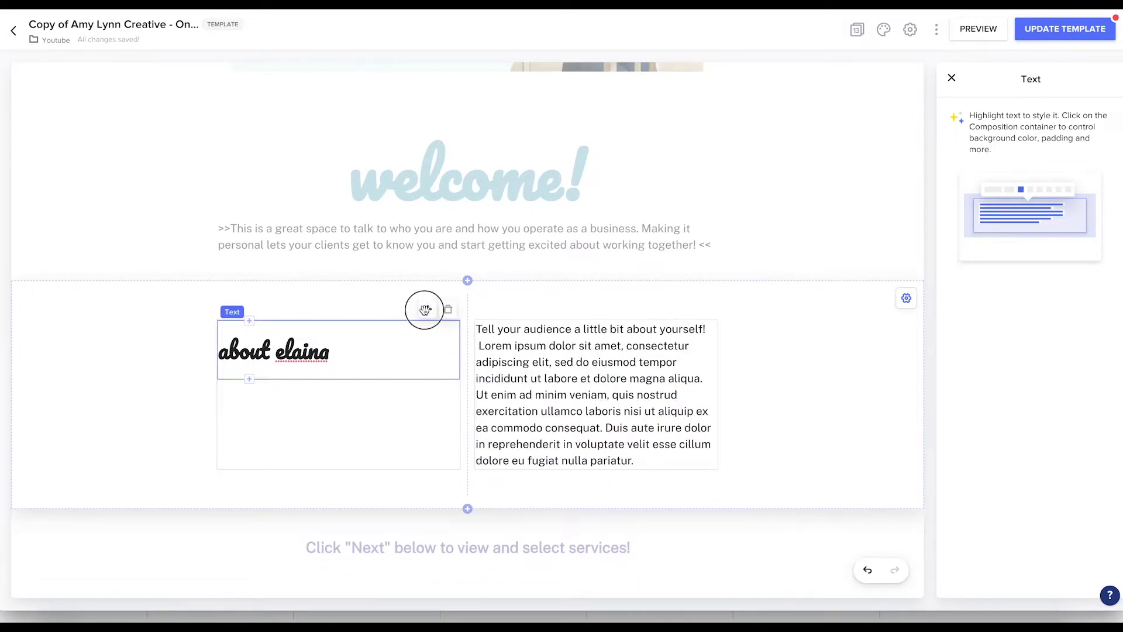
left_click_drag(425, 310, 612, 358)
left_click(352, 403)
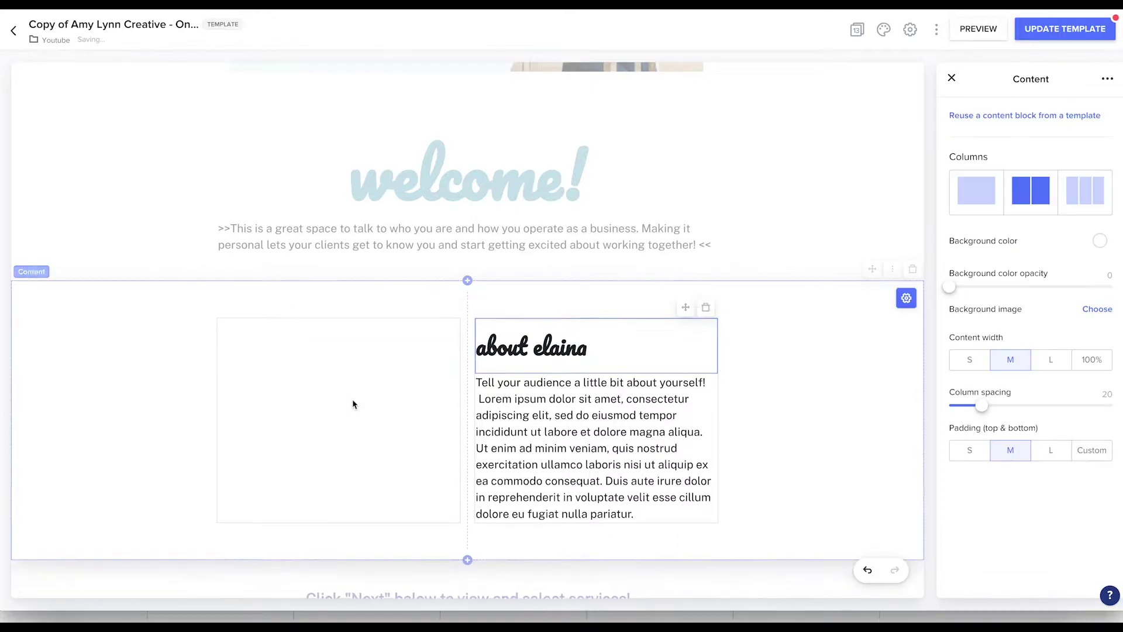
Step: Add an image of the woman at her laptop to the empty left column
left_click(174, 395)
left_click(340, 397)
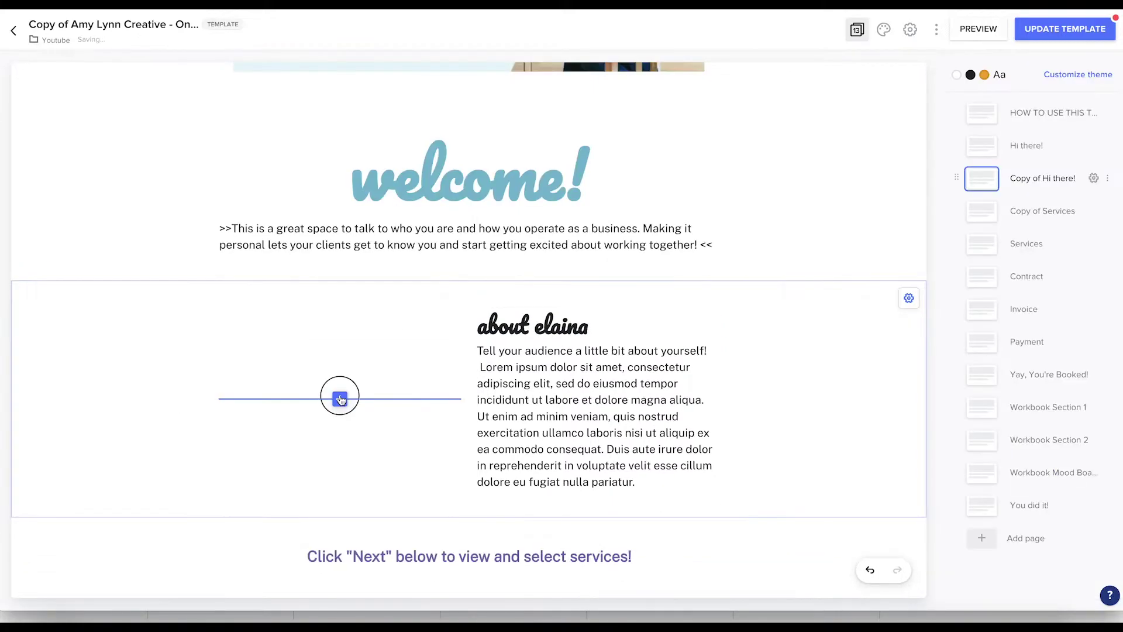
left_click(345, 460)
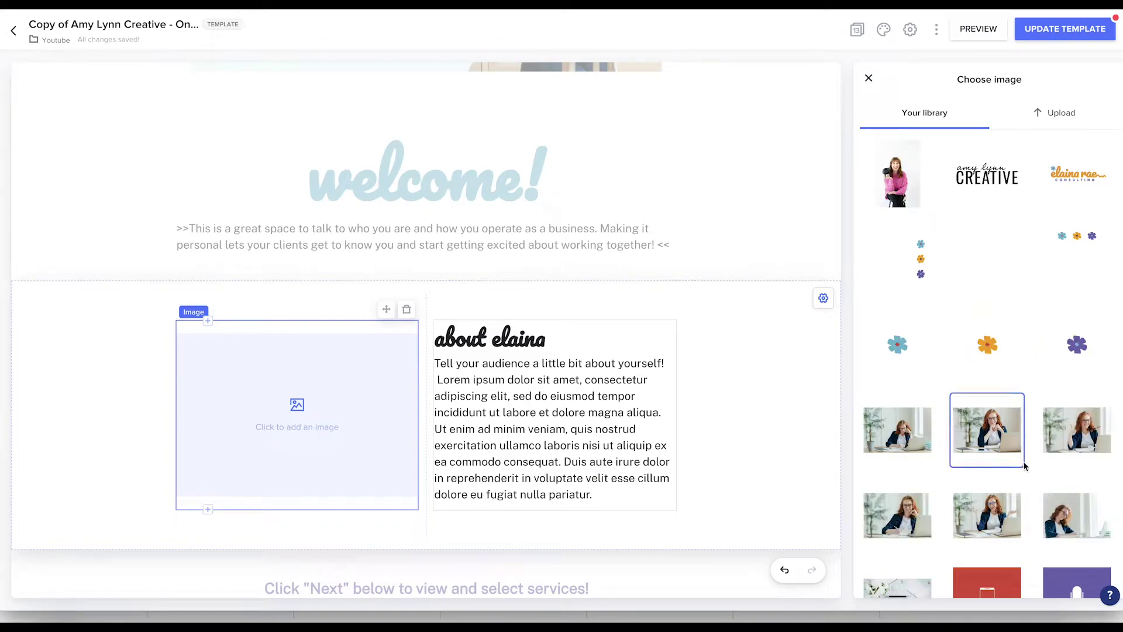
scroll(1025, 465, "down", 1)
left_click(899, 464)
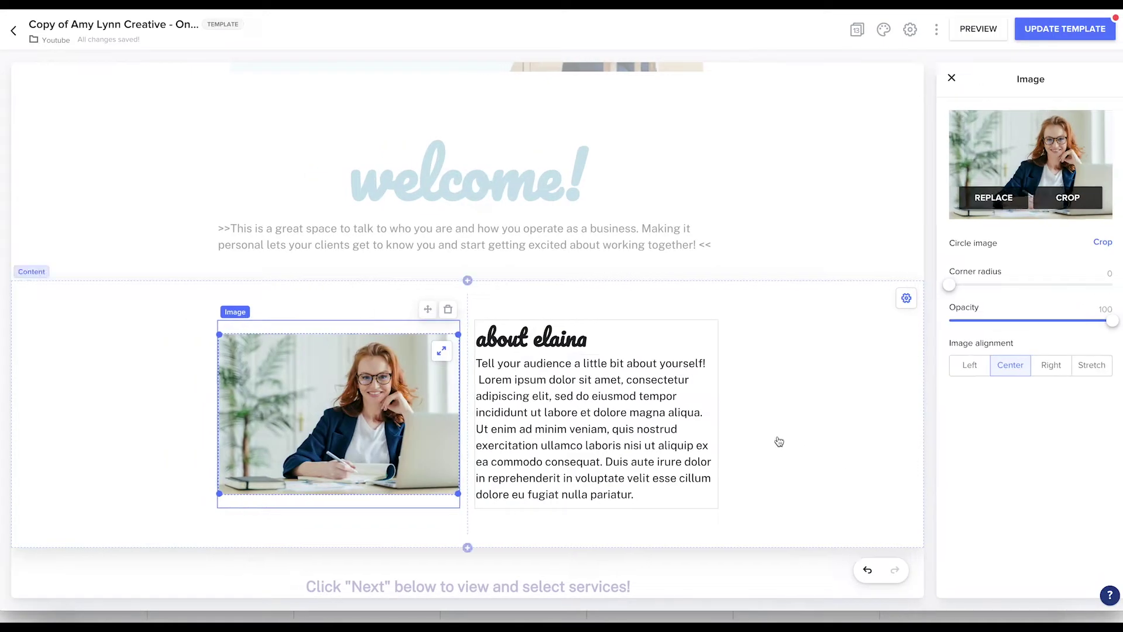
Step: Crop the photo to a circle framed around the woman
left_click(1075, 198)
left_click(779, 310)
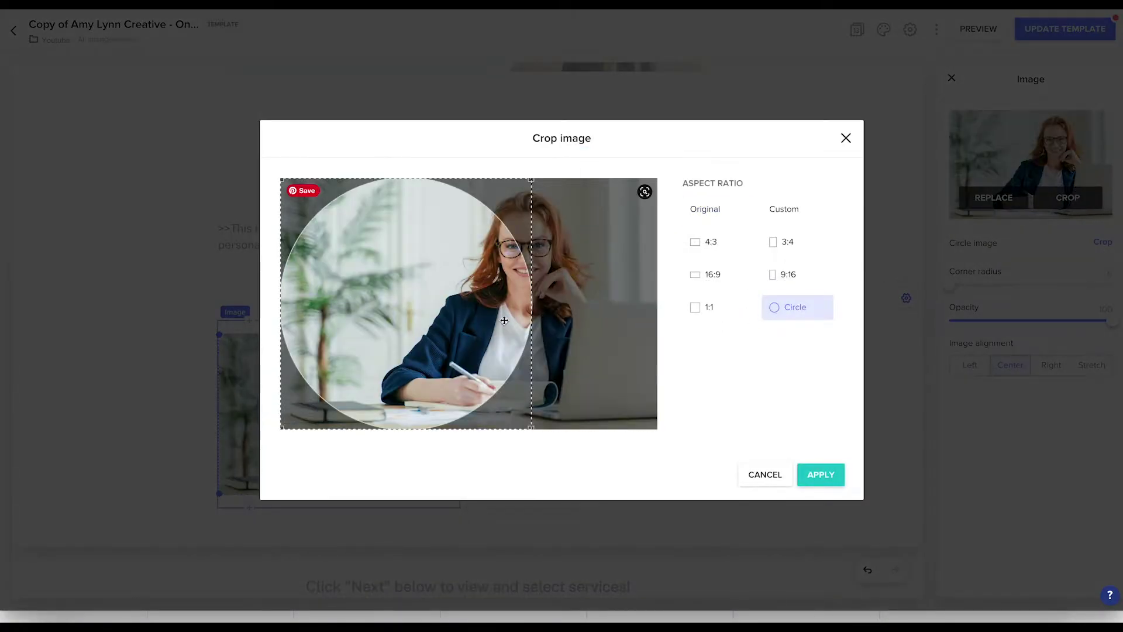
left_click_drag(477, 316, 641, 280)
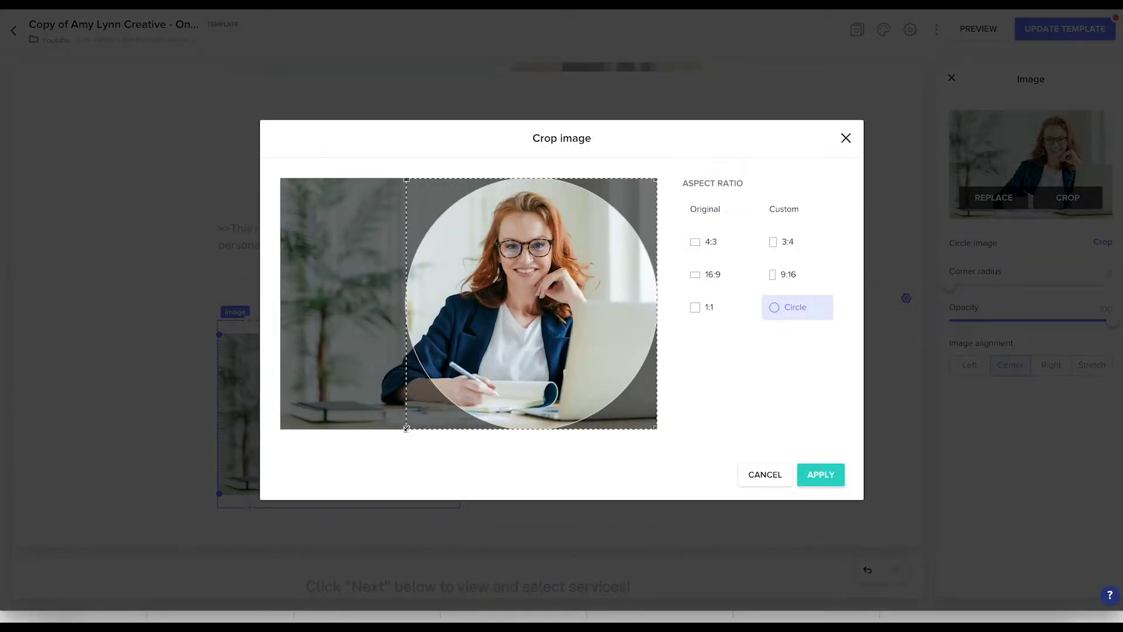
left_click_drag(407, 428, 455, 381)
left_click_drag(523, 308, 494, 307)
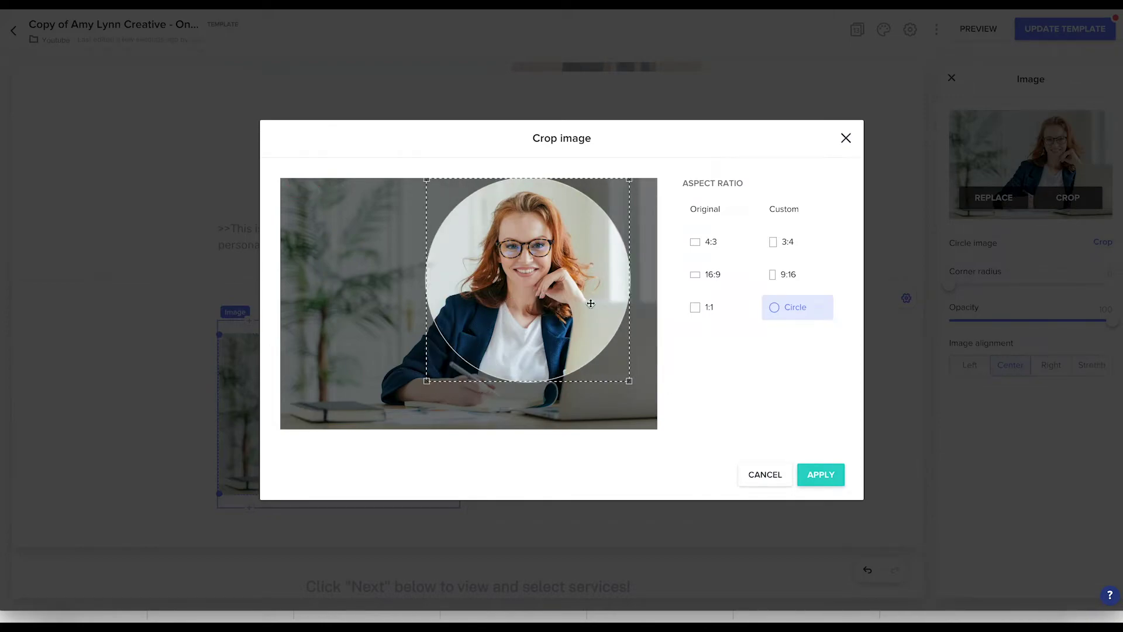
left_click_drag(589, 303, 587, 303)
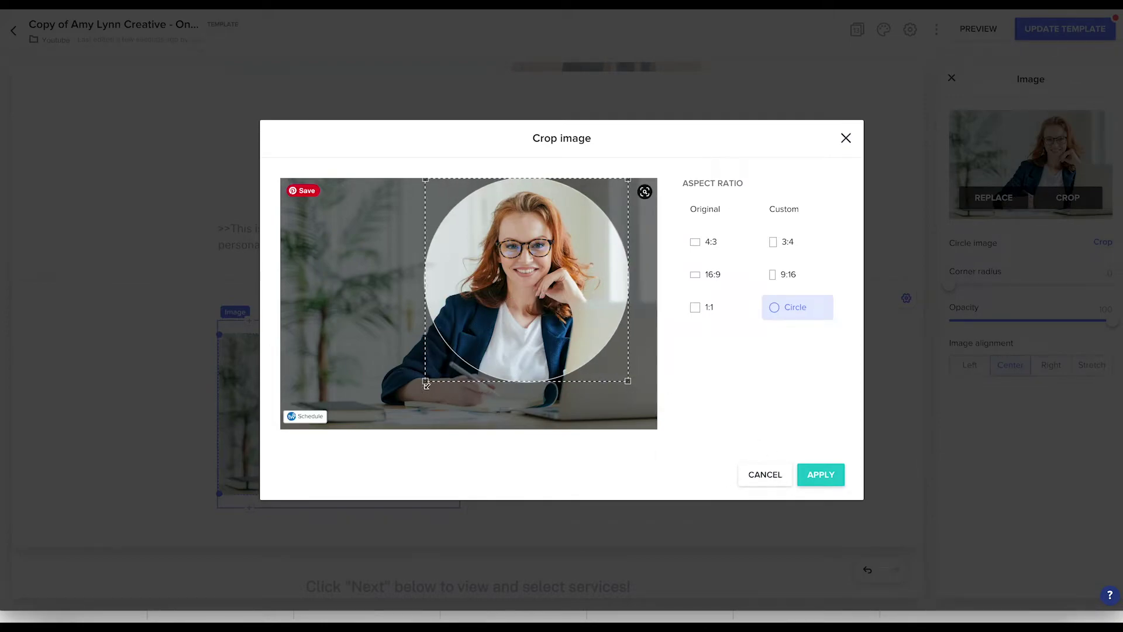
left_click_drag(426, 384, 429, 380)
mouse_move(510, 298)
left_mouse_down()
mouse_move(491, 298)
mouse_move(510, 298)
left_mouse_up()
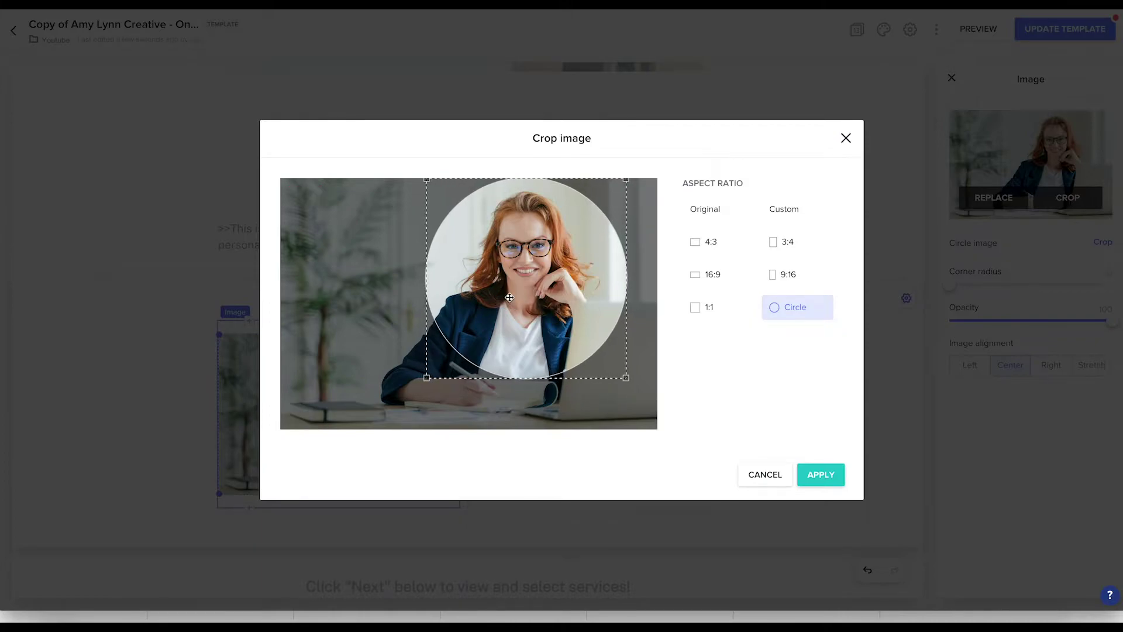
left_click(820, 474)
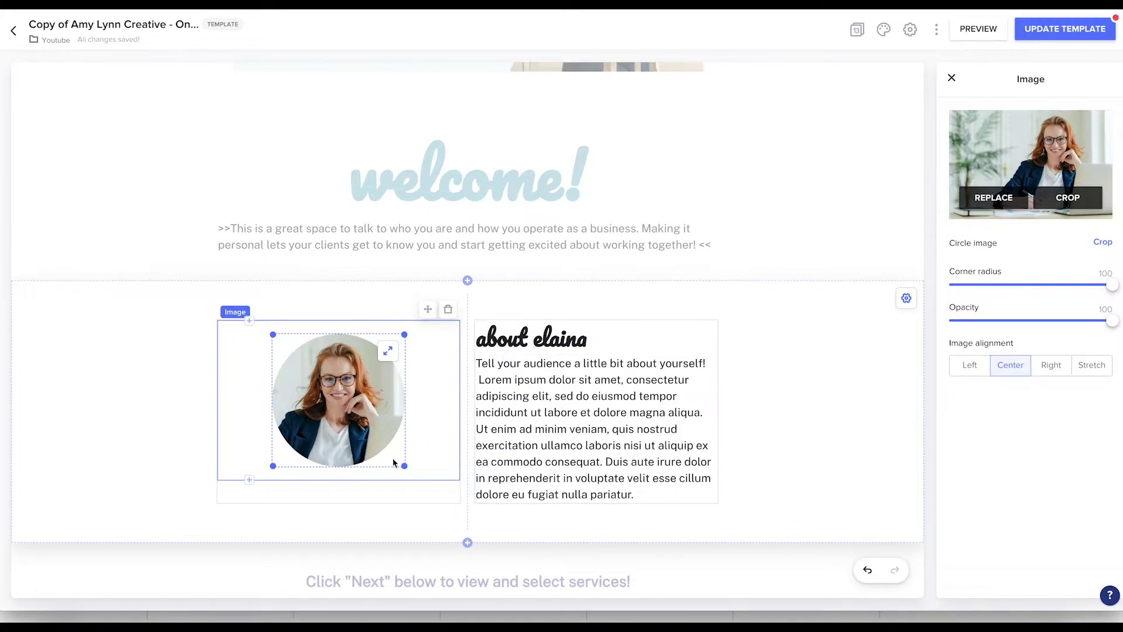
Step: Enlarge the circular portrait to fill its column and align it right
left_click_drag(404, 466, 459, 507)
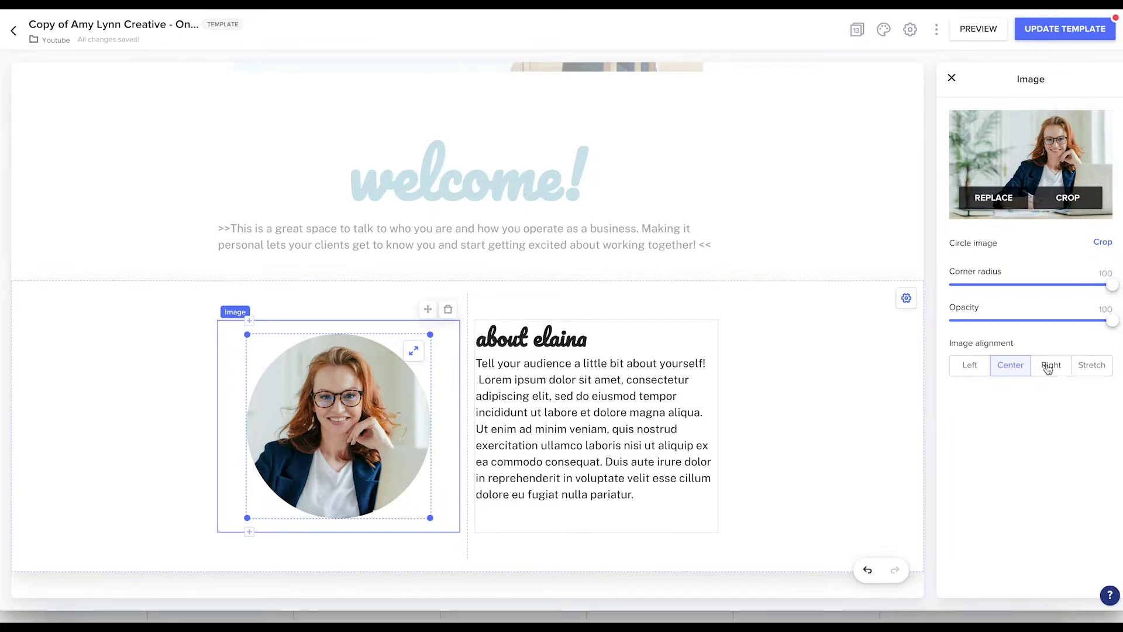
left_click(977, 372)
left_click(1010, 371)
left_click(1047, 369)
left_click(1089, 366)
left_click(1051, 365)
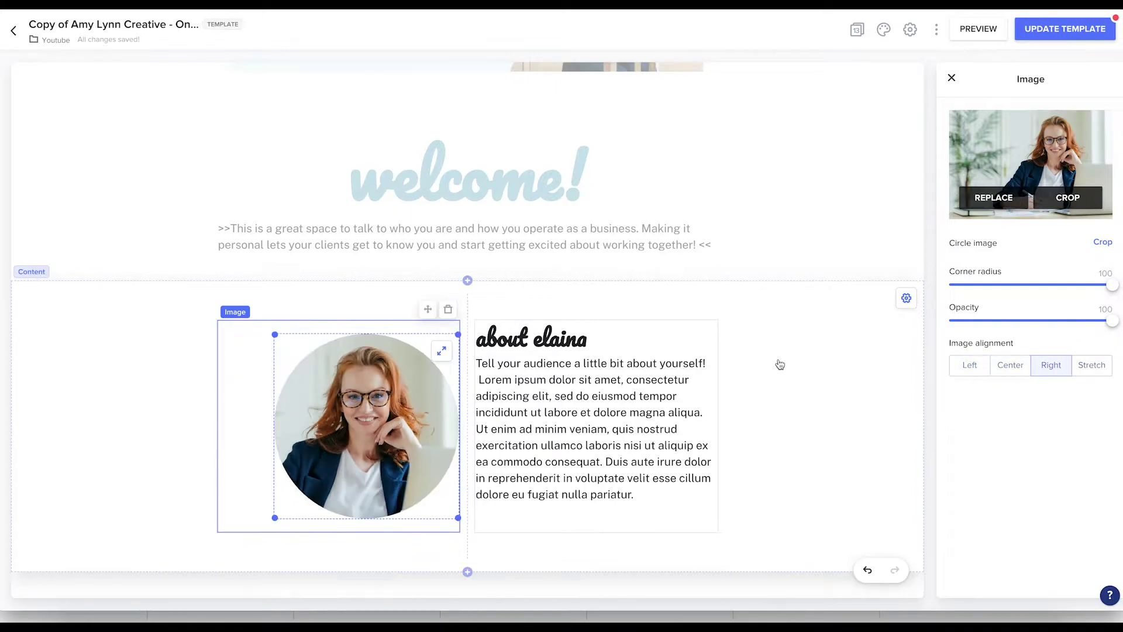
left_click(804, 389)
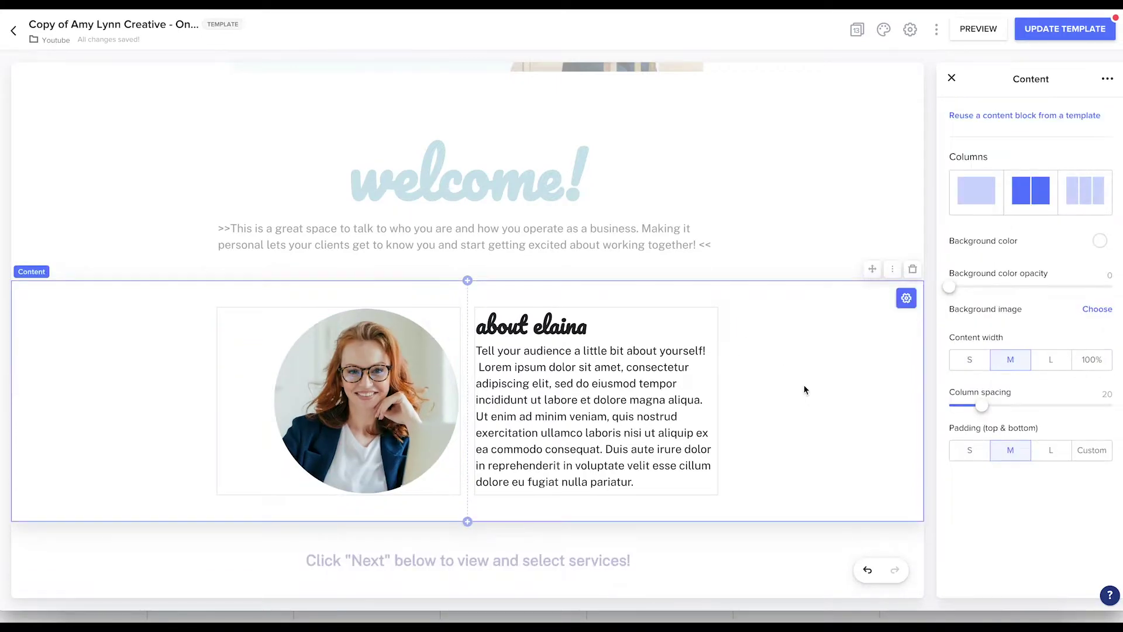
scroll(872, 257, "up", 5)
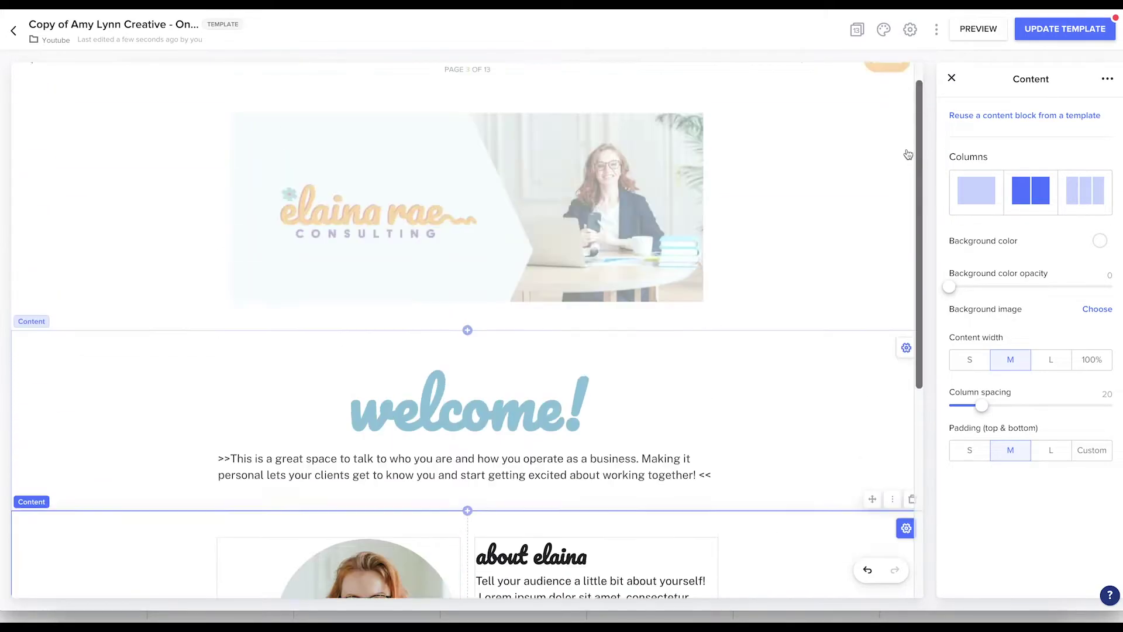
scroll(874, 238, "down", 4)
scroll(873, 238, "up", 3)
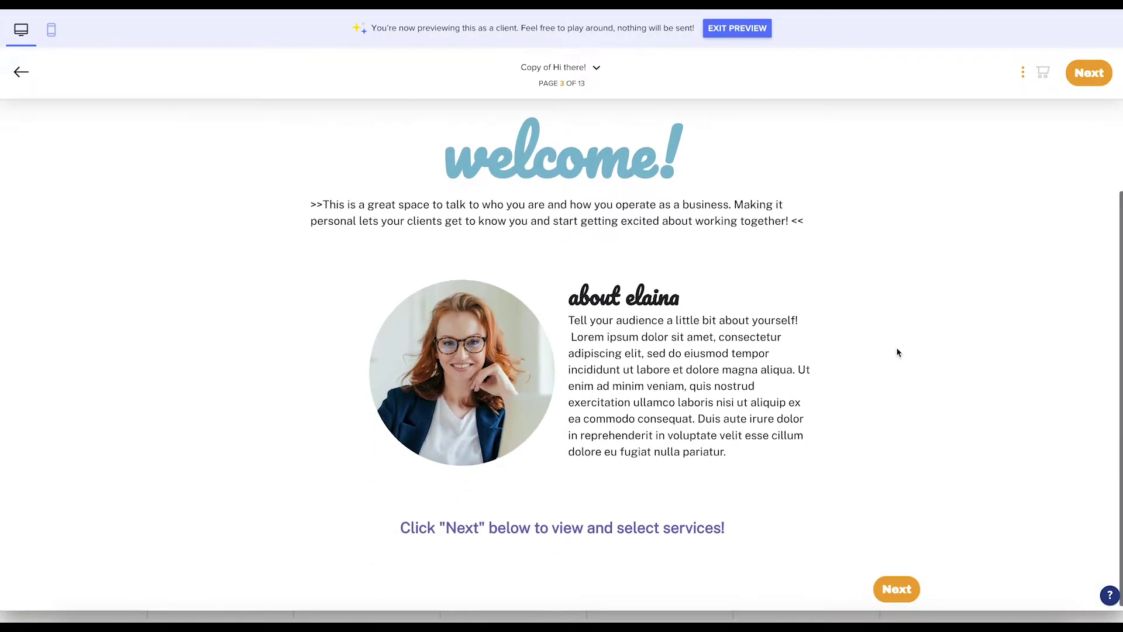
scroll(898, 352, "up", 3)
scroll(898, 352, "up", 1)
scroll(898, 352, "up", 2)
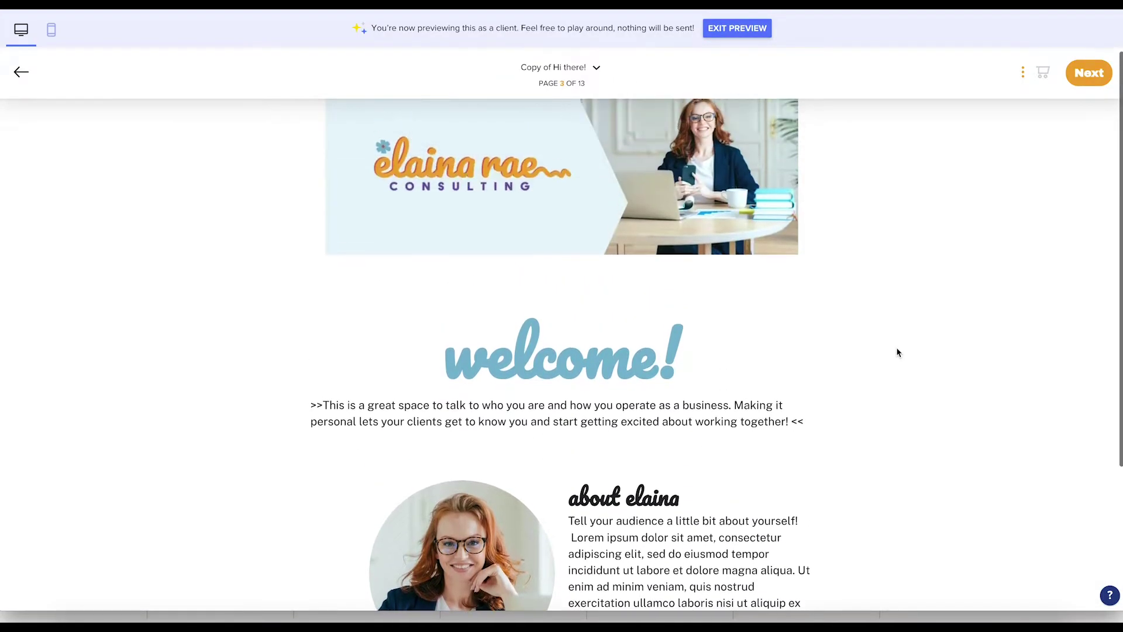
scroll(897, 351, "down", 3)
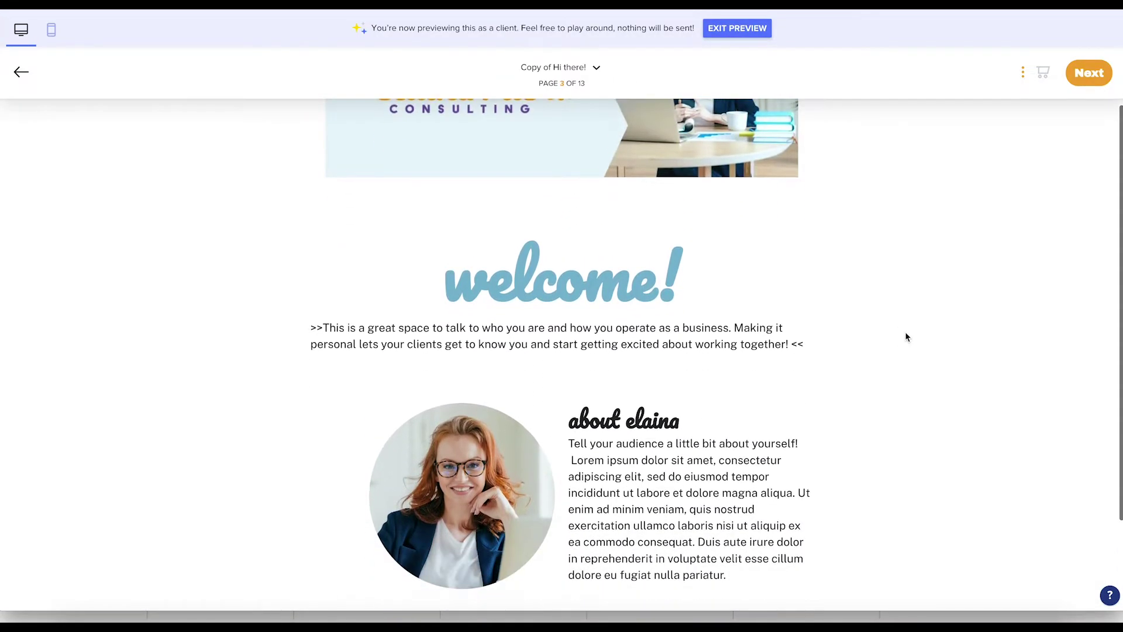
left_click(738, 29)
Step: Set the about-elaina section's column spacing to 40 and its top-and-bottom padding to L
left_click(739, 460)
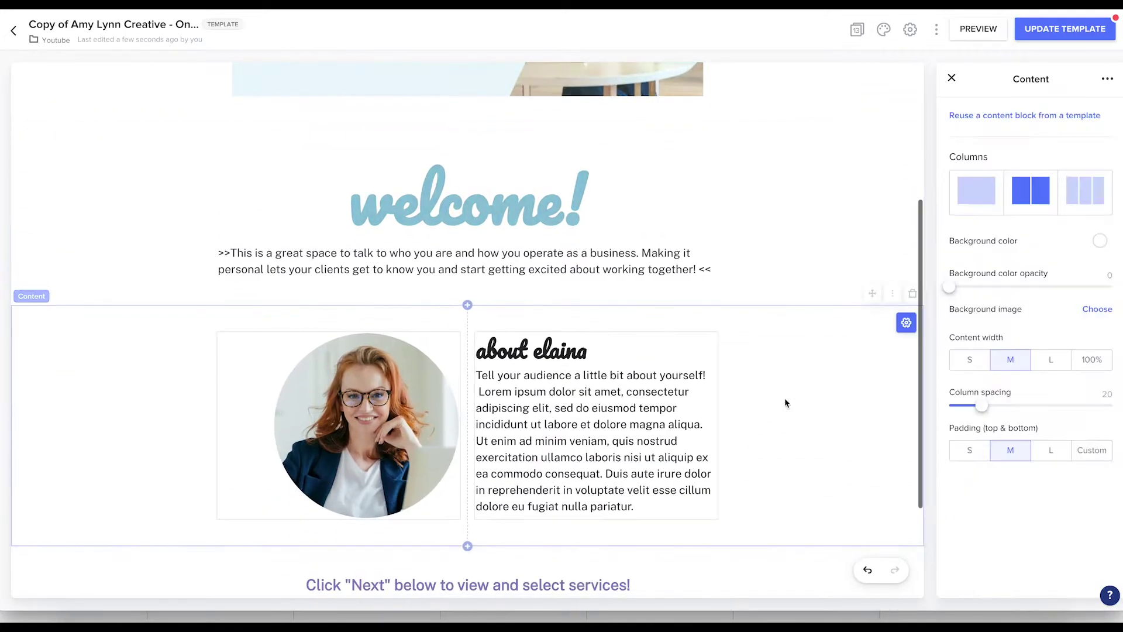
left_click(995, 409)
left_click(995, 410)
left_click(995, 410)
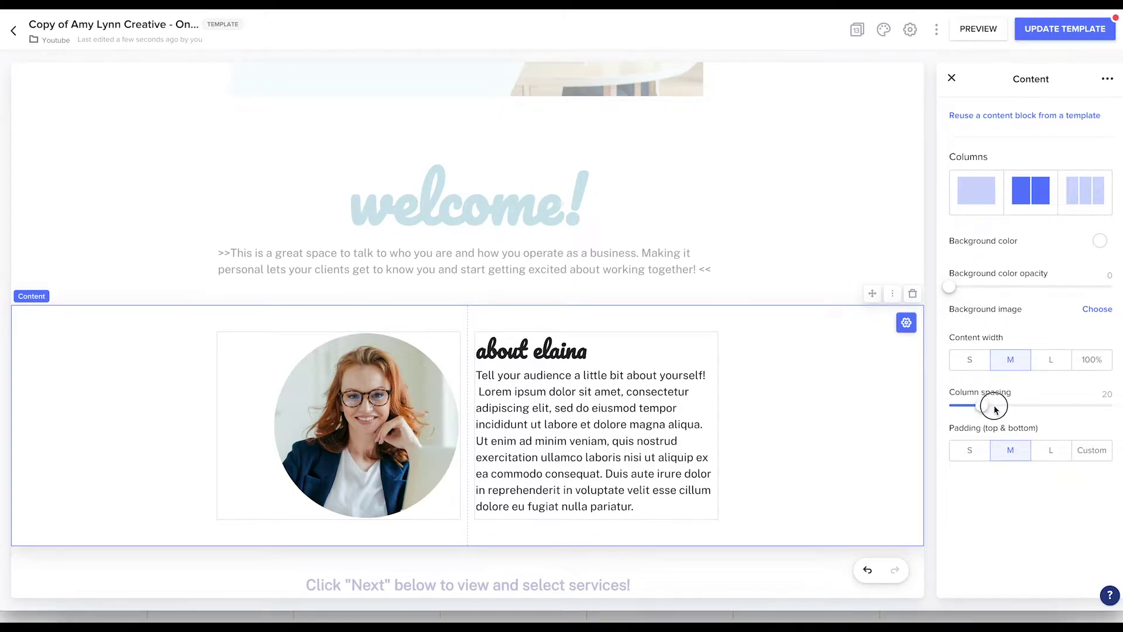
left_click_drag(995, 409, 1019, 417)
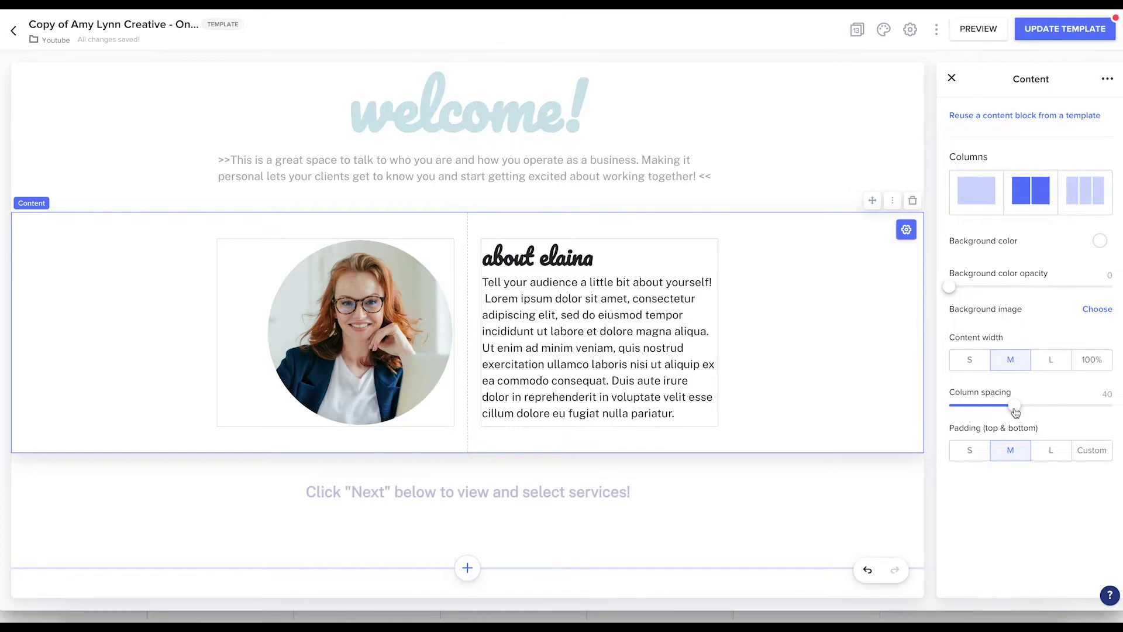
left_click(1041, 449)
scroll(859, 339, "down", 2)
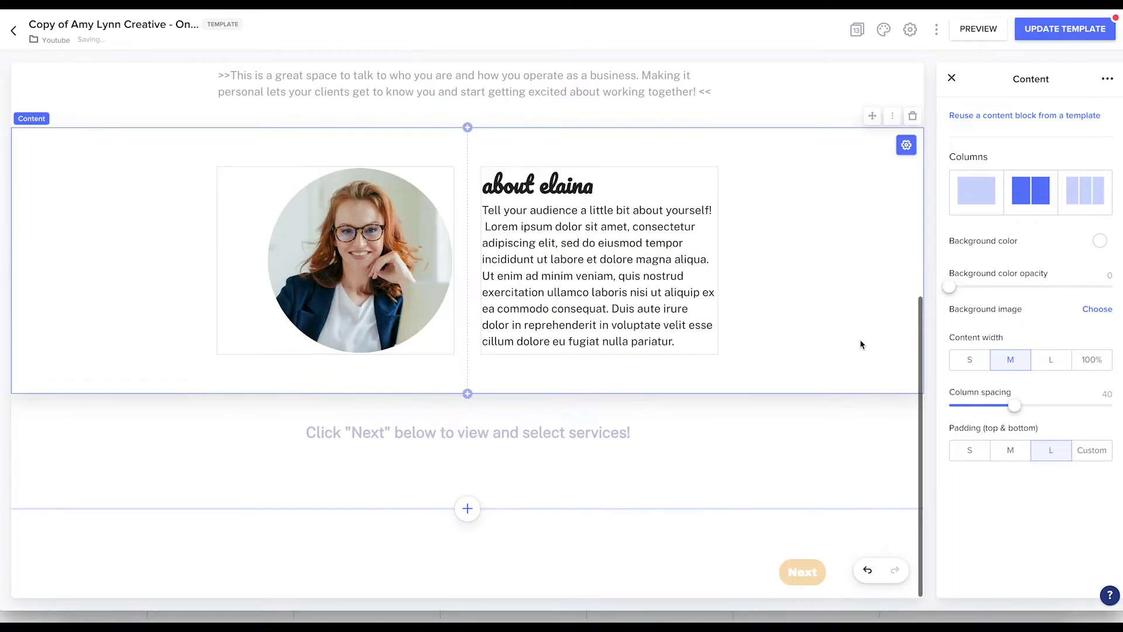
scroll(860, 342, "up", 2)
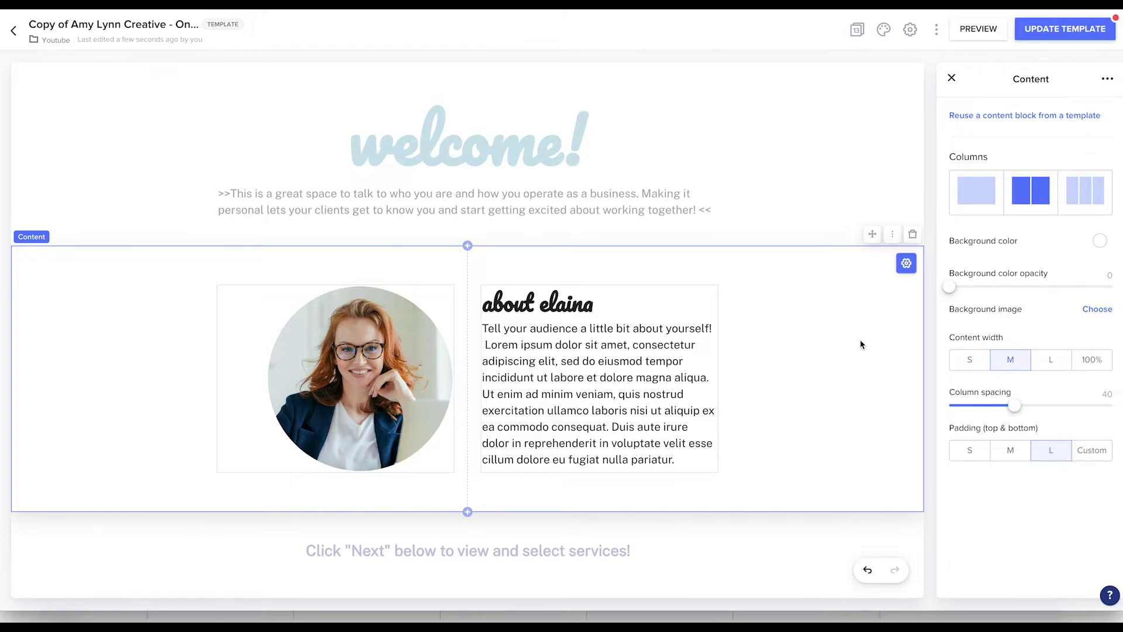
scroll(860, 344, "down", 3)
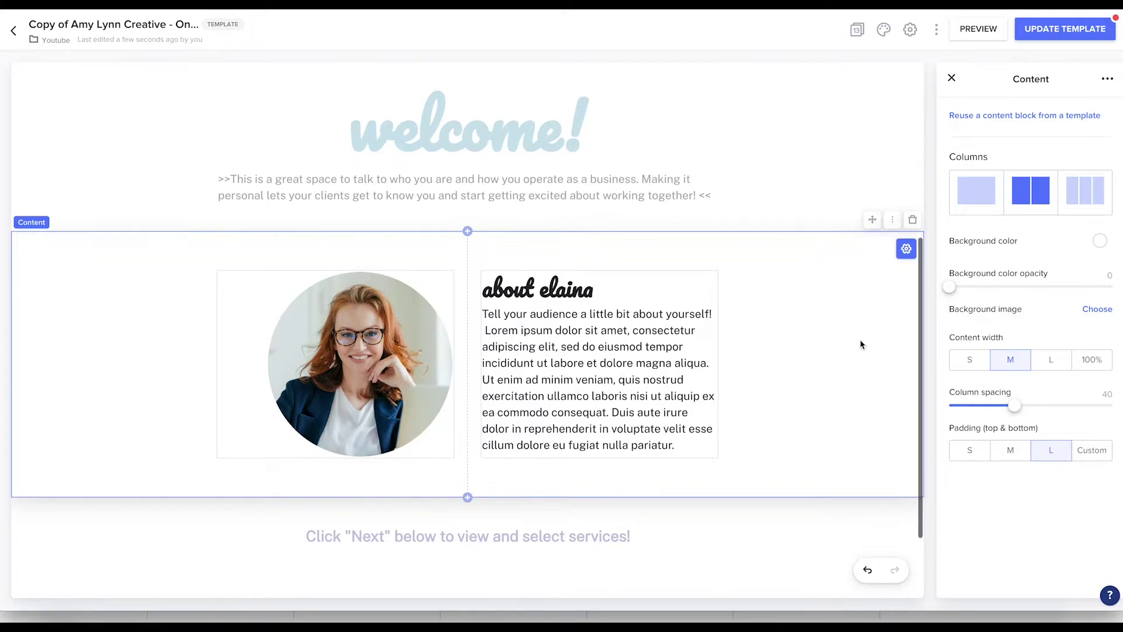
left_click(765, 501)
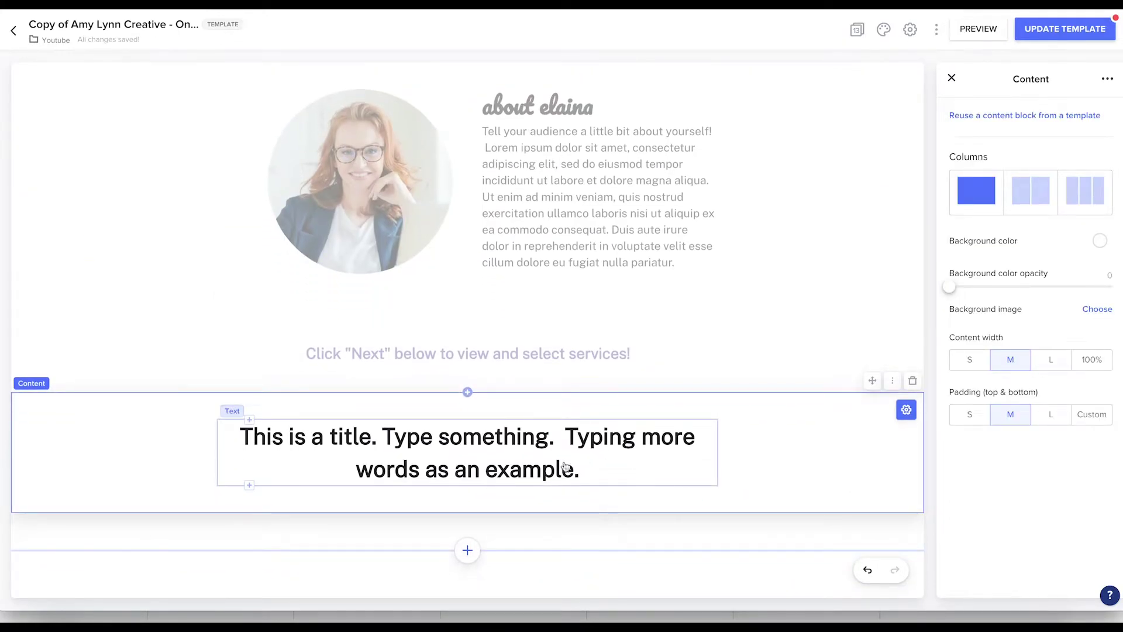
left_click(634, 463)
left_click(782, 463)
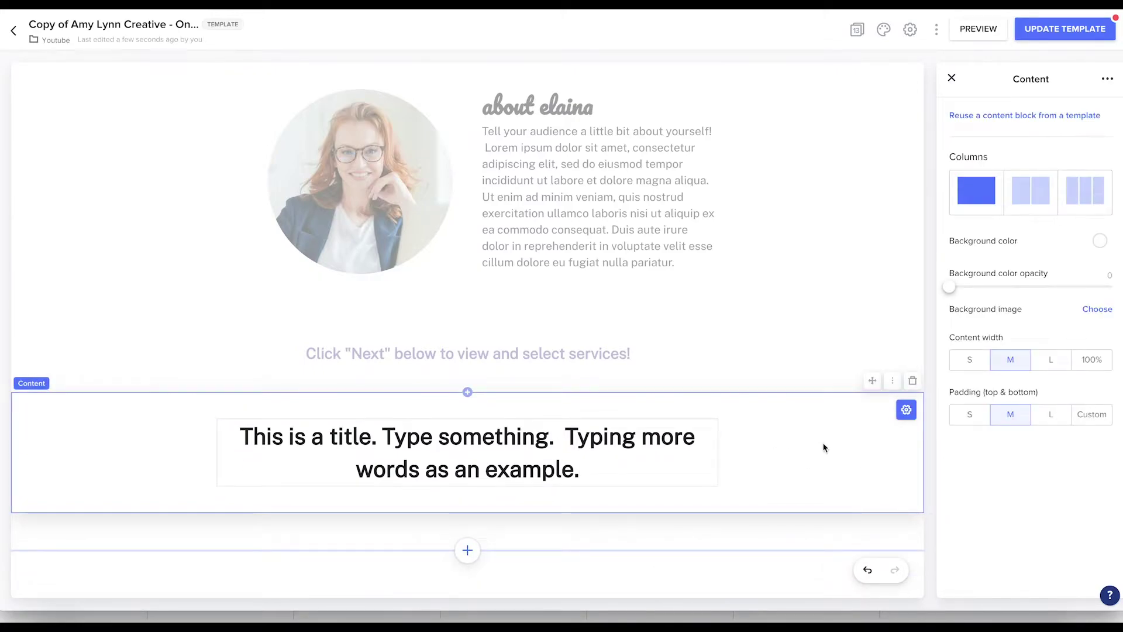
left_click(1052, 360)
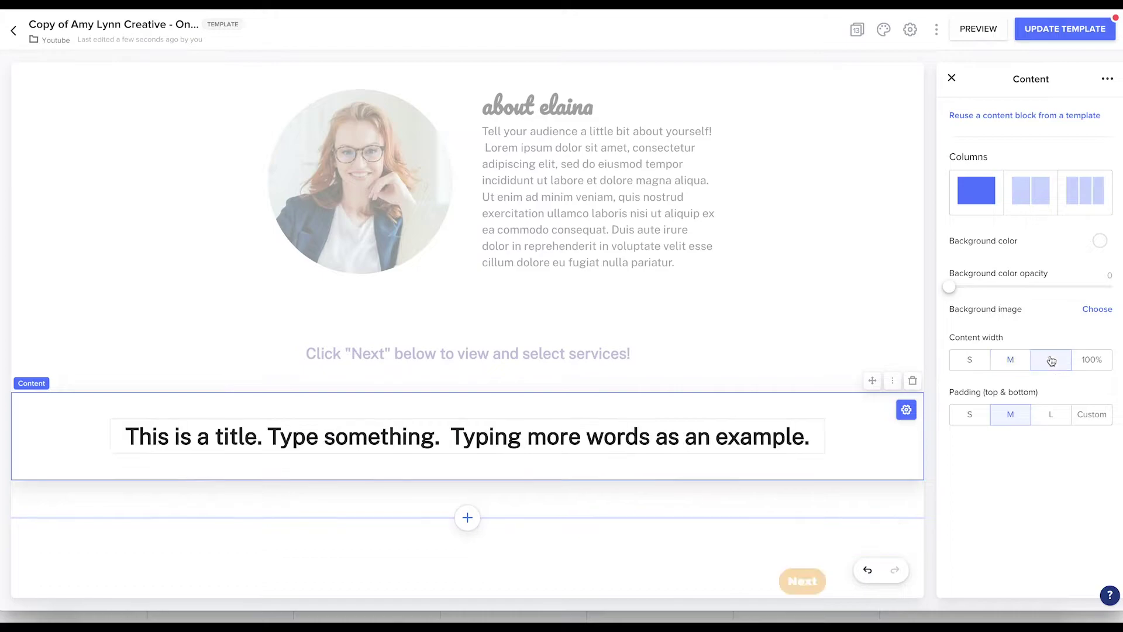
left_click(971, 360)
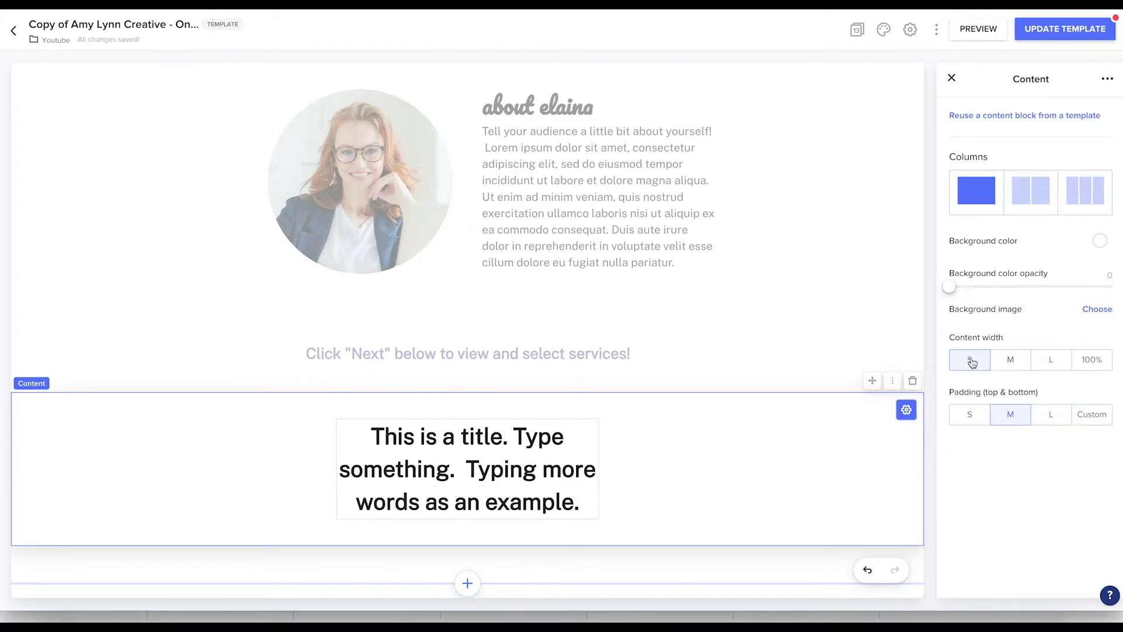
left_click(1011, 364)
left_click(1050, 363)
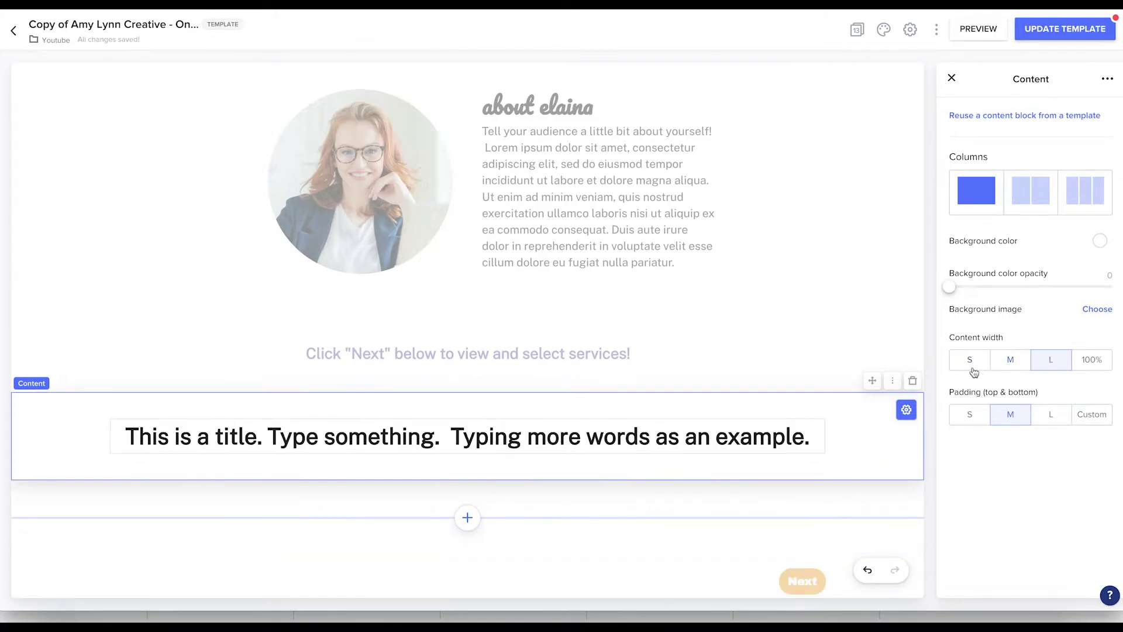
left_click(972, 366)
left_click(1021, 362)
left_click(1052, 360)
left_click(1087, 366)
left_click(1050, 363)
left_click(1017, 365)
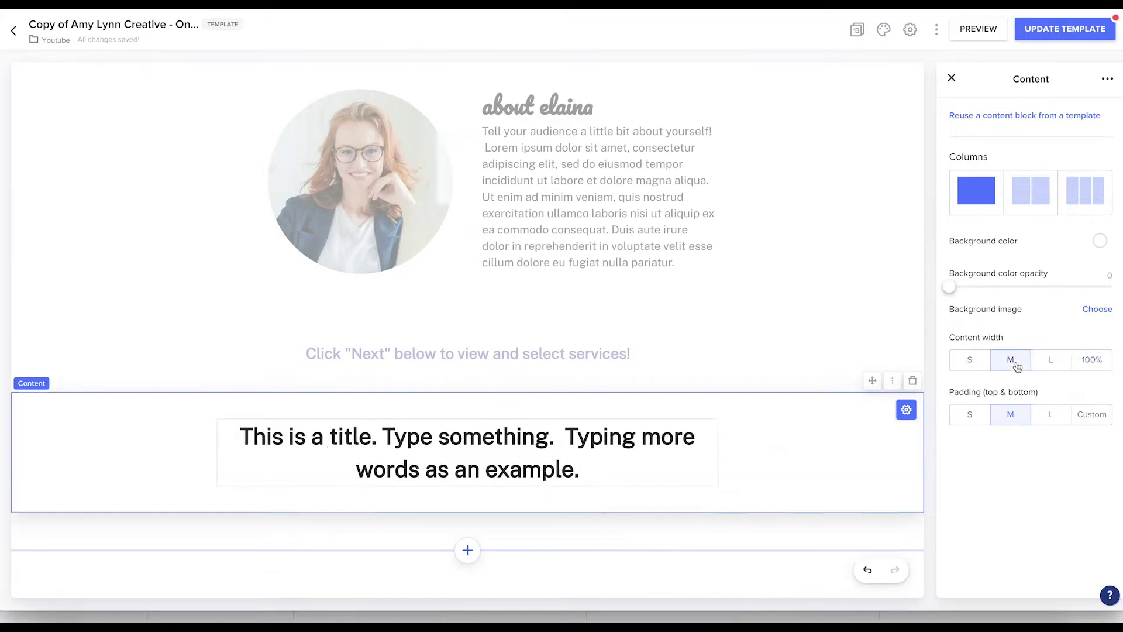
left_click(978, 359)
left_click(1009, 359)
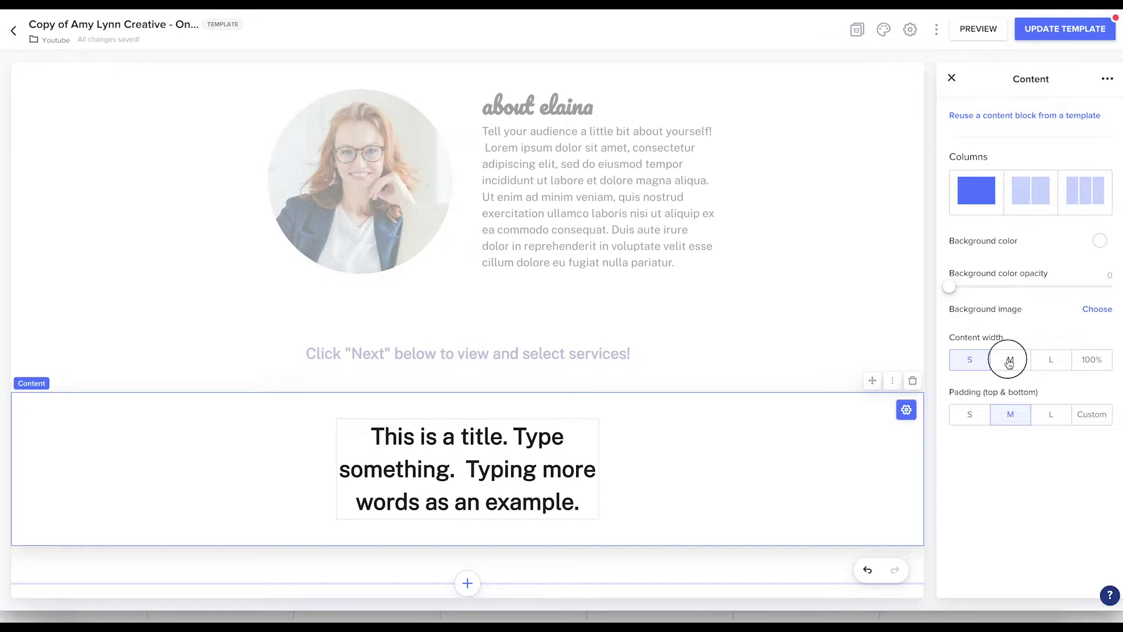
left_click(1032, 199)
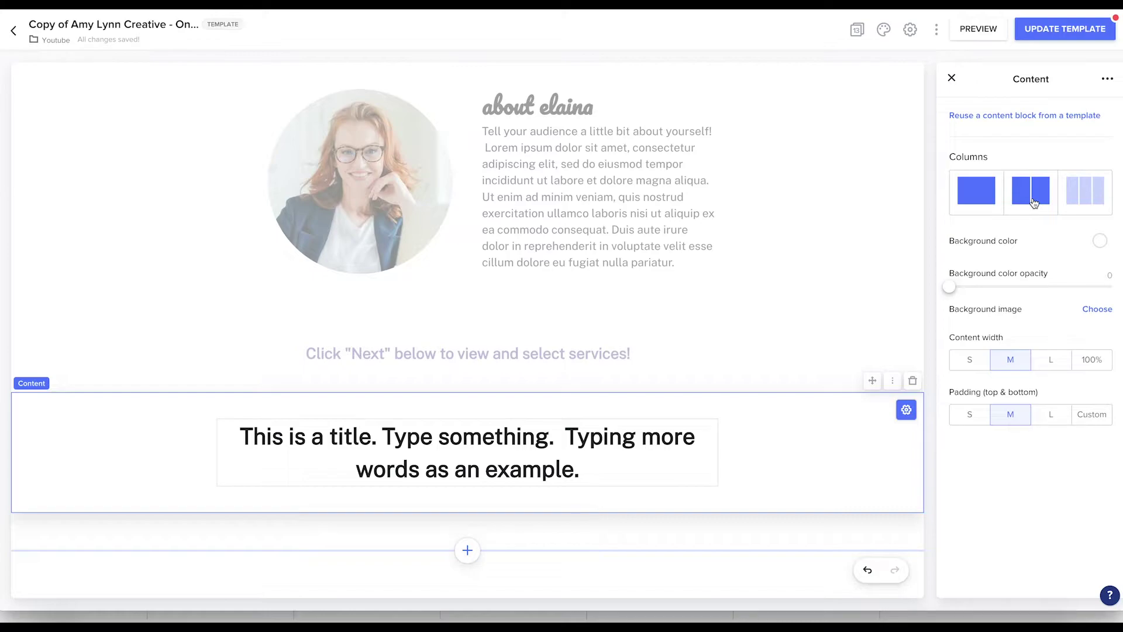
Step: Give the title section three columns and move the title text into the middle one
left_click(1084, 208)
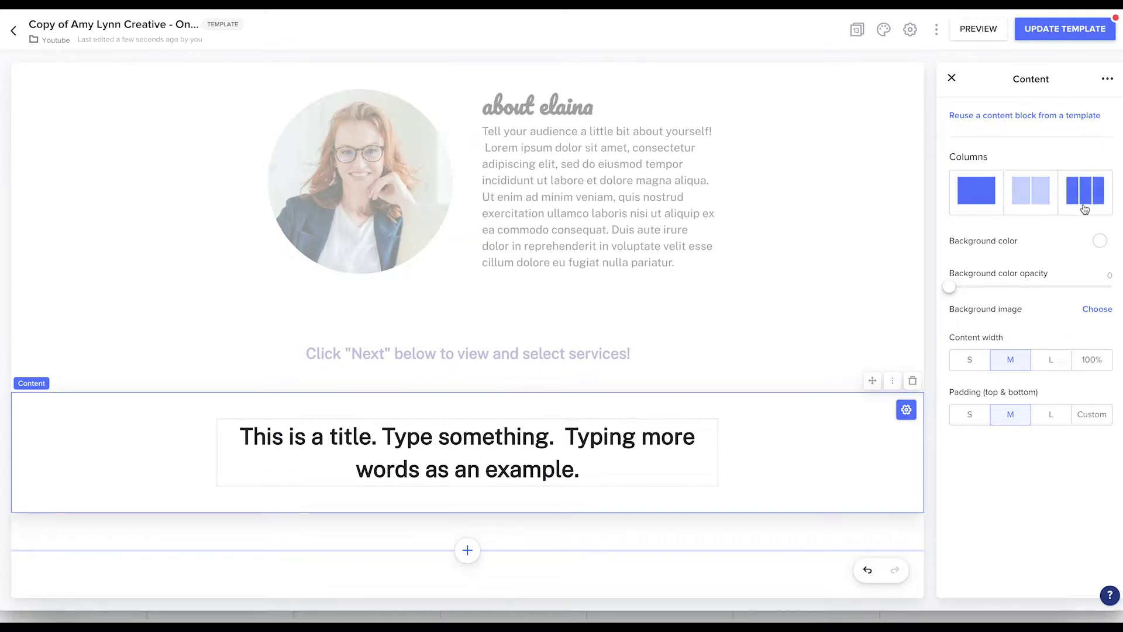
left_click(1084, 200)
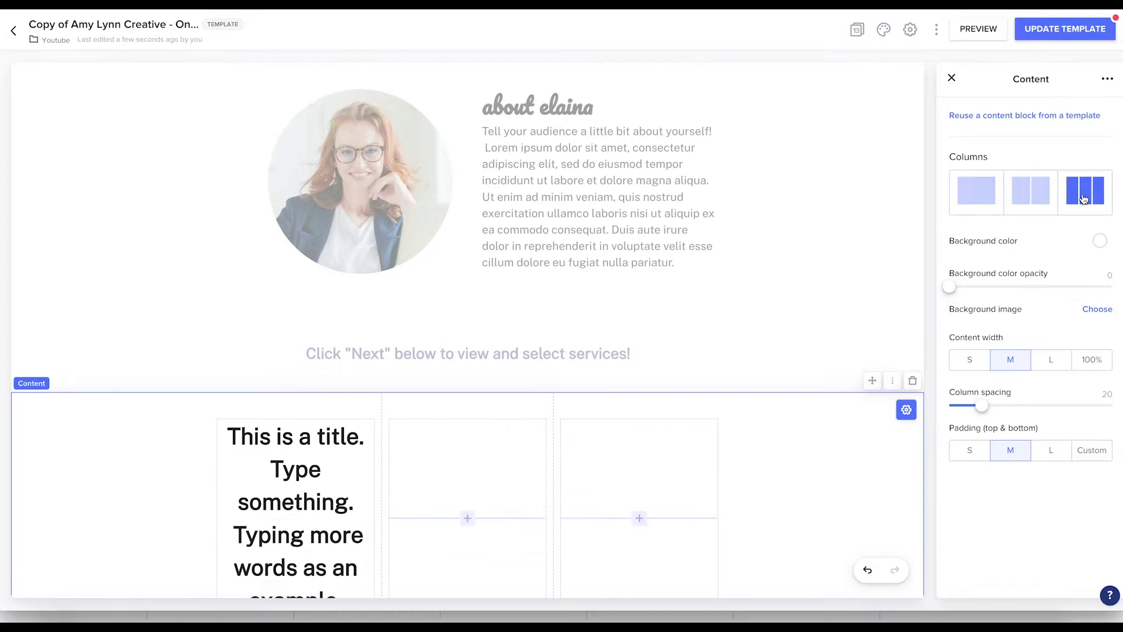
scroll(508, 465, "down", 2)
left_click(327, 446)
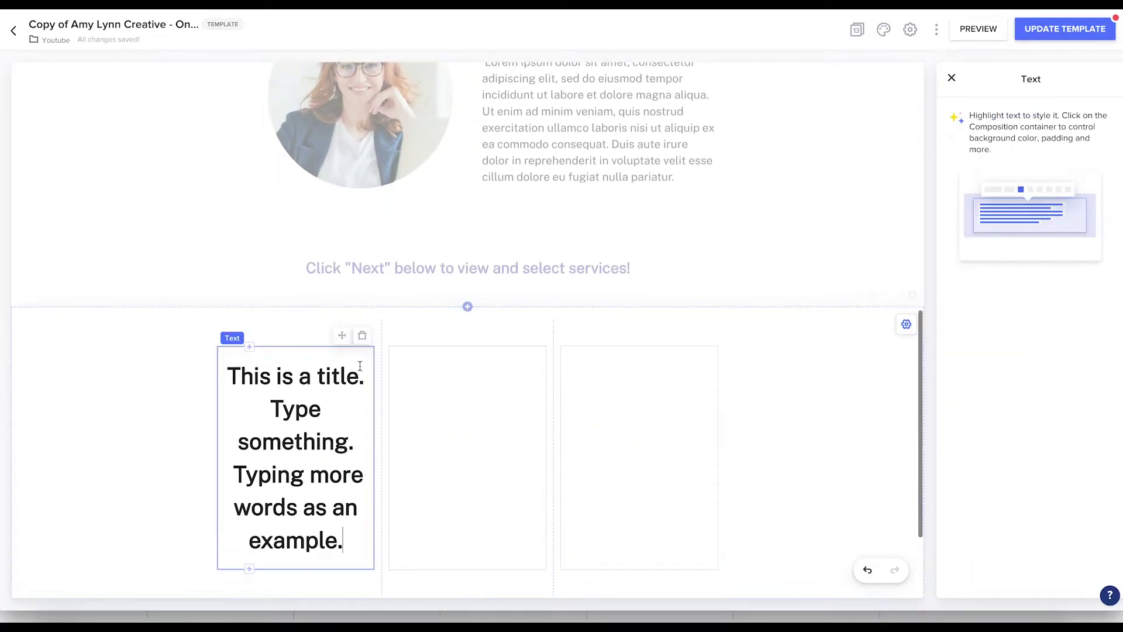
left_click_drag(342, 335, 456, 423)
Step: Drag the column dividers outward so the middle title column fits its text on two lines
left_click_drag(381, 453, 312, 445)
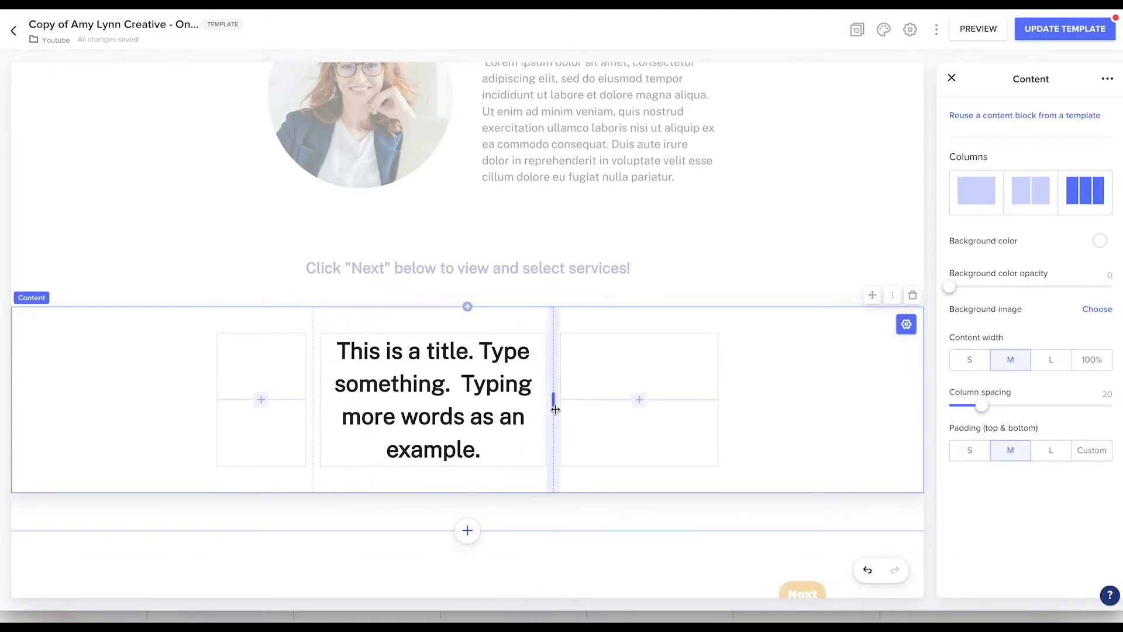
left_click_drag(556, 401, 689, 414)
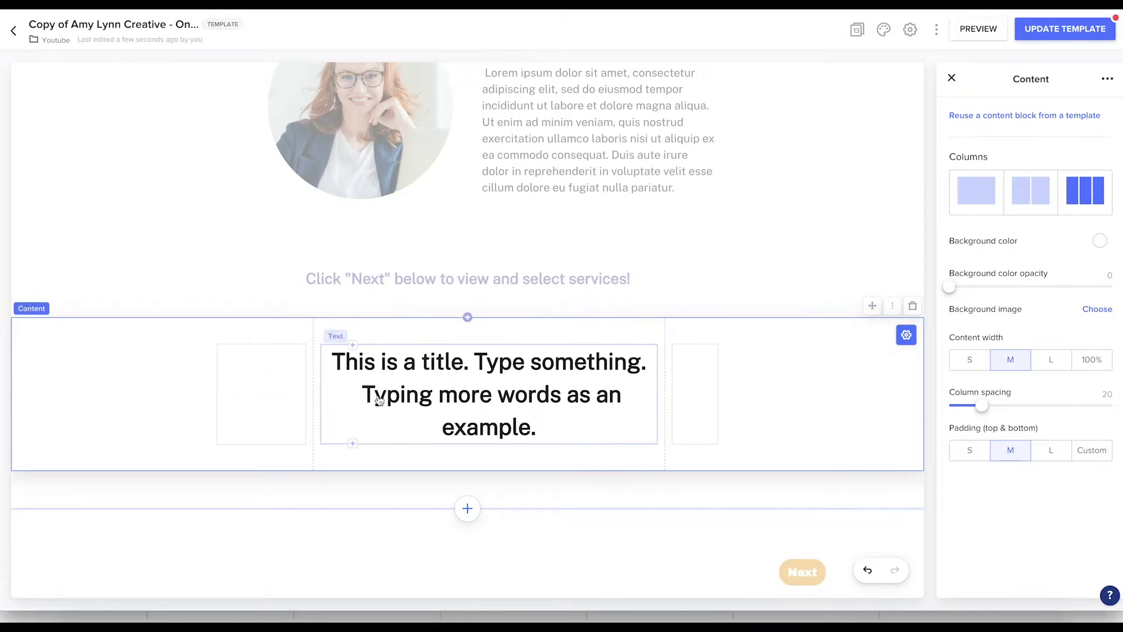
left_click_drag(311, 391, 289, 393)
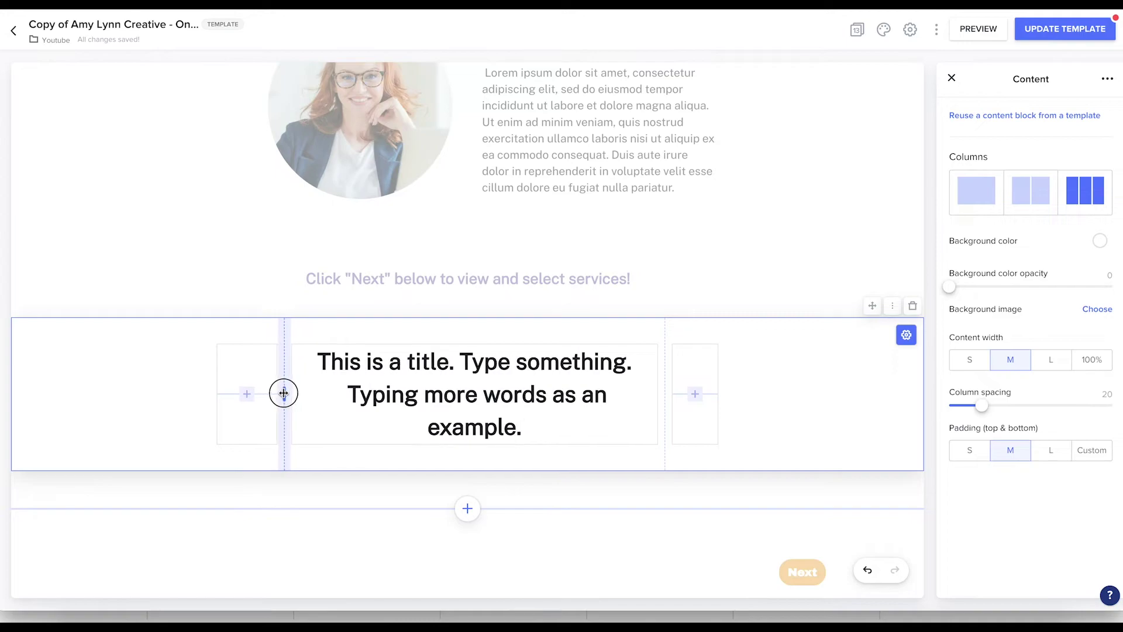
left_click_drag(283, 393, 270, 394)
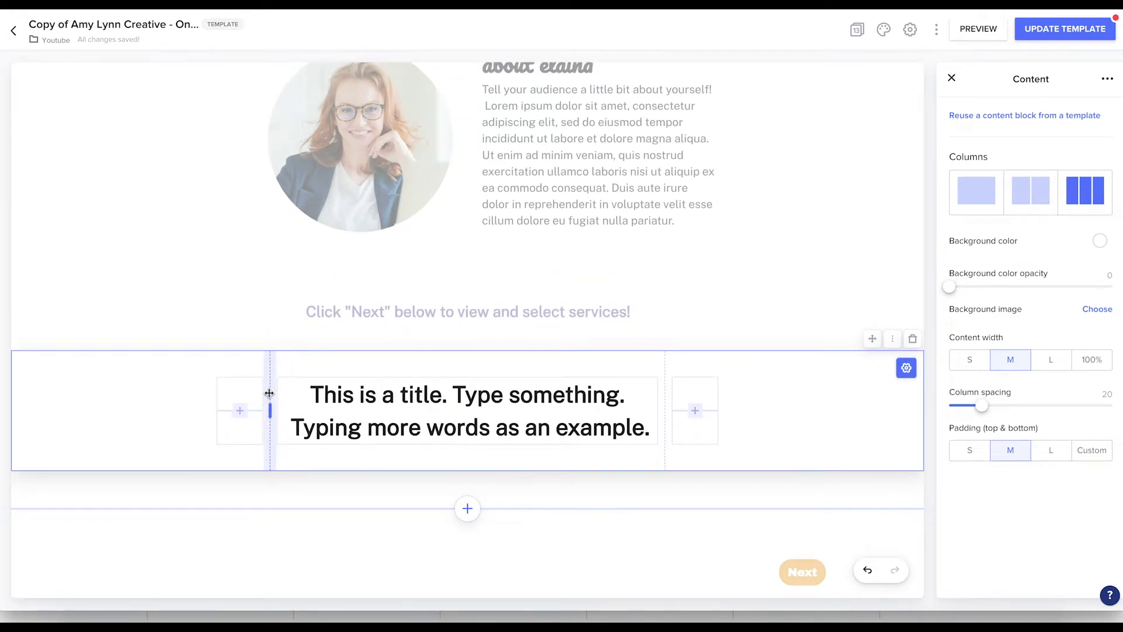
left_click_drag(662, 406, 663, 405)
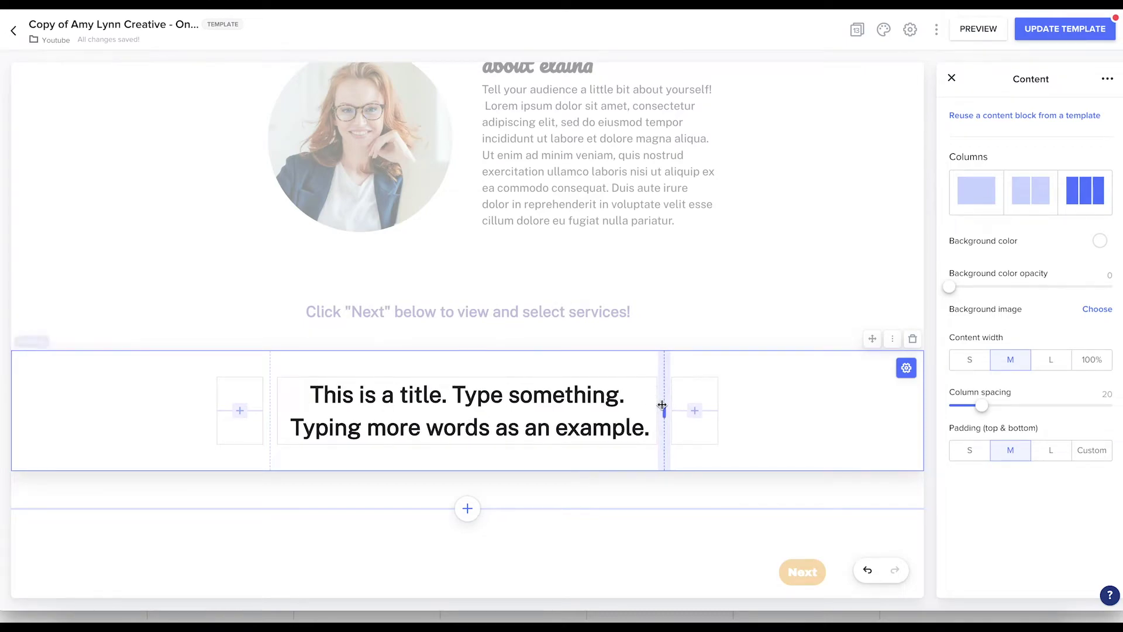
left_click(829, 183)
left_click(784, 435)
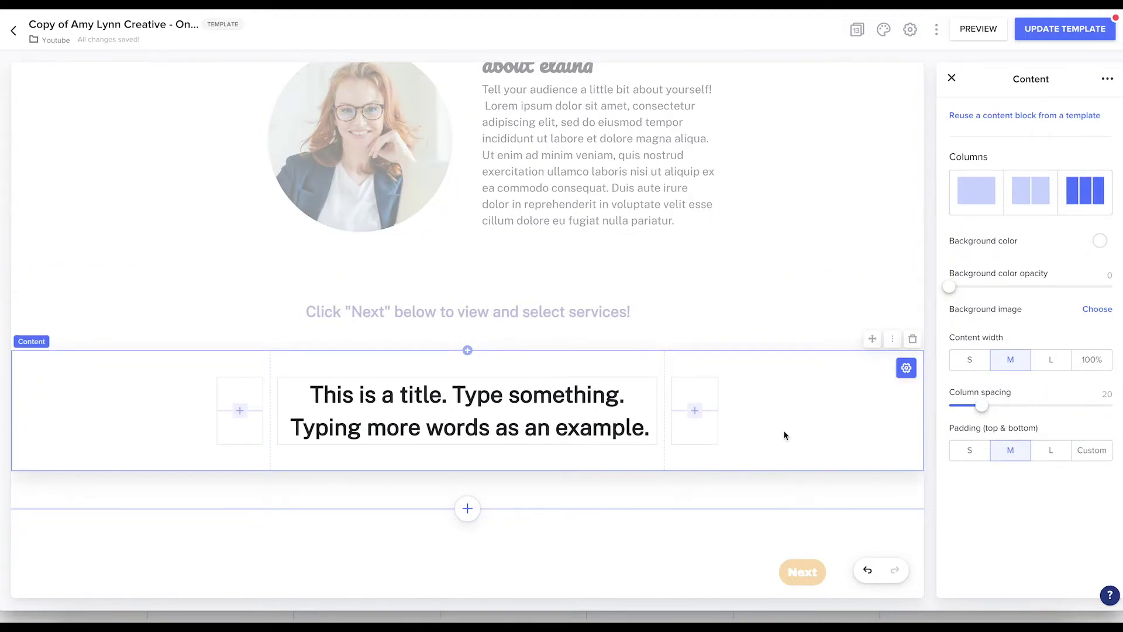
scroll(787, 425, "up", 1)
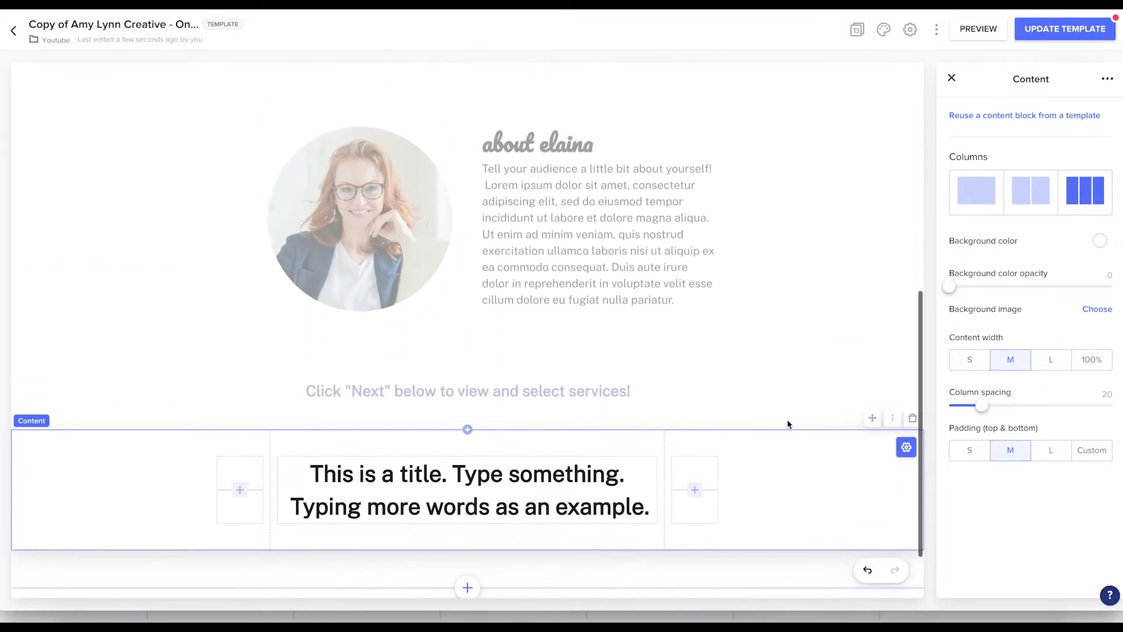
scroll(787, 424, "down", 1)
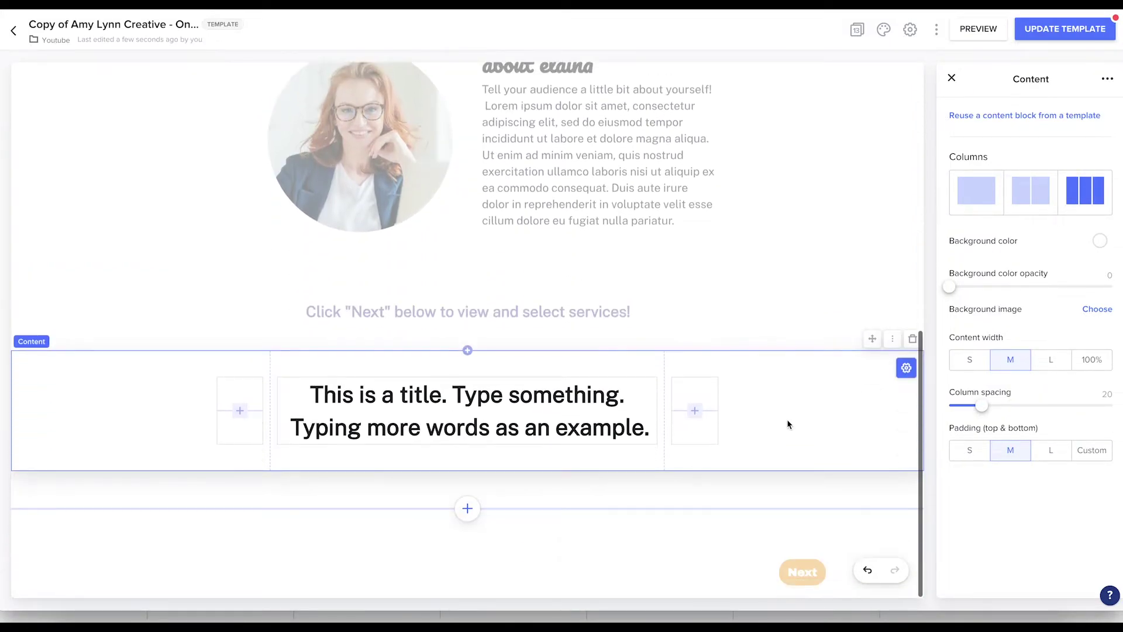
Step: Delete the three-column title section and set the services section to three columns
left_click(912, 340)
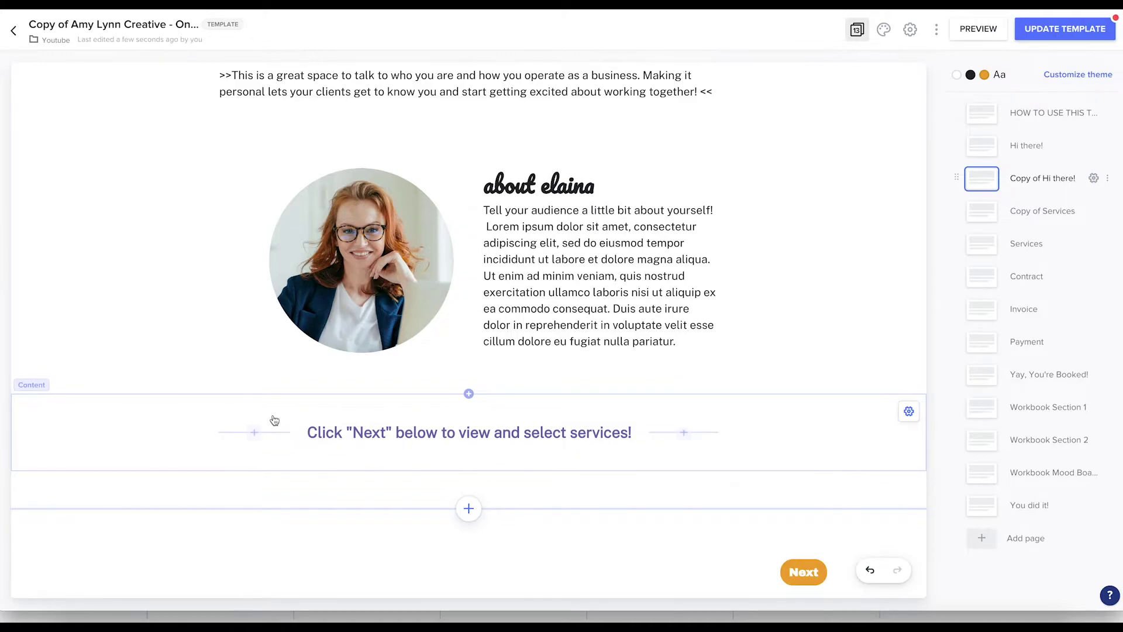
left_click(255, 432)
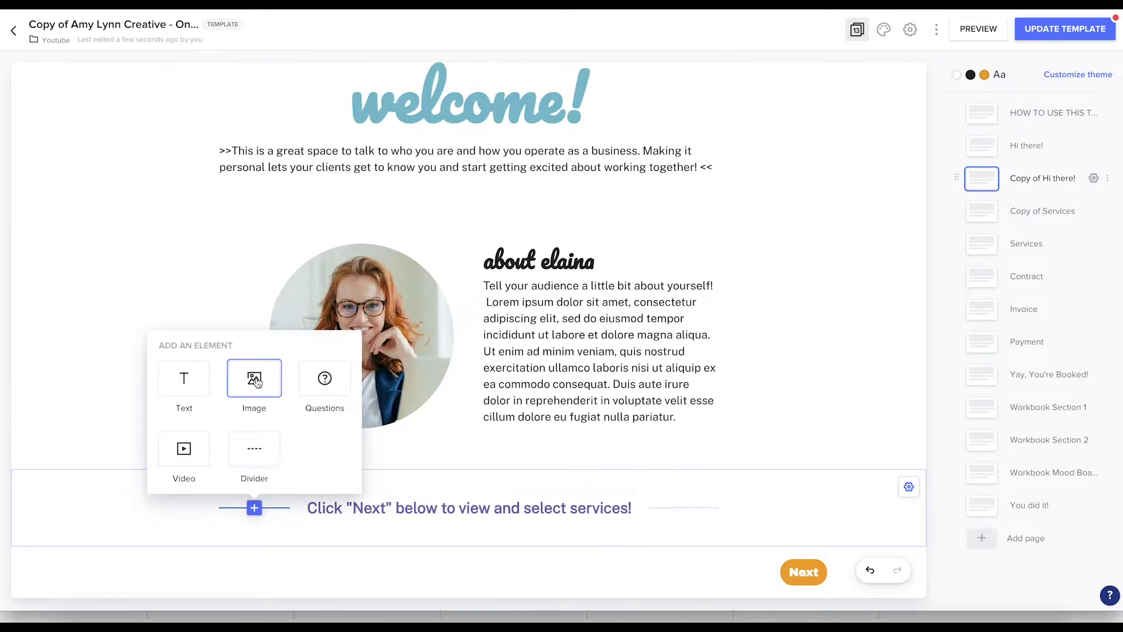
left_click(255, 377)
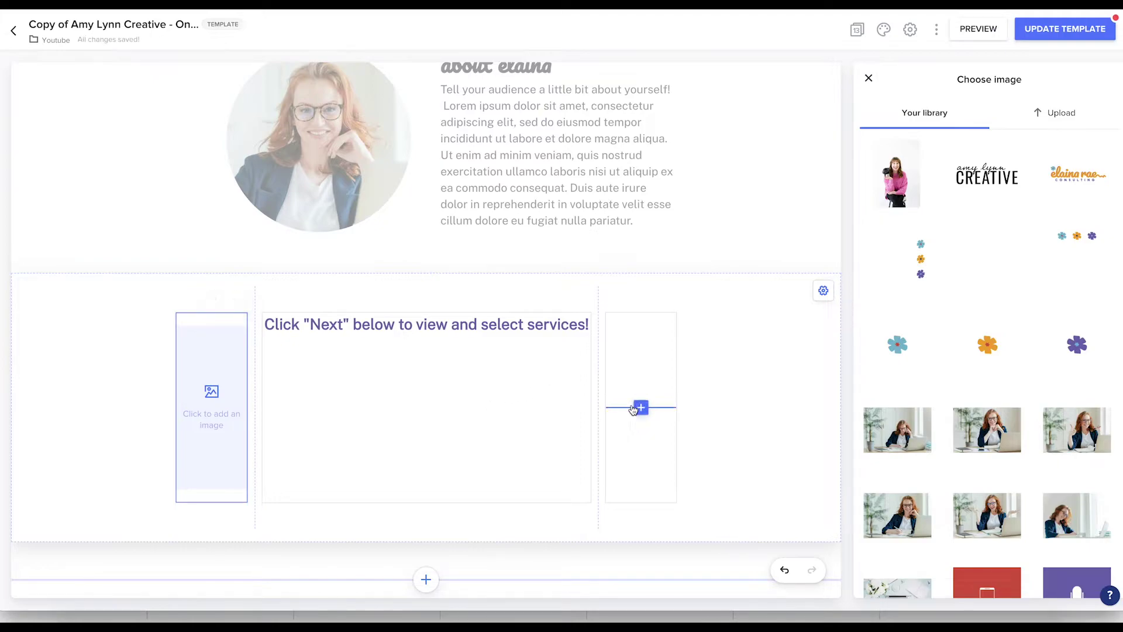
left_click(869, 80)
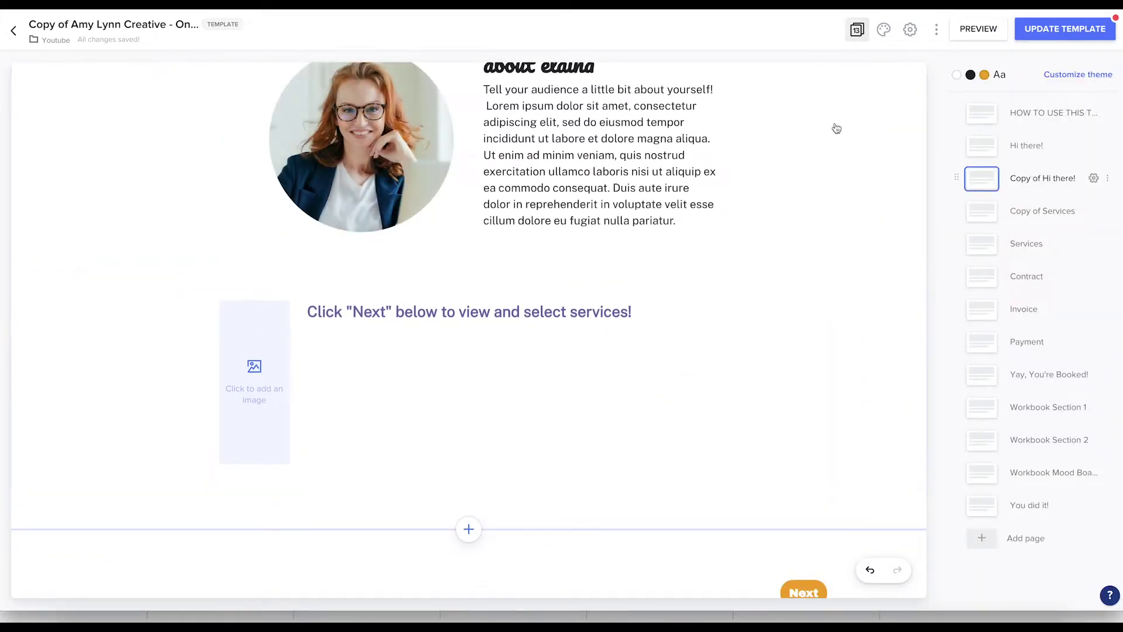
left_click(508, 304)
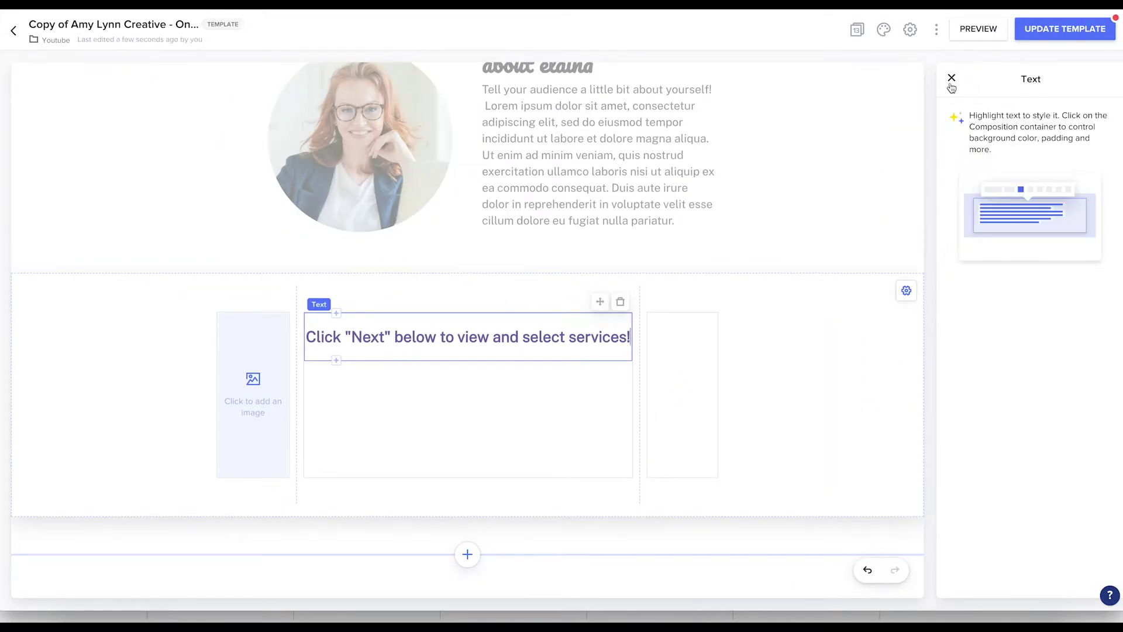
left_click(951, 78)
left_click(812, 384)
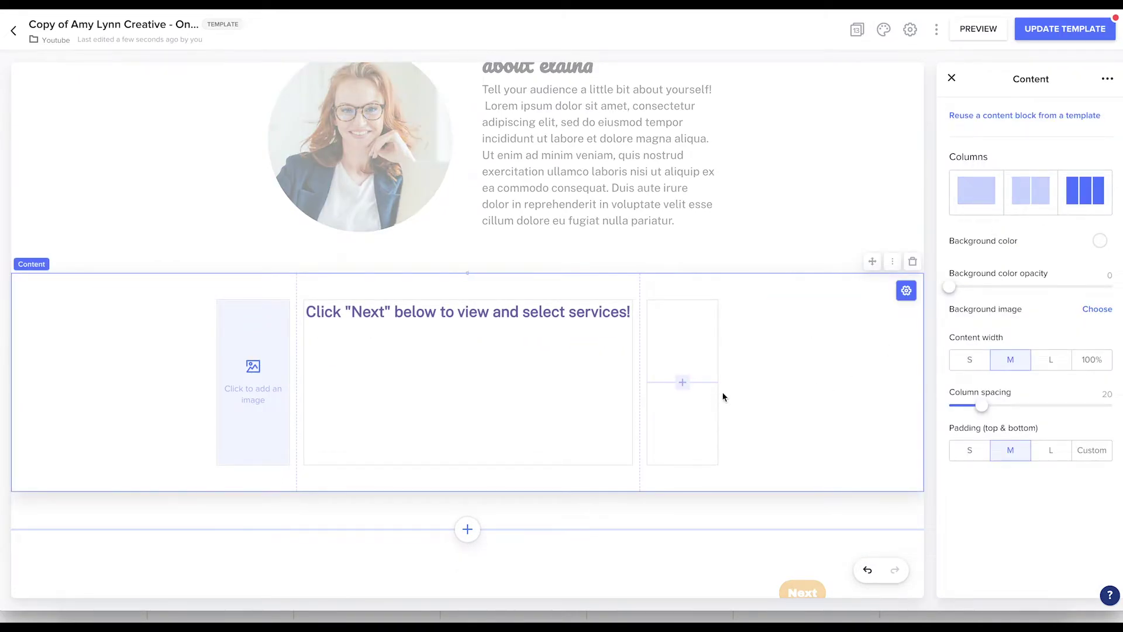
Step: Place a teal flower image in the left column and an orange flower in the right
left_click(251, 369)
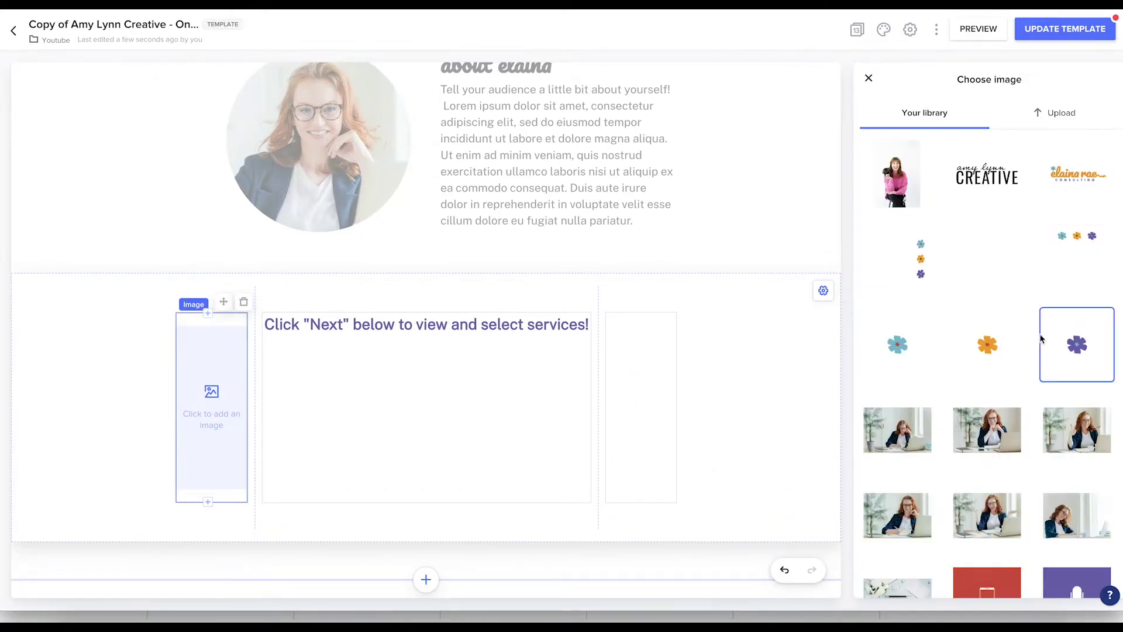
left_click(913, 350)
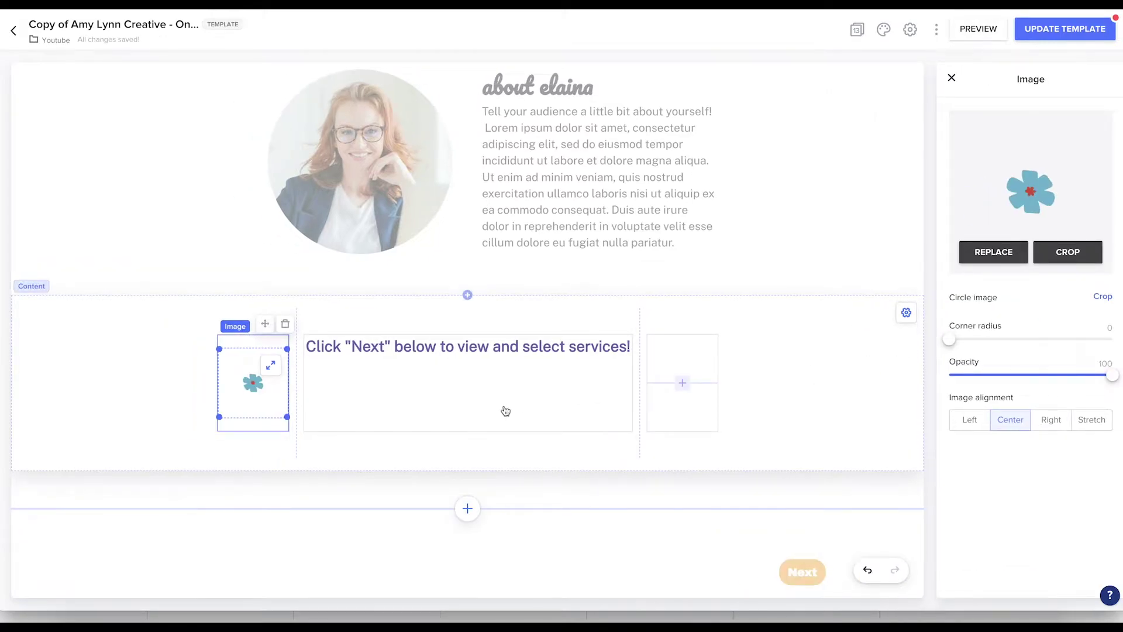
left_click(734, 373)
left_click(678, 405)
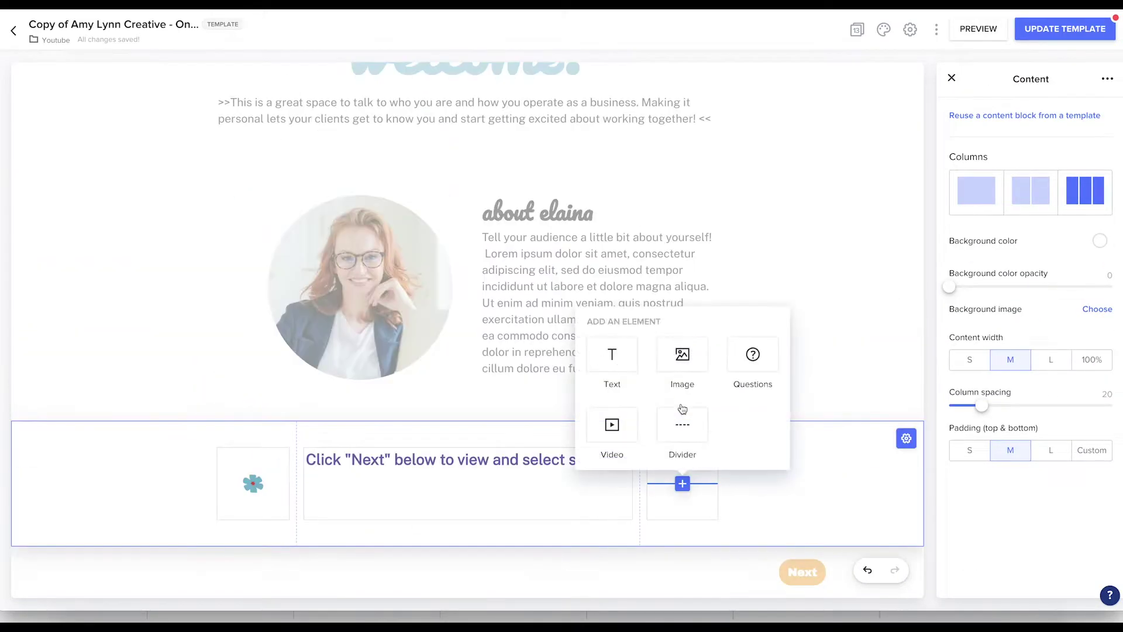
left_click(682, 357)
left_click(994, 347)
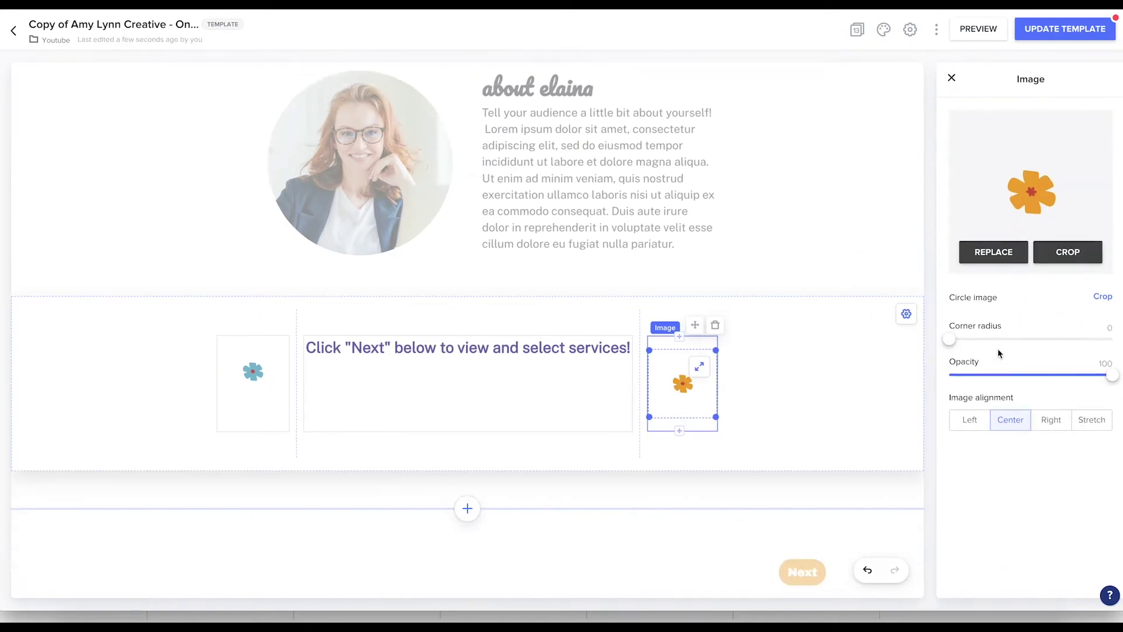
left_click(800, 405)
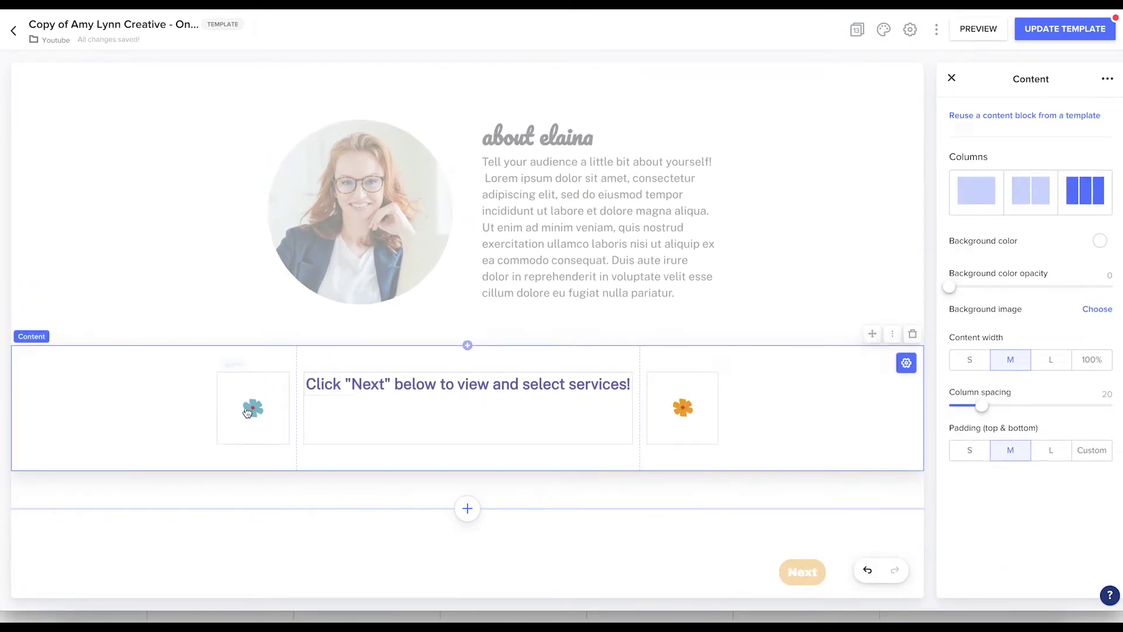
left_click(986, 40)
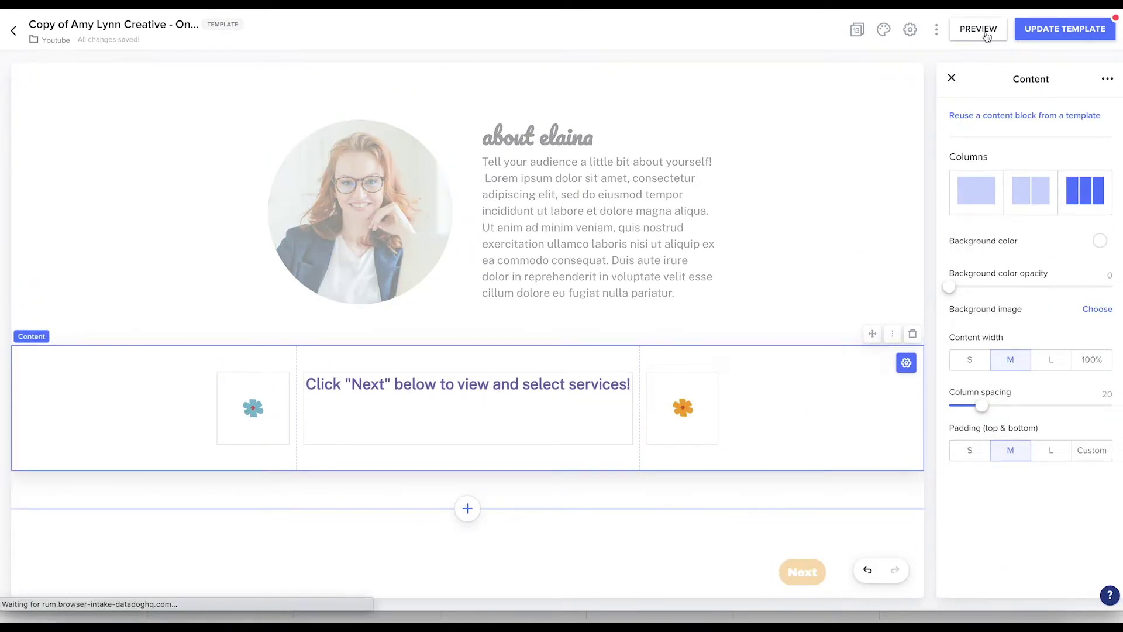
scroll(798, 484, "down", 3)
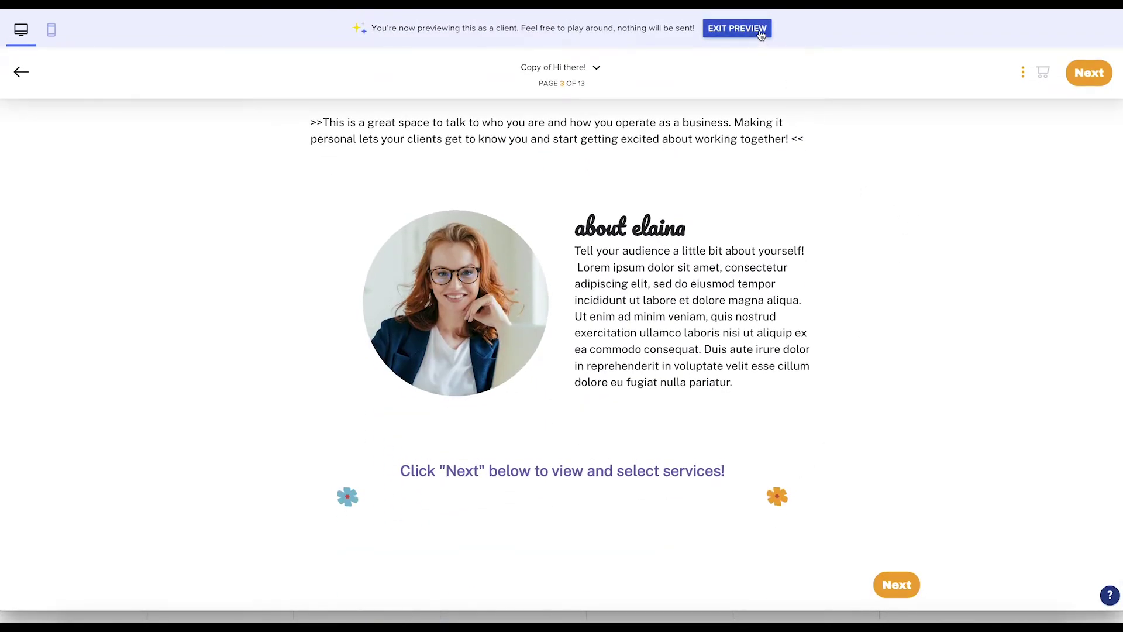
left_click(737, 28)
scroll(152, 409, "down", 5)
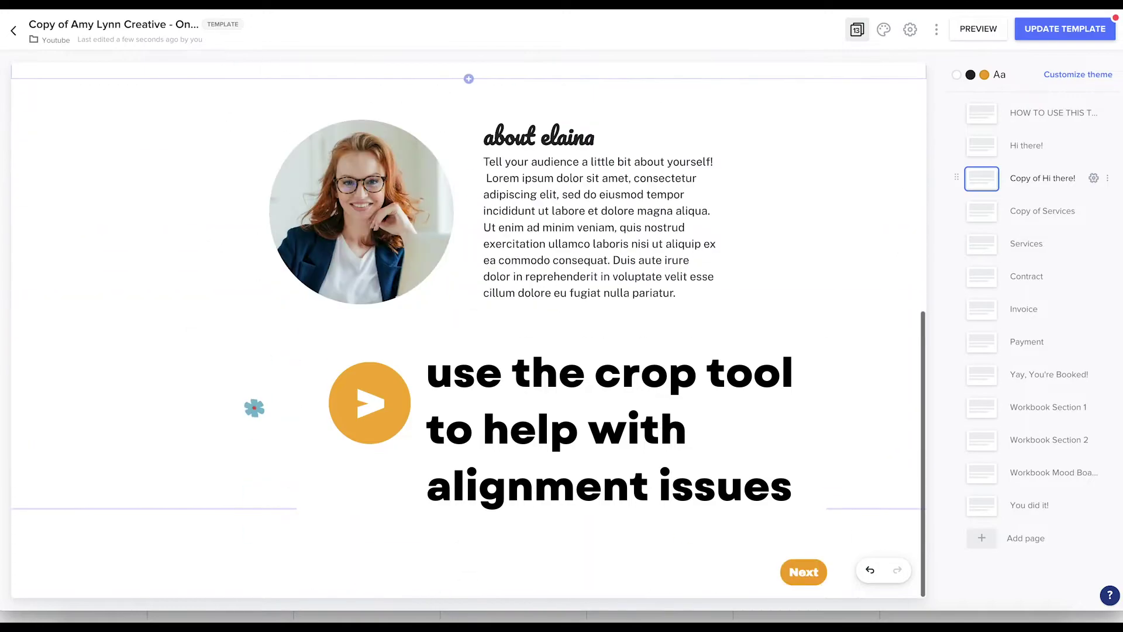
left_click(253, 412)
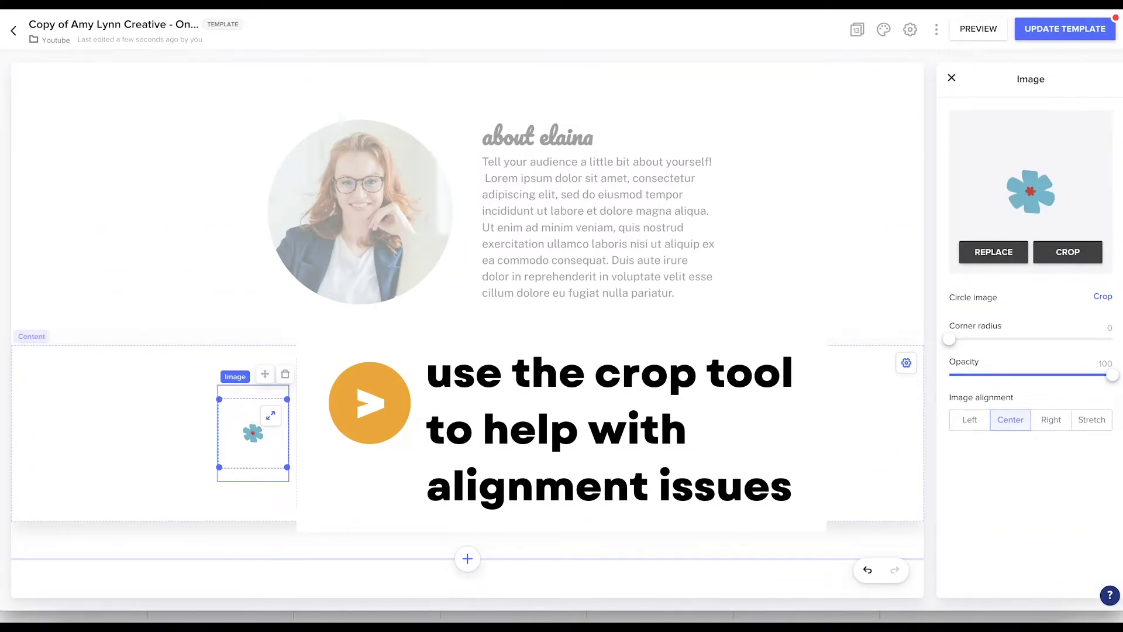
Step: Crop the teal flower to a 1:1 square centred on the flower
left_click(1076, 258)
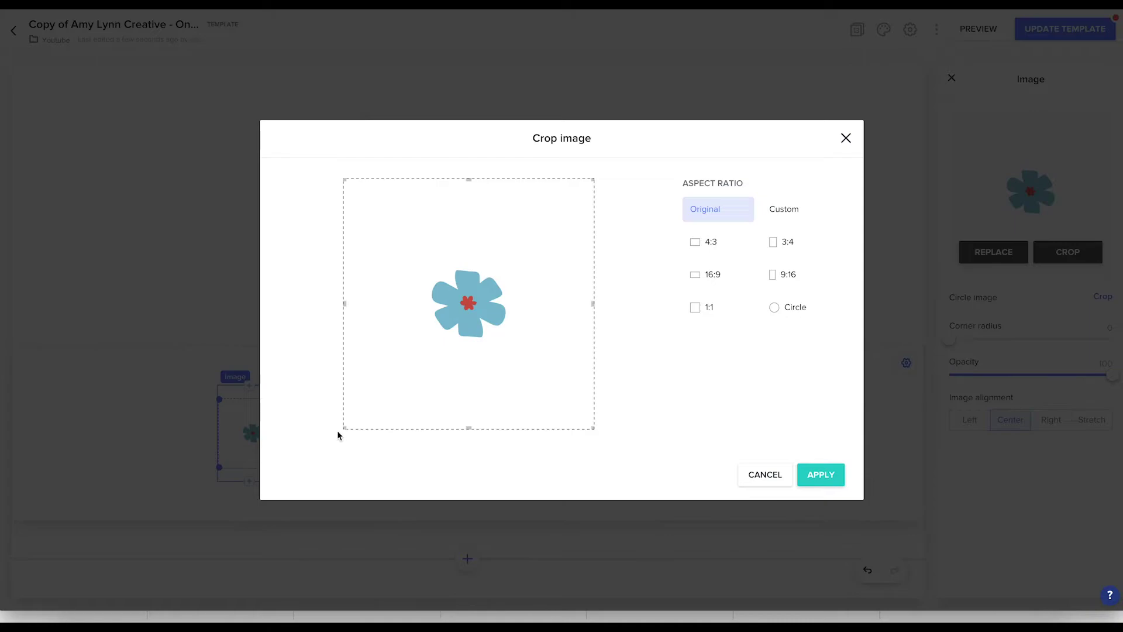
left_click_drag(343, 428, 423, 351)
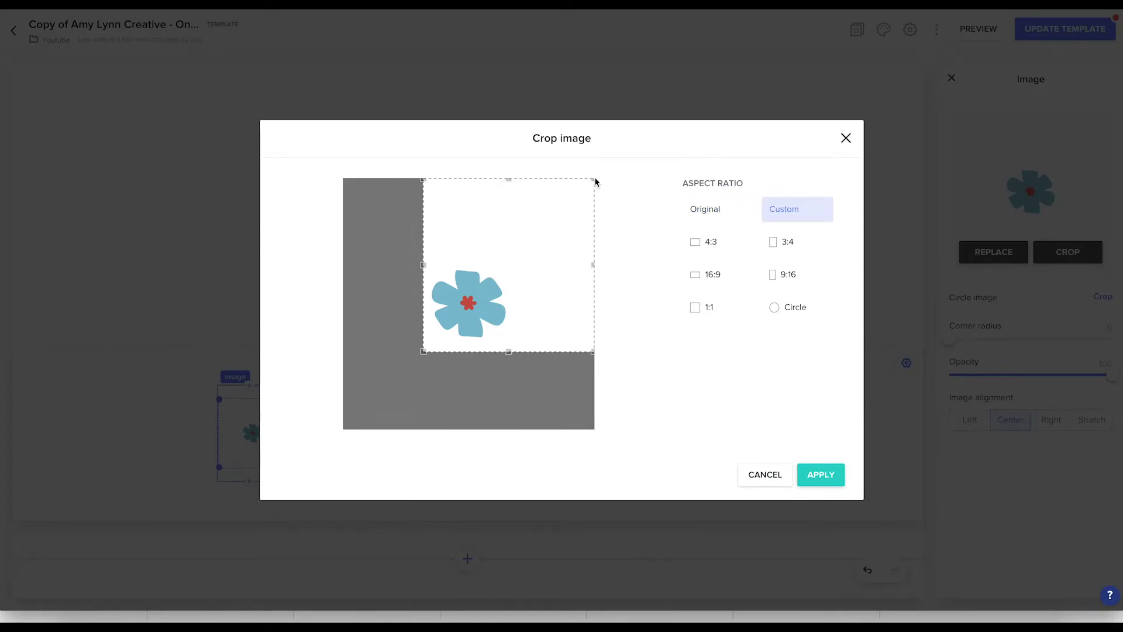
left_click_drag(595, 181, 515, 258)
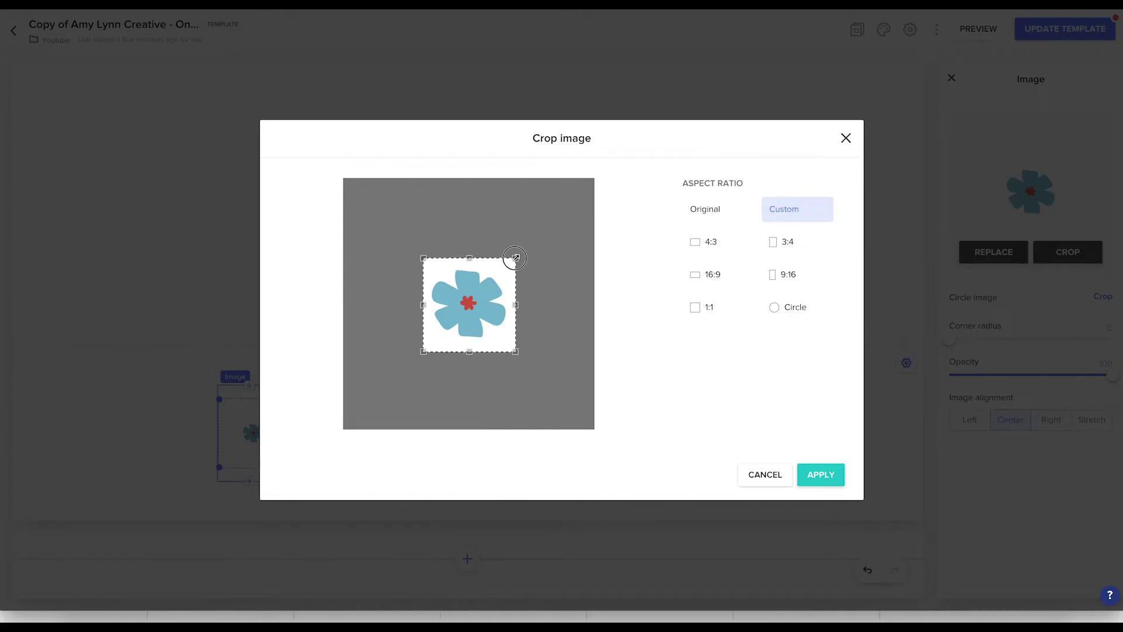
left_click(694, 308)
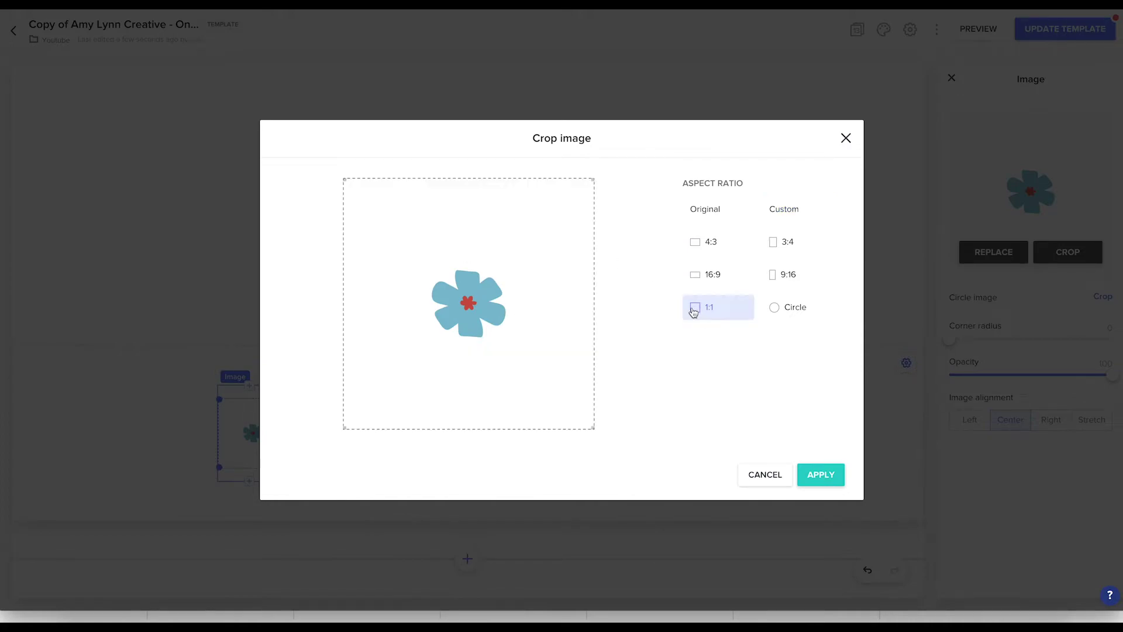
left_click_drag(593, 429, 438, 272)
left_click_drag(374, 229, 450, 305)
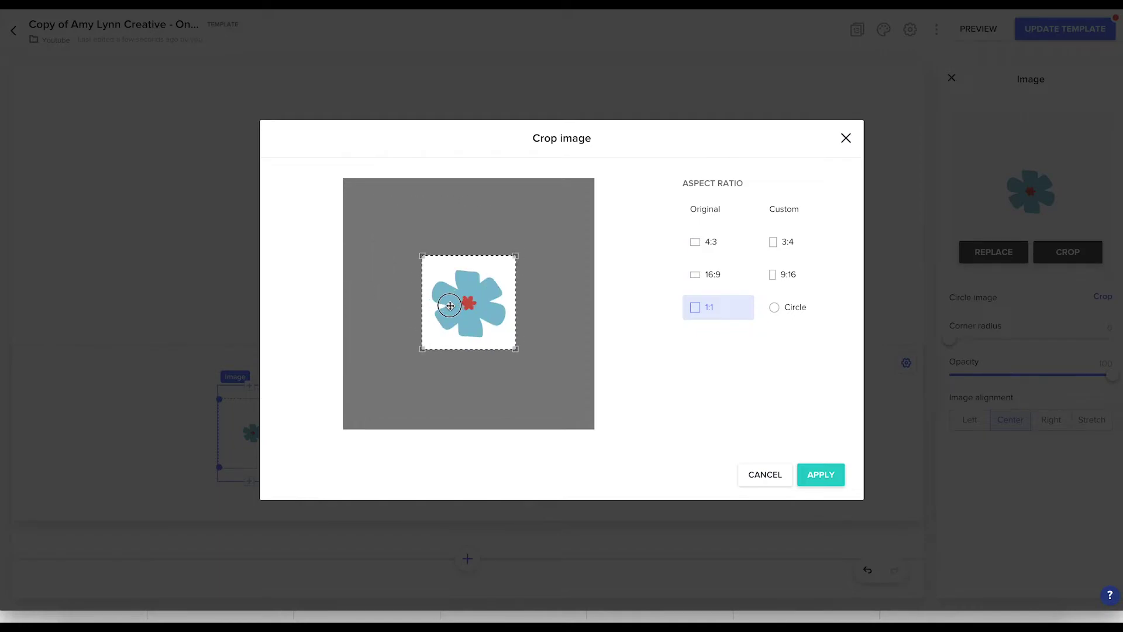
left_click(820, 473)
Step: Crop the orange flower to a tight 1:1 square around the flower
left_click(685, 417)
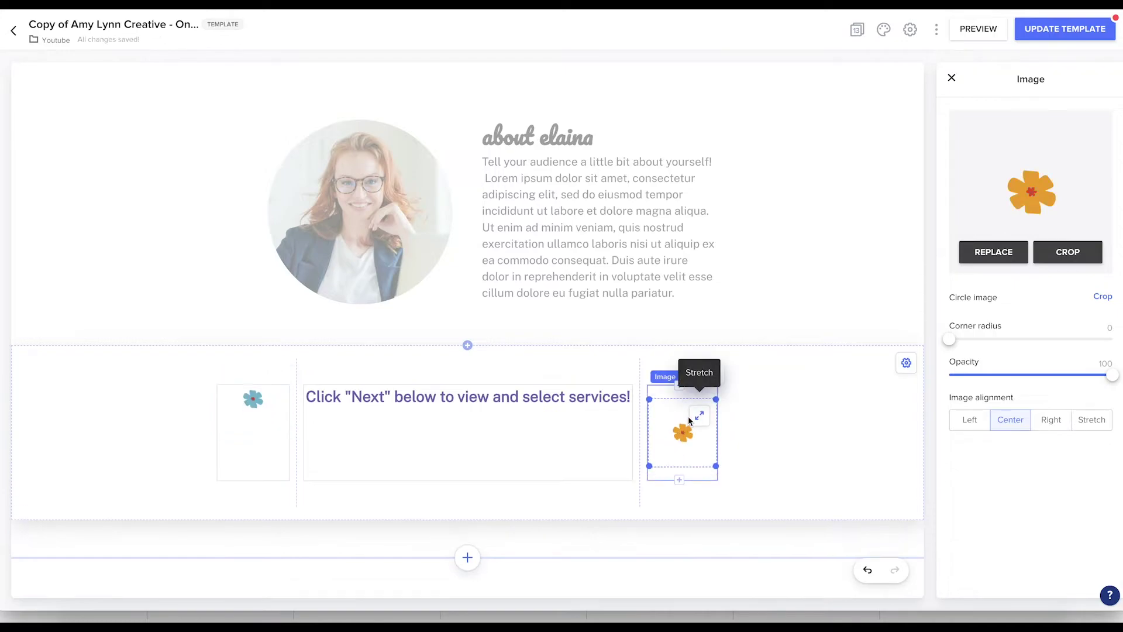
left_click(1064, 252)
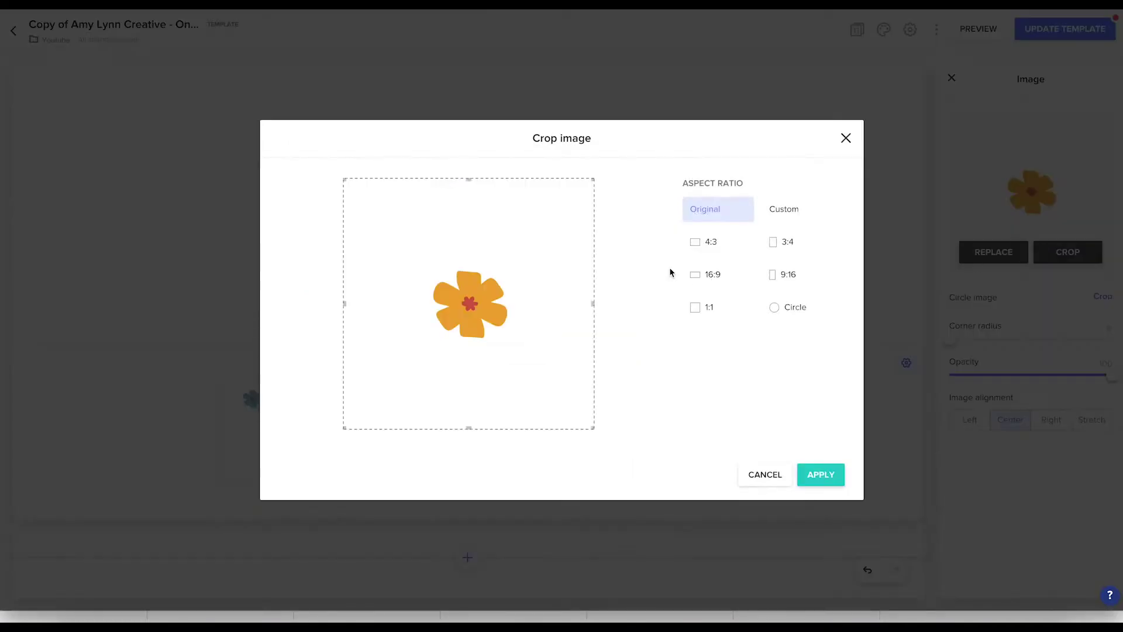
left_click(703, 307)
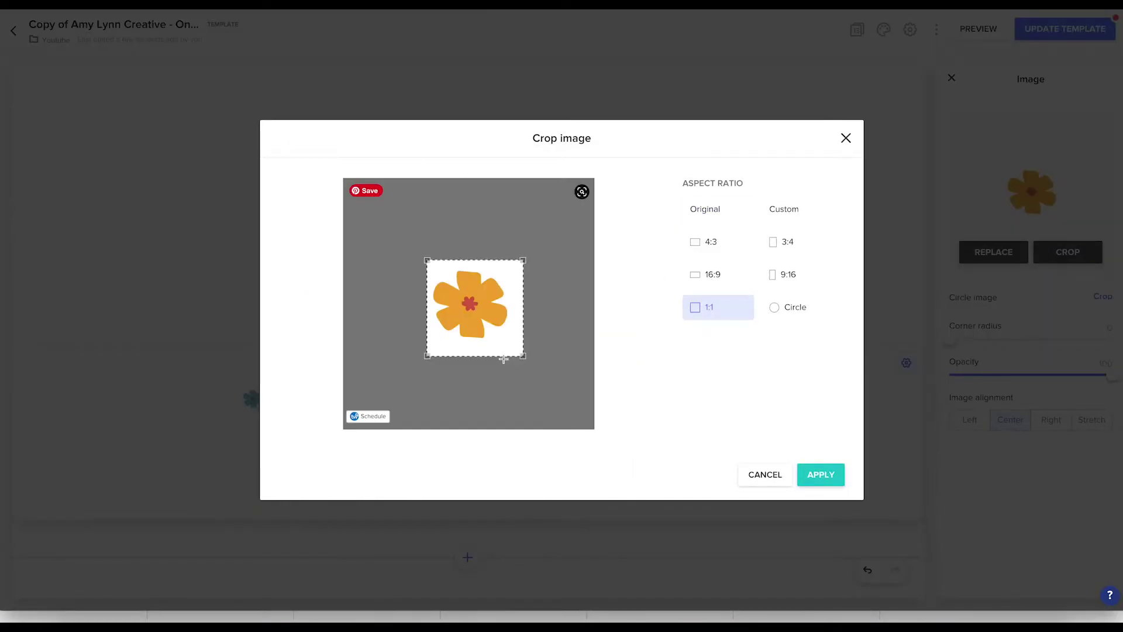
left_click_drag(518, 354, 491, 326)
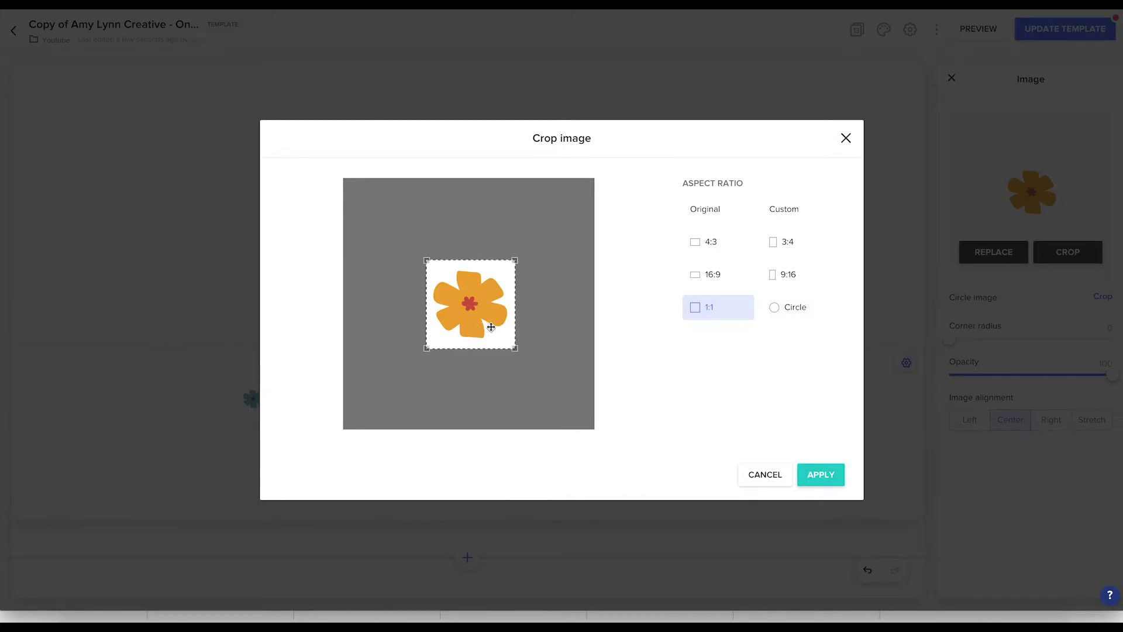
left_click(810, 482)
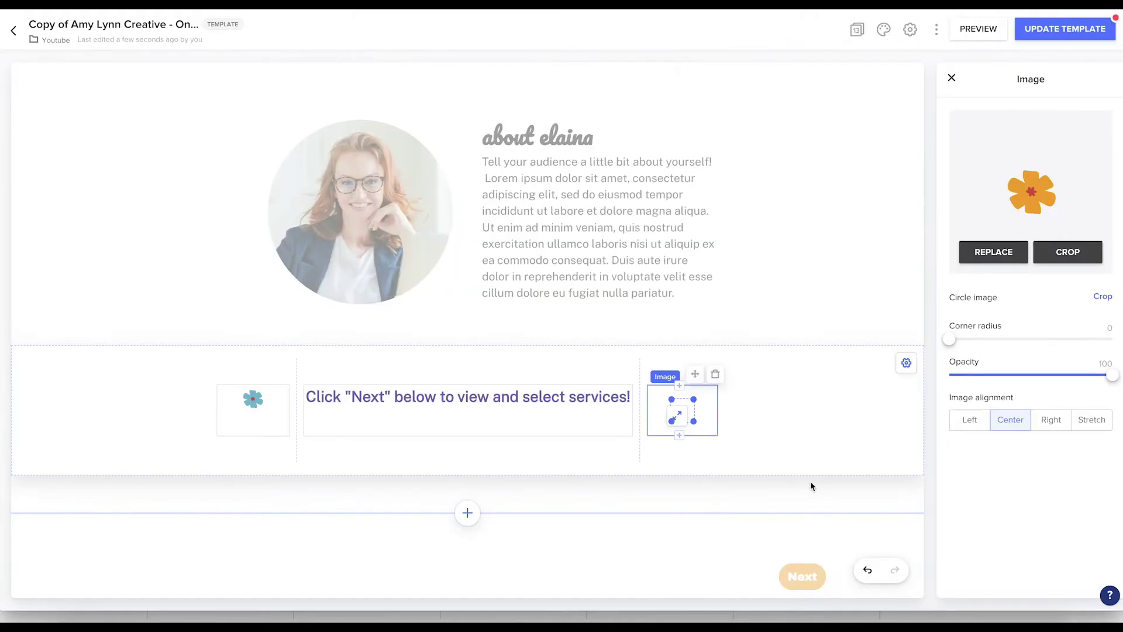
Step: Preview the services section as a client sees it, then return to editing
left_click(776, 413)
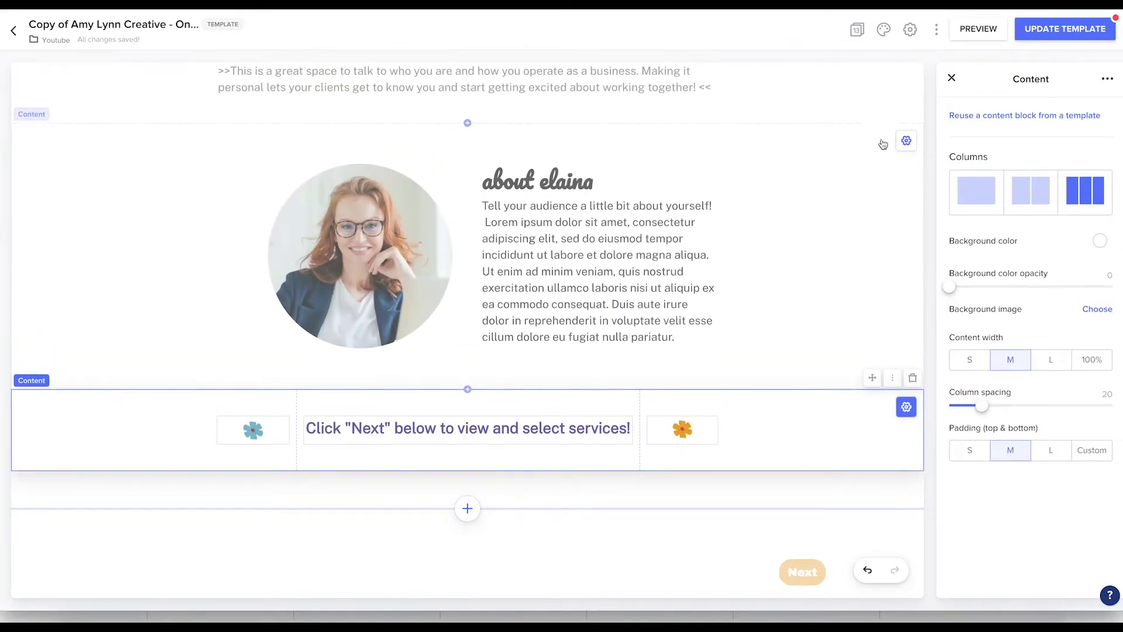
left_click(978, 29)
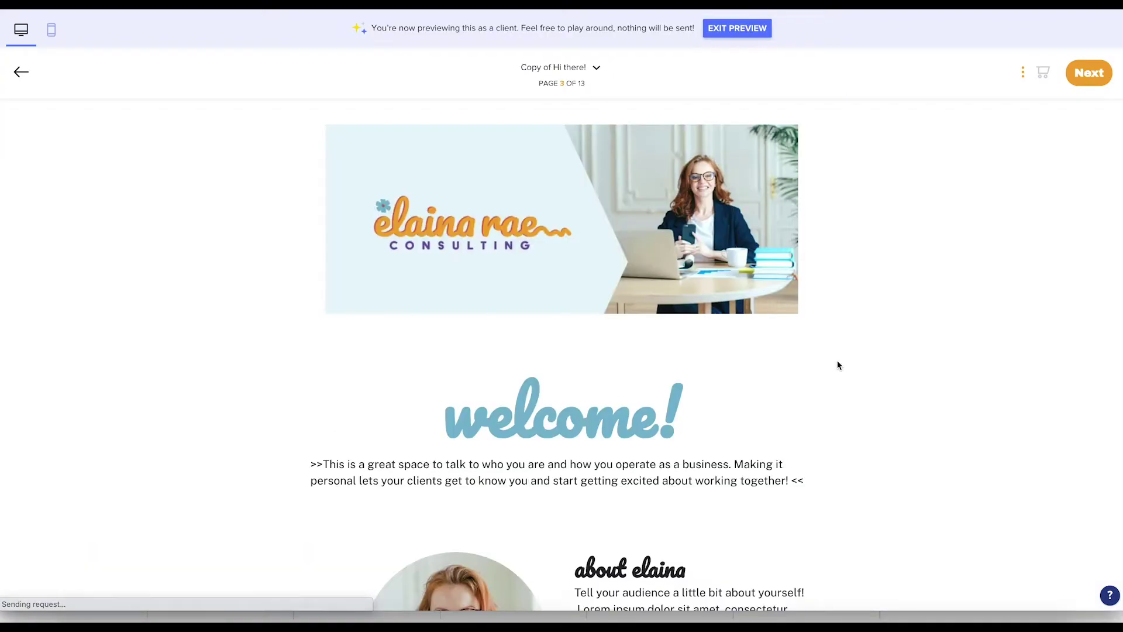
scroll(838, 365, "down", 5)
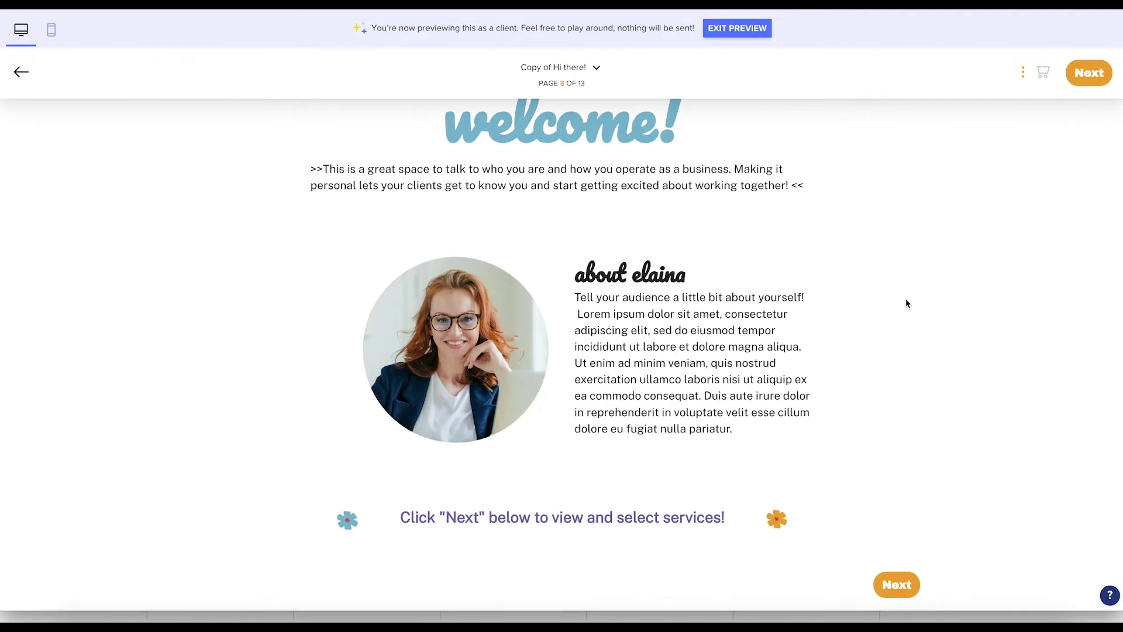
left_click(742, 30)
scroll(657, 212, "down", 7)
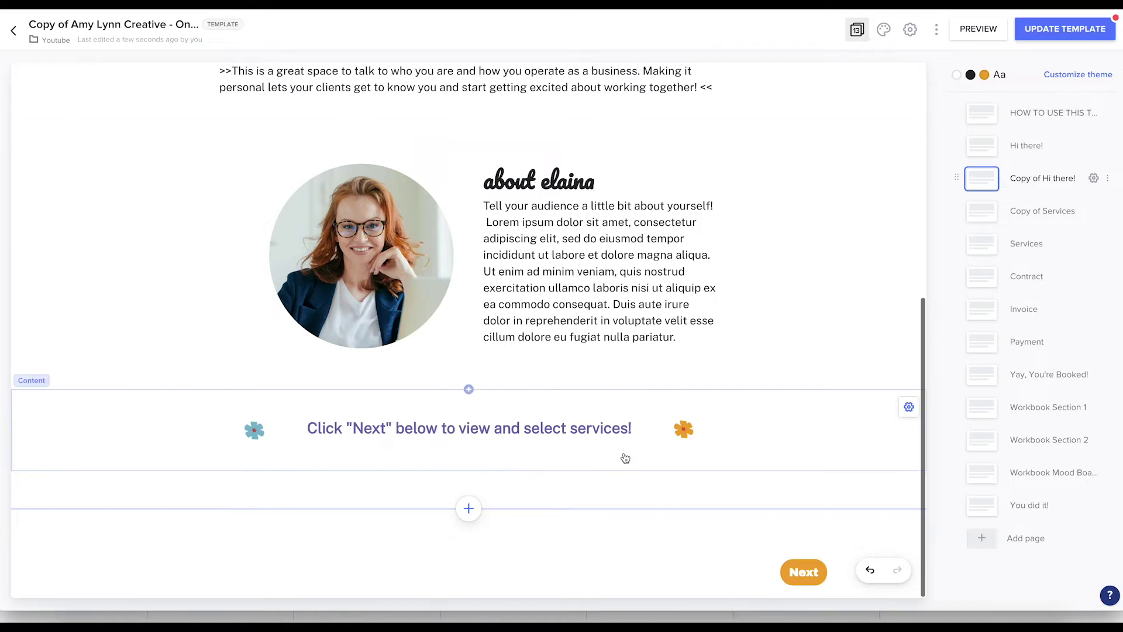
Step: Enlarge the teal flower image in the left column
left_click(680, 442)
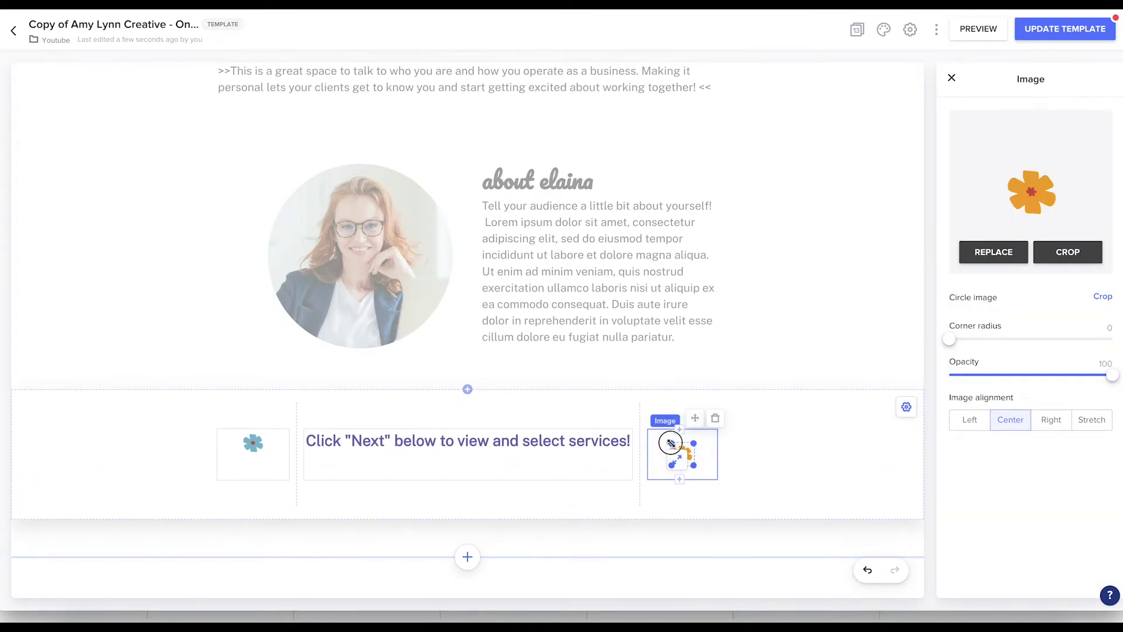
left_click(263, 453)
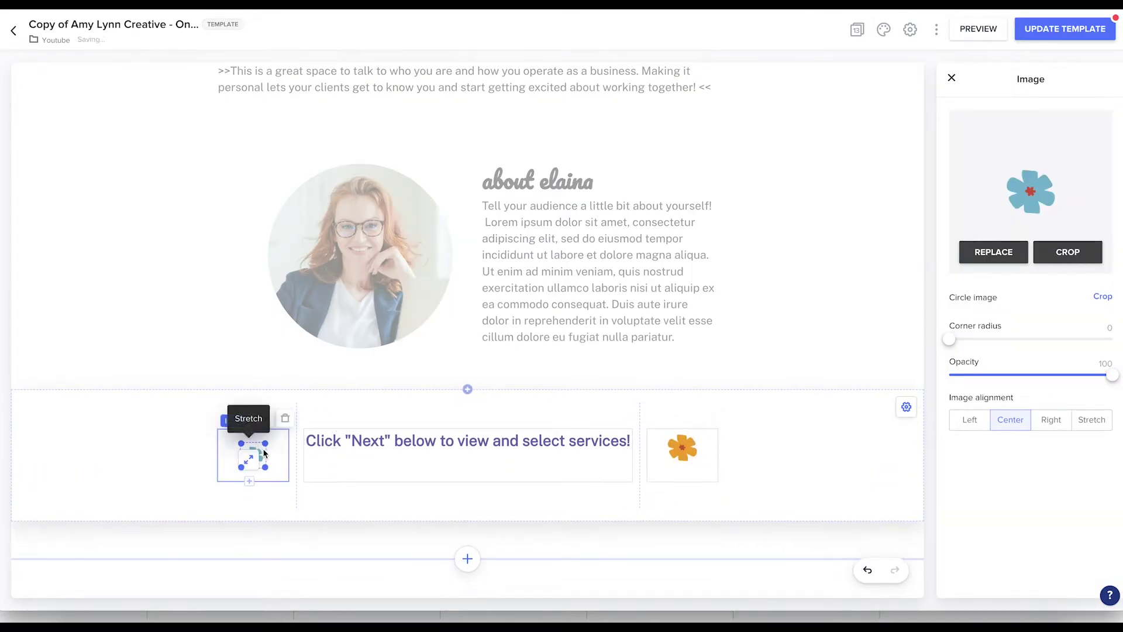
left_click_drag(265, 467, 278, 478)
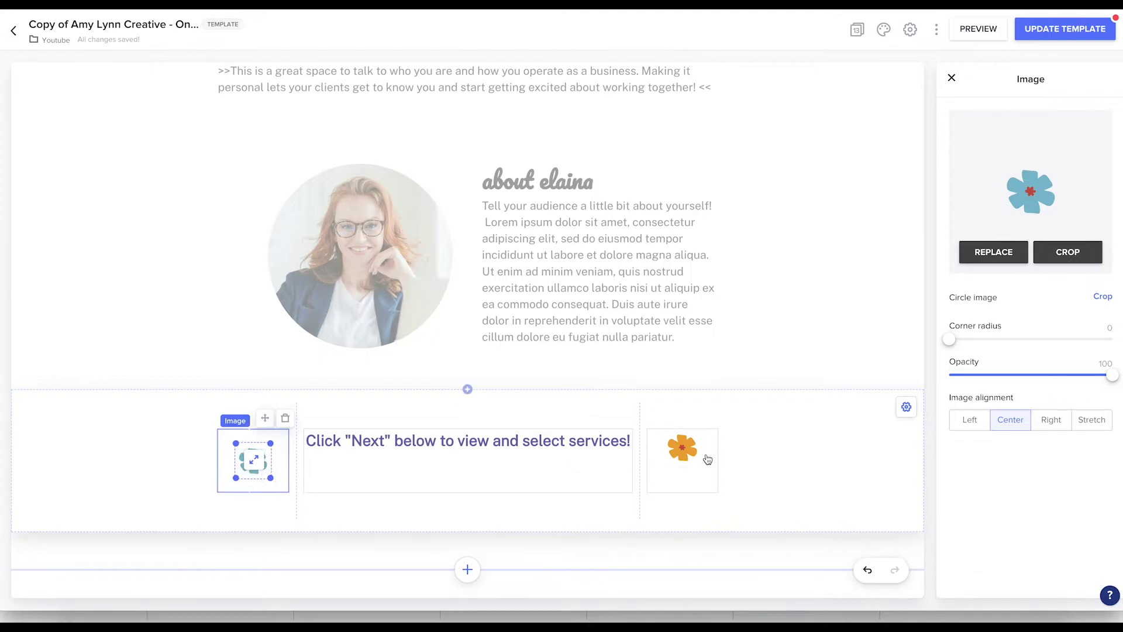
left_click(809, 444)
left_click(681, 464)
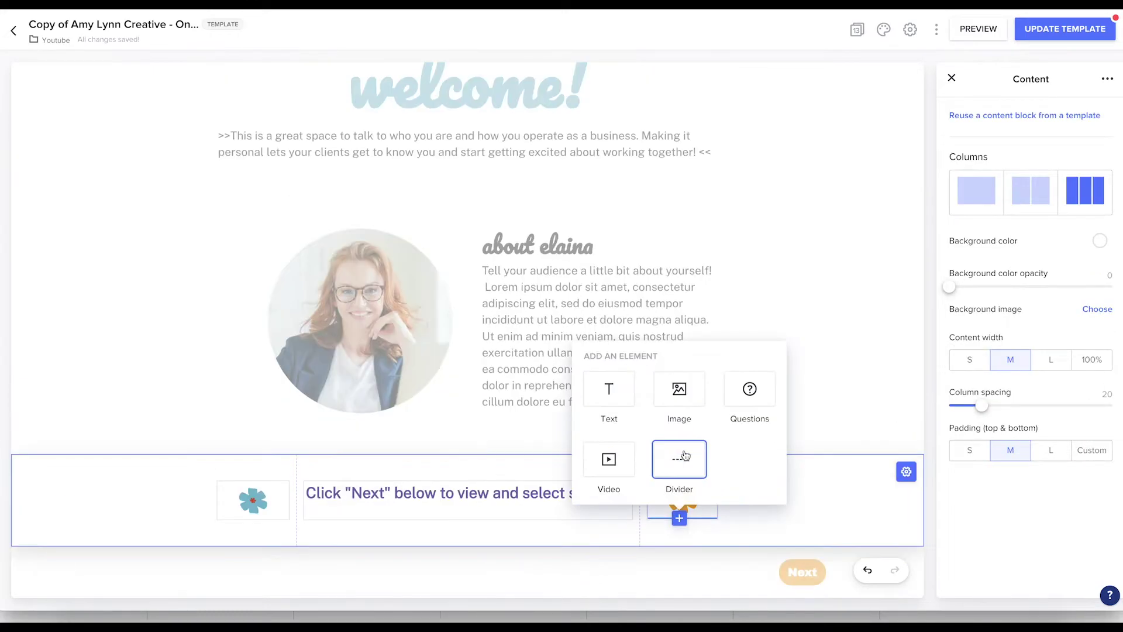
left_click(827, 476)
Step: Align the orange flower left and the teal flower right, then preview the page
left_click(707, 436)
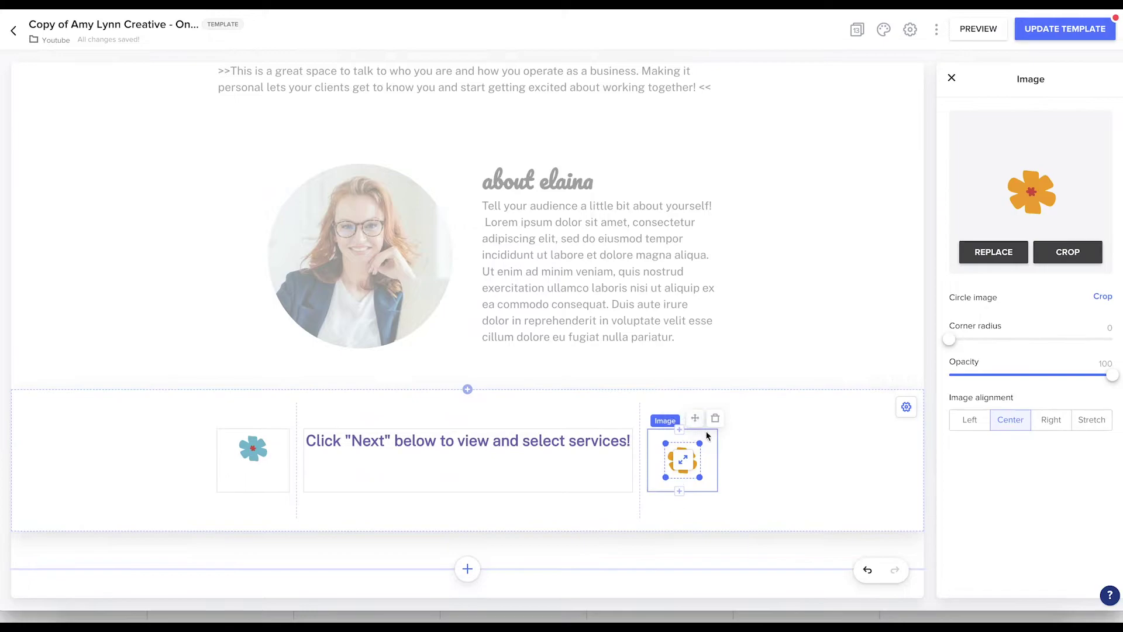
left_click(985, 422)
left_click(254, 458)
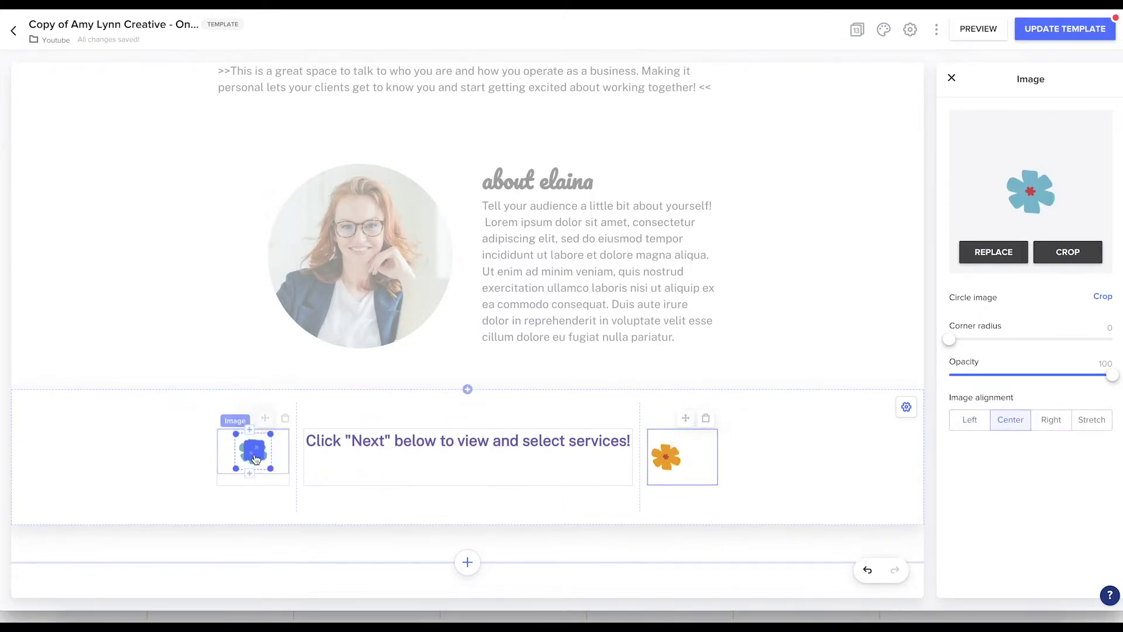
left_click(1051, 420)
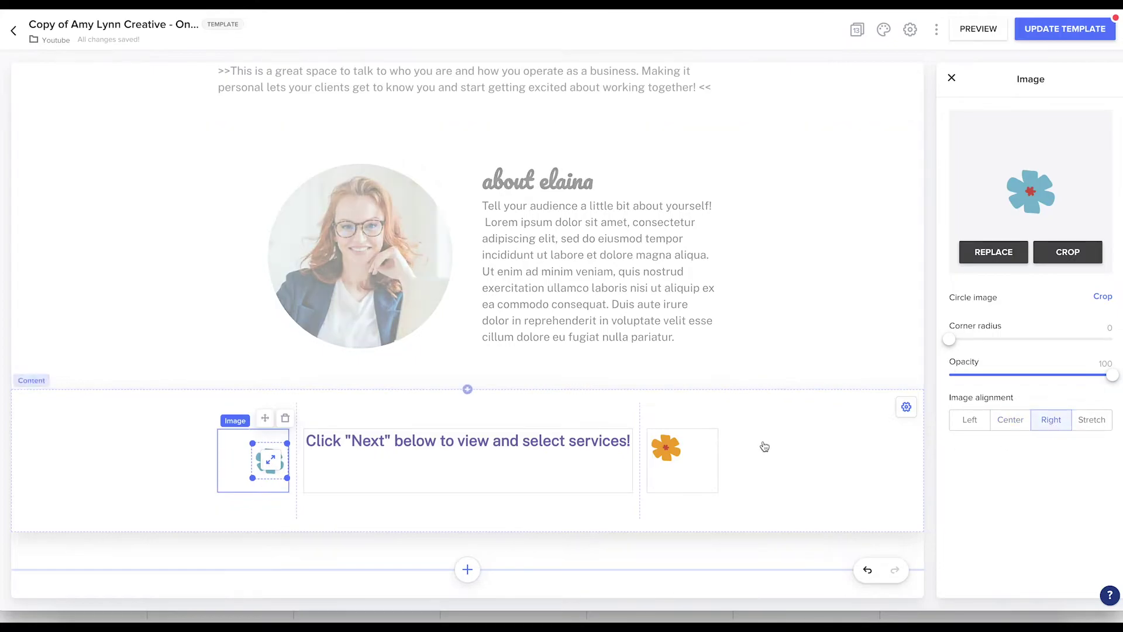
left_click(978, 28)
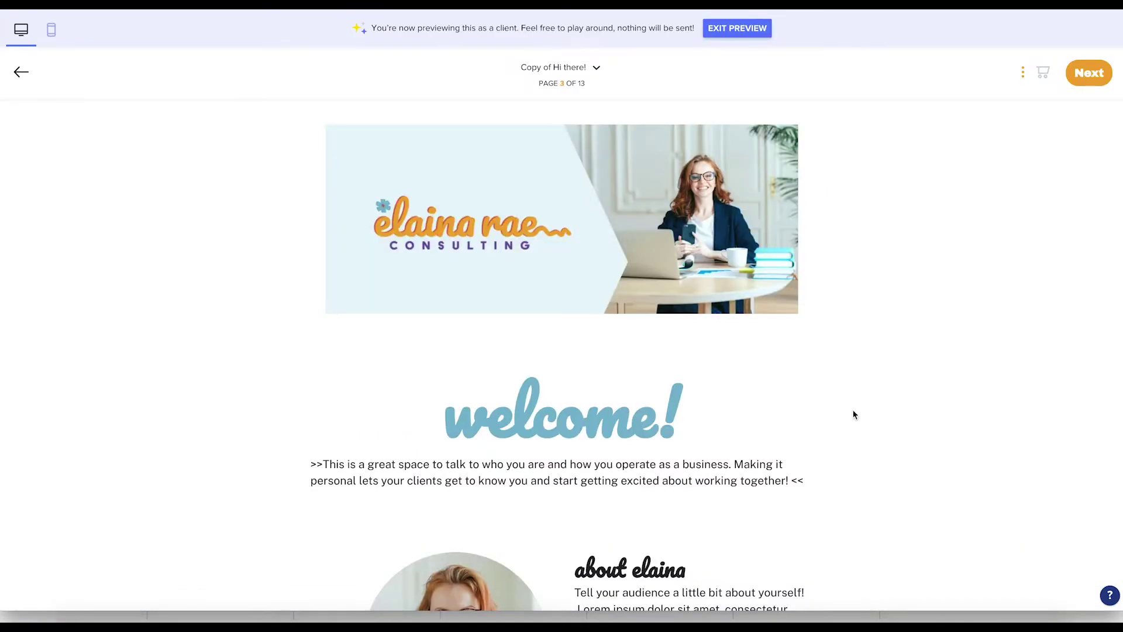
scroll(723, 405, "down", 2)
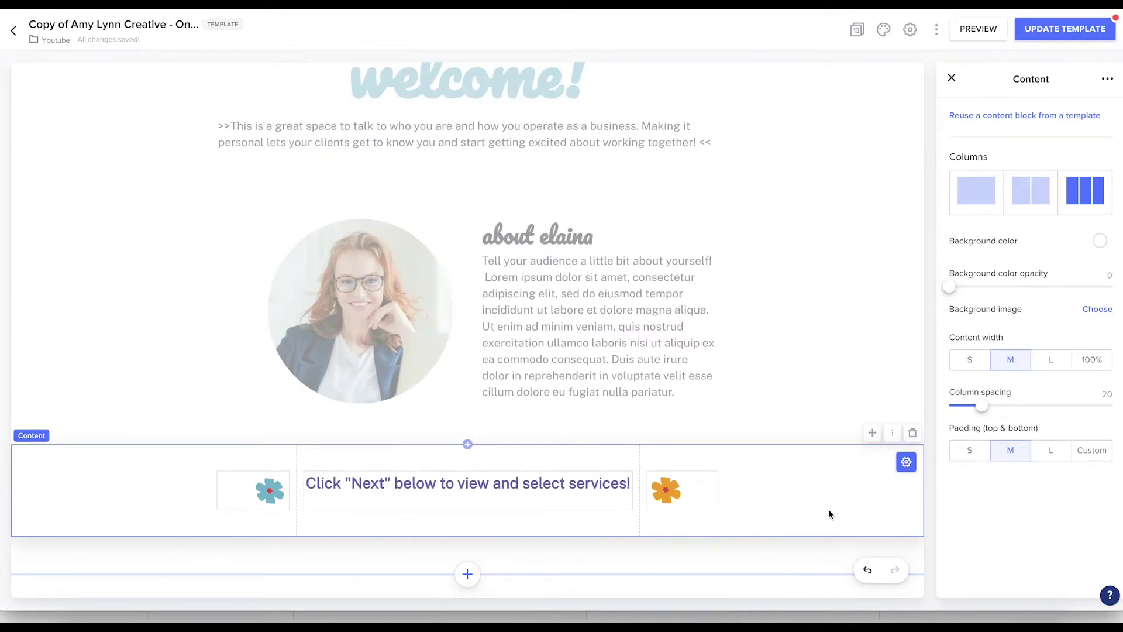
Step: Add a height-10 divider above the Click "Next" text and check it in the client preview
left_click(468, 476)
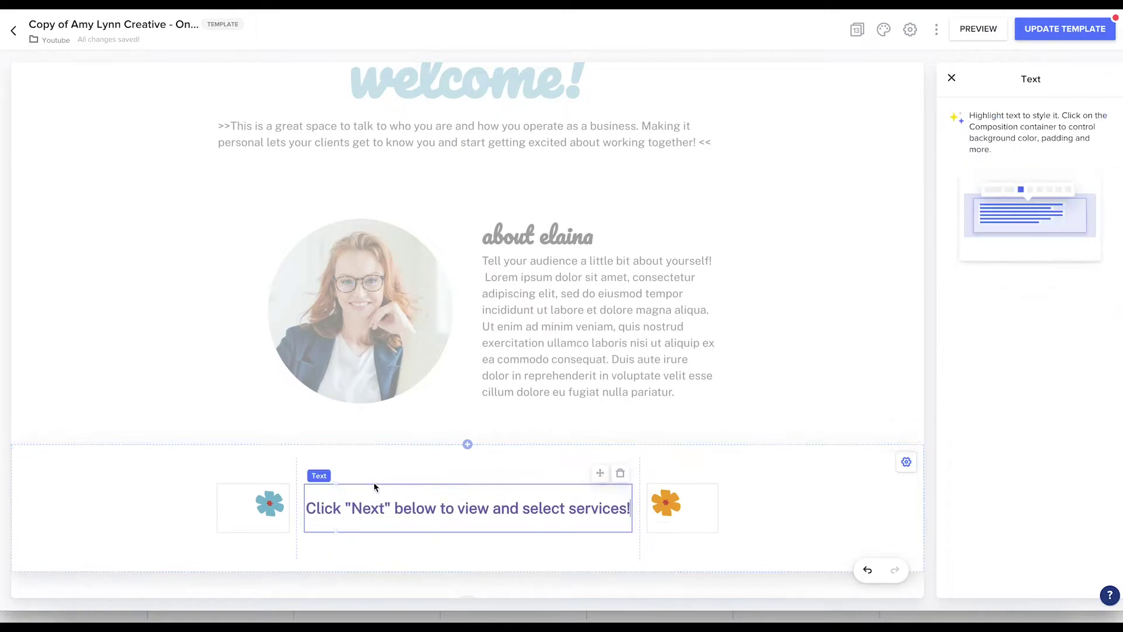
left_click(365, 546)
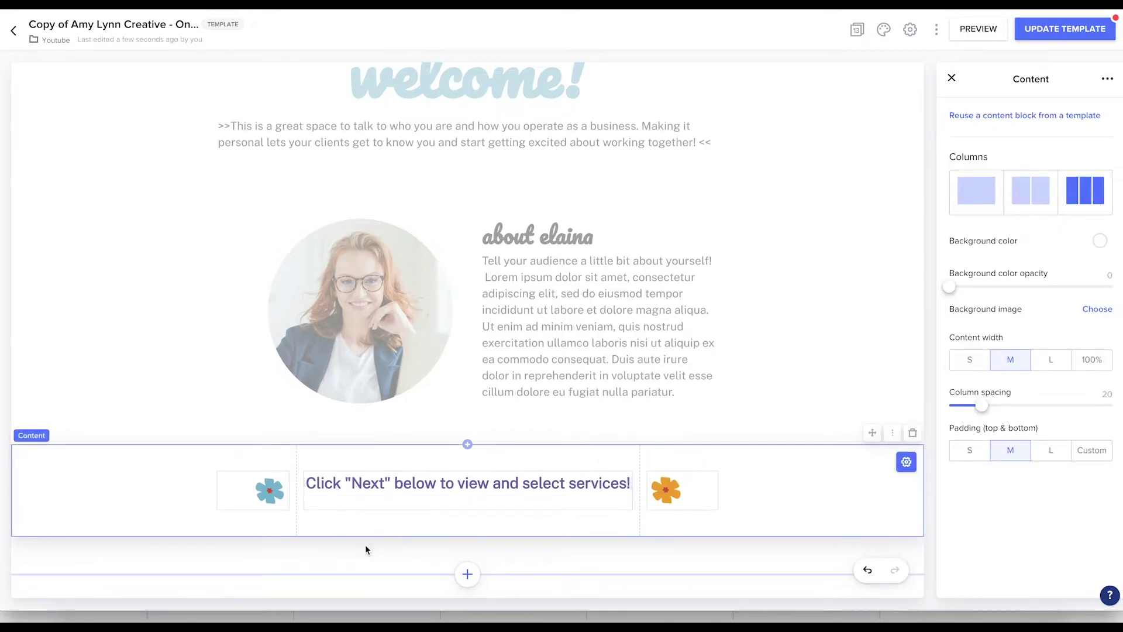
left_click(363, 498)
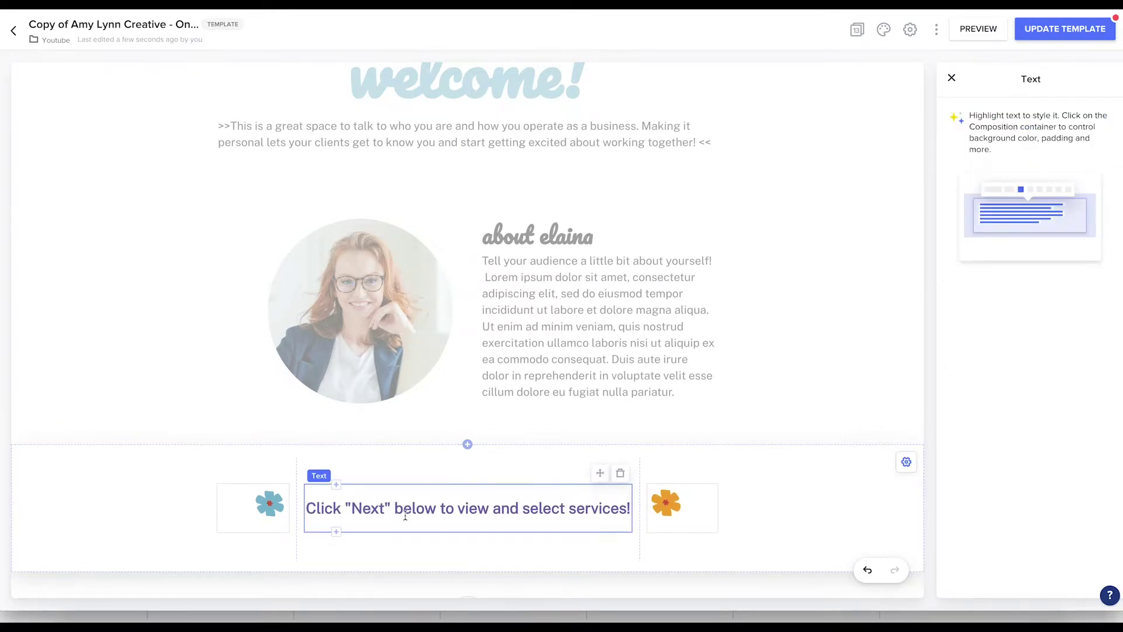
left_click(694, 510)
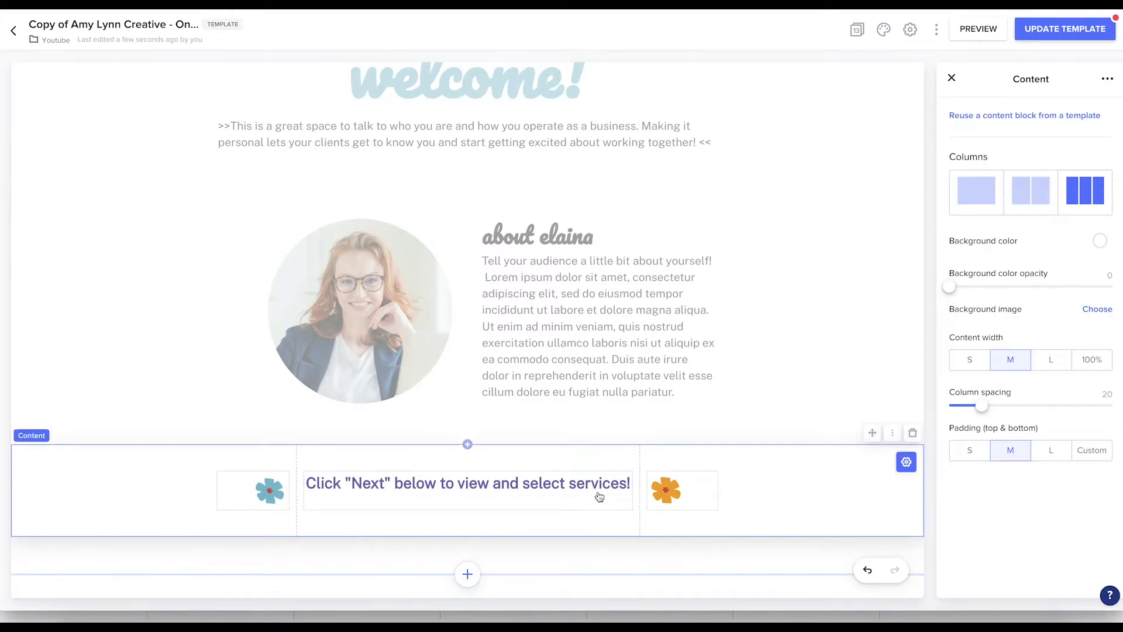
left_click(598, 493)
left_click(452, 546)
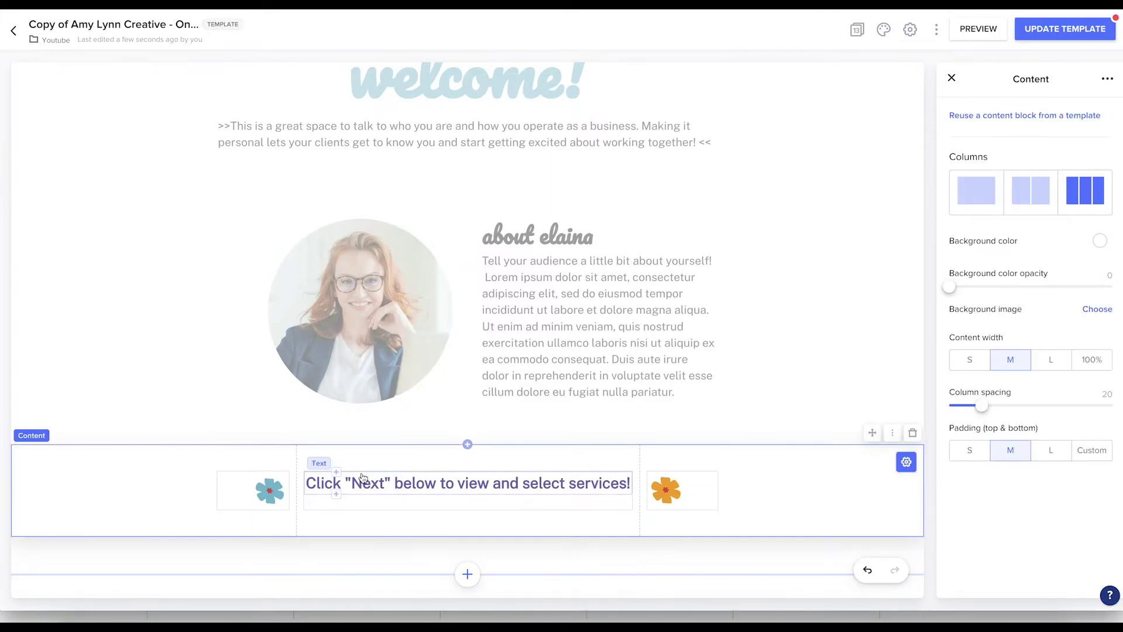
left_click(337, 477)
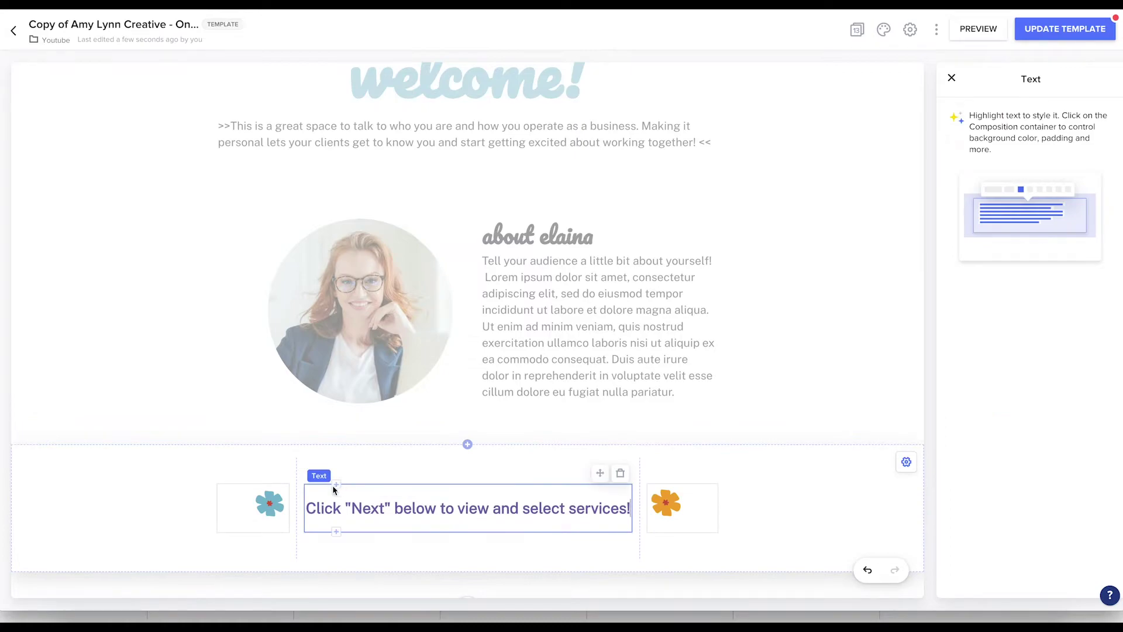
left_click(336, 485)
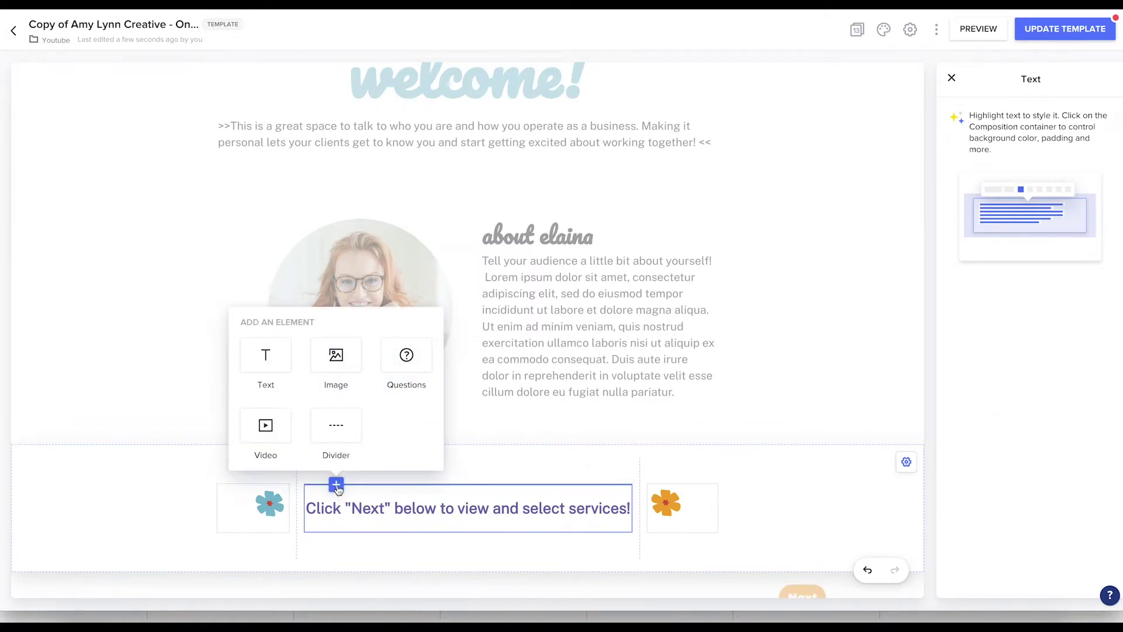
left_click(336, 427)
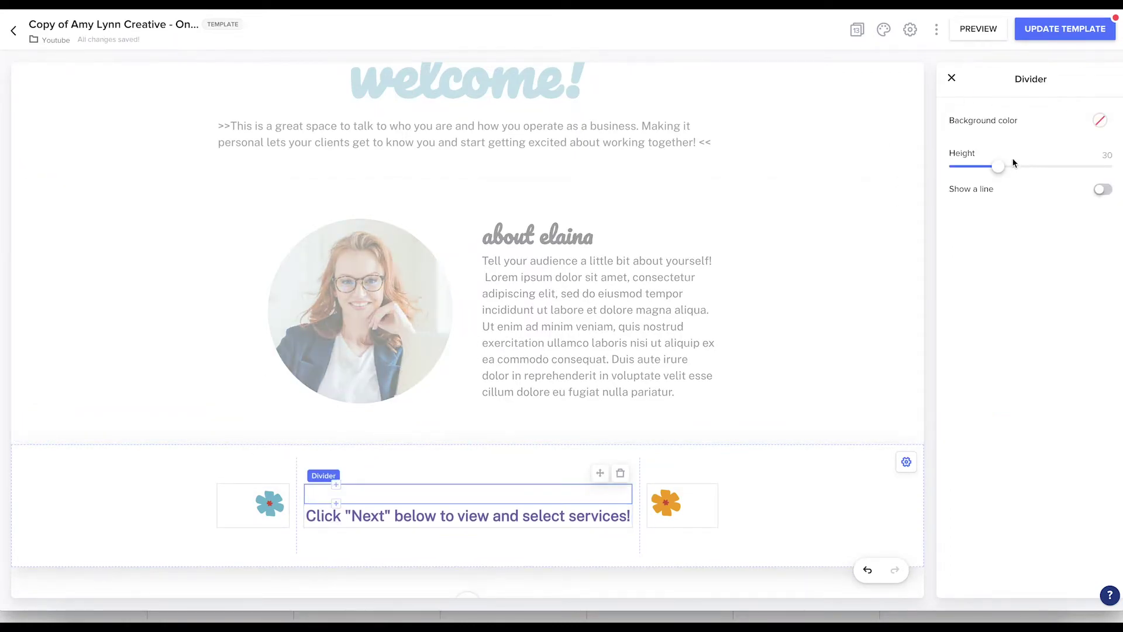
left_click_drag(998, 167, 968, 167)
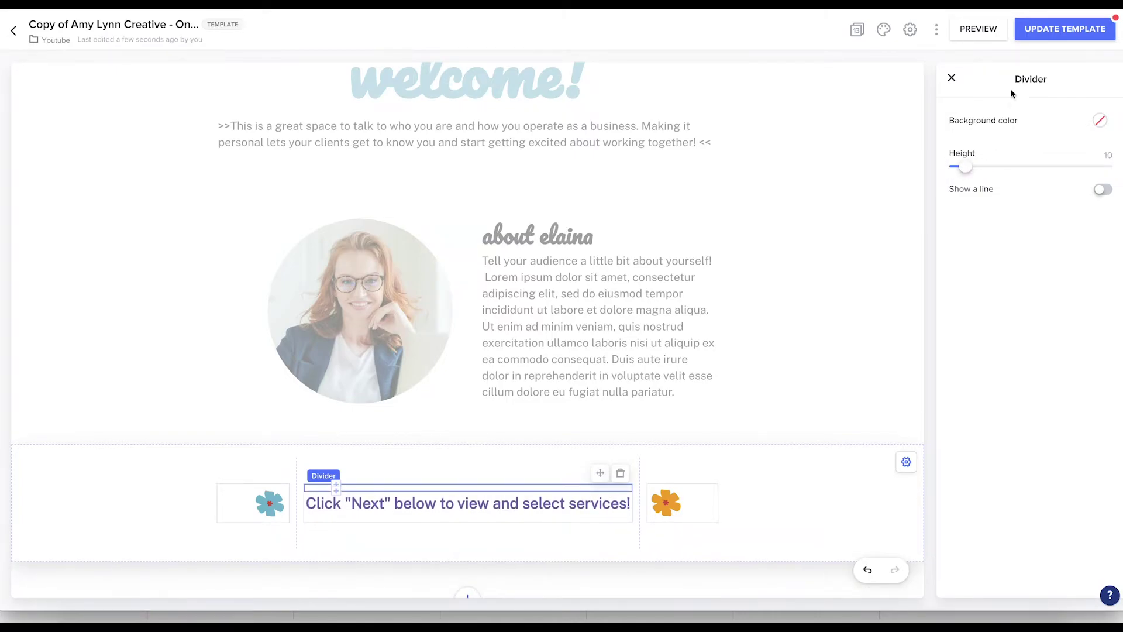
left_click(977, 30)
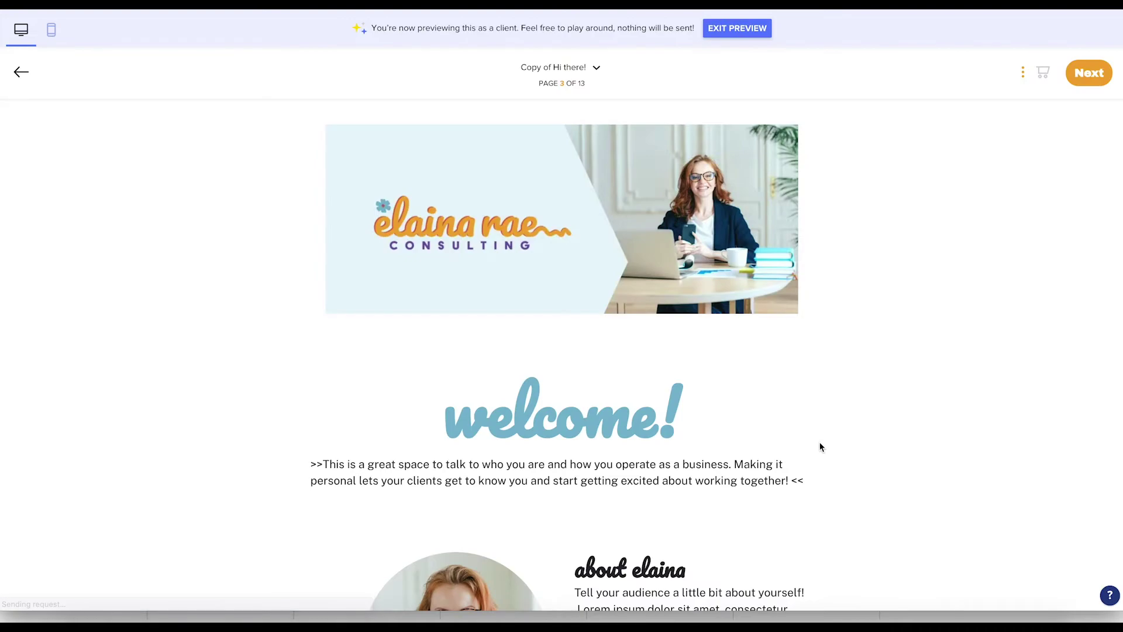
scroll(820, 446, "down", 5)
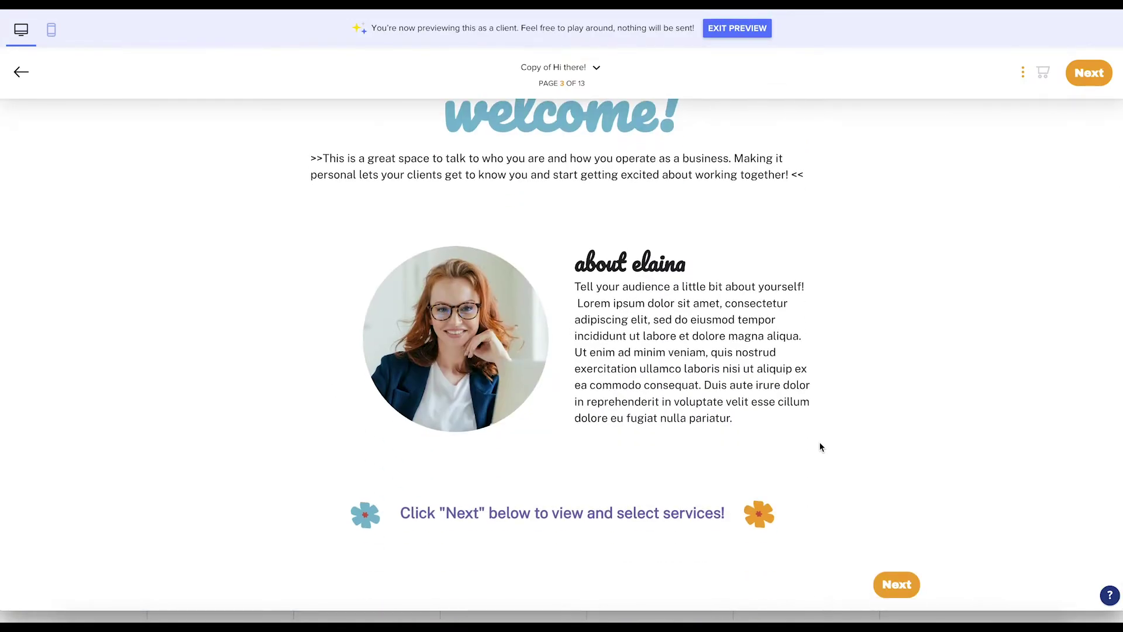
Step: Back in the editor, crop the about photo to a 1:1 square over the woman
key("Escape")
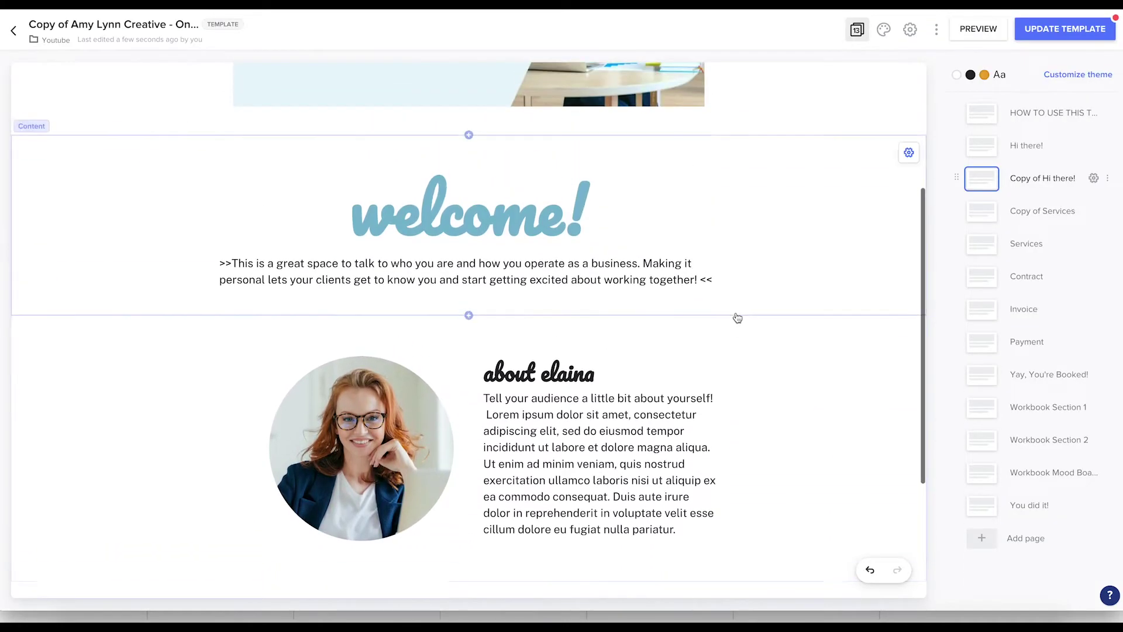
scroll(737, 318, "down", 1)
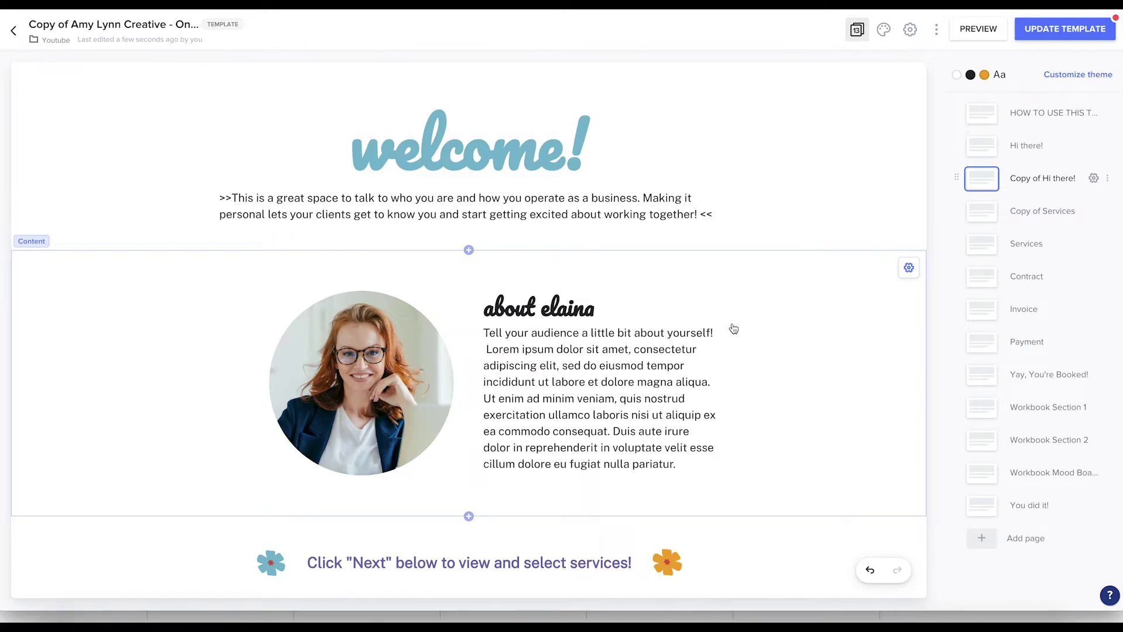
left_click(407, 392)
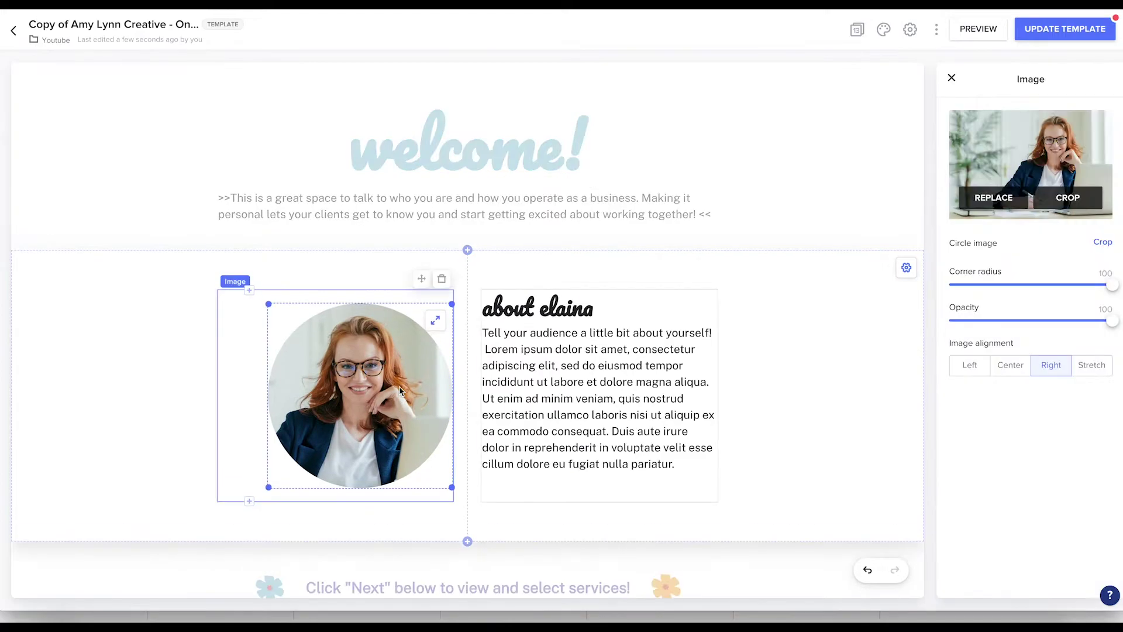
left_click(1057, 199)
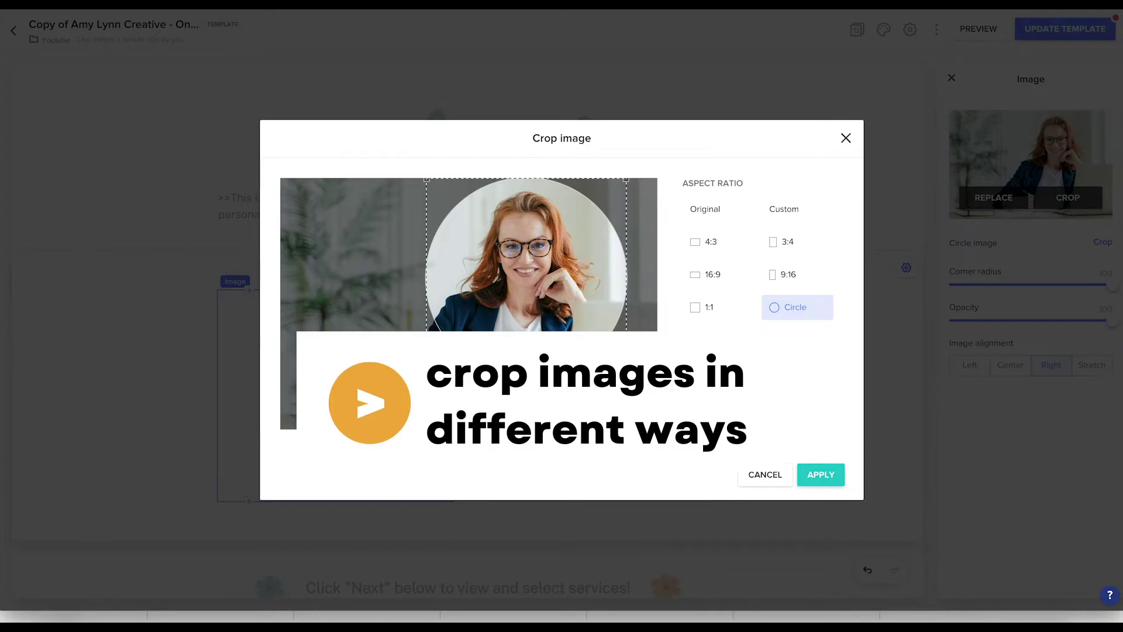
left_click_drag(426, 179, 375, 179)
left_click(696, 307)
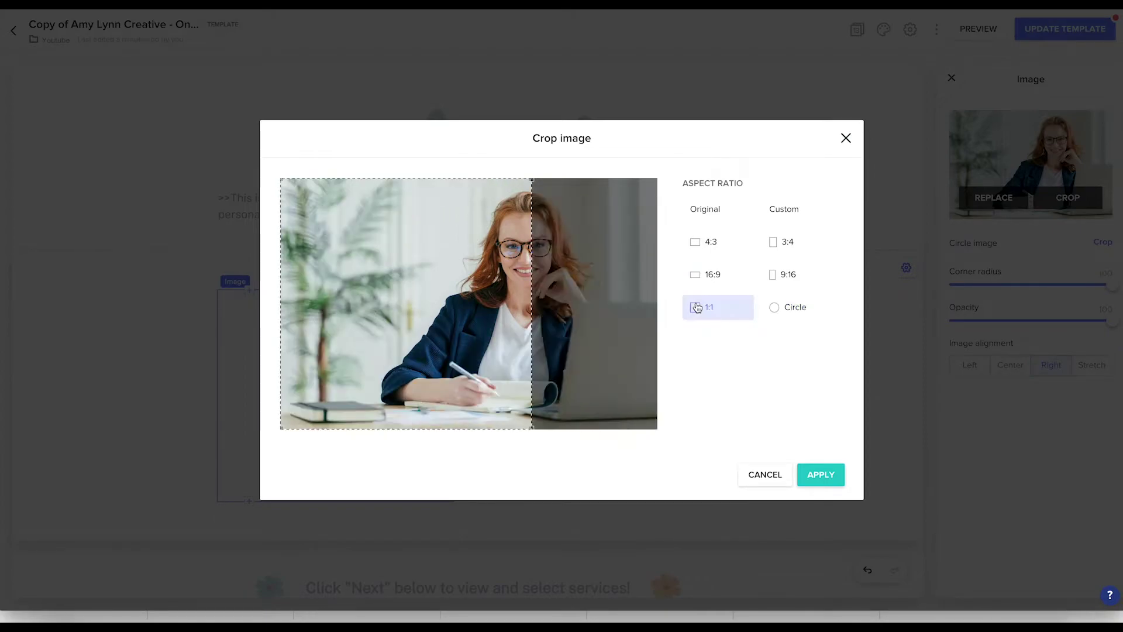
left_click_drag(477, 333, 577, 331)
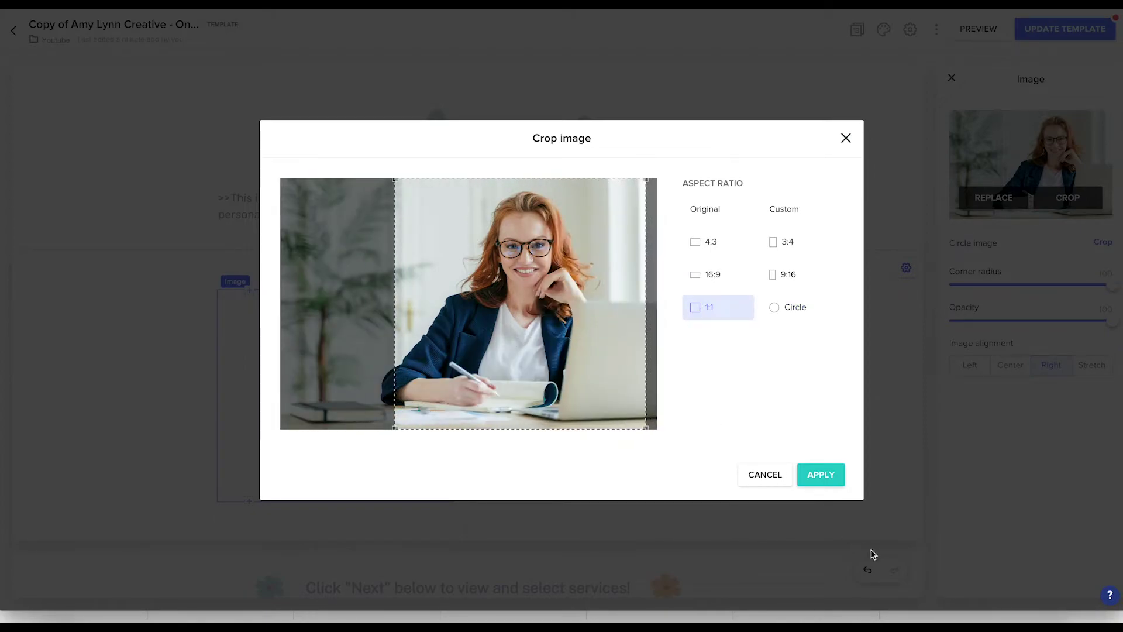
left_click(821, 474)
Step: Try a circular crop, then re-crop the about photo to a 1:1 square centred on the woman
left_click(440, 280)
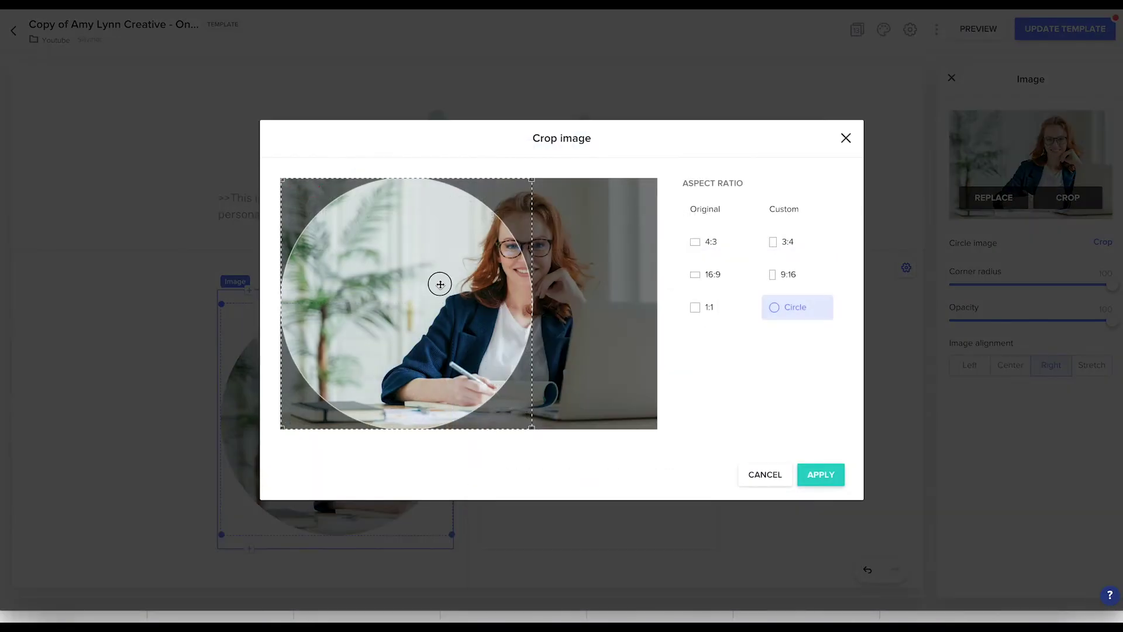
left_click_drag(440, 284, 553, 261)
left_click(778, 310)
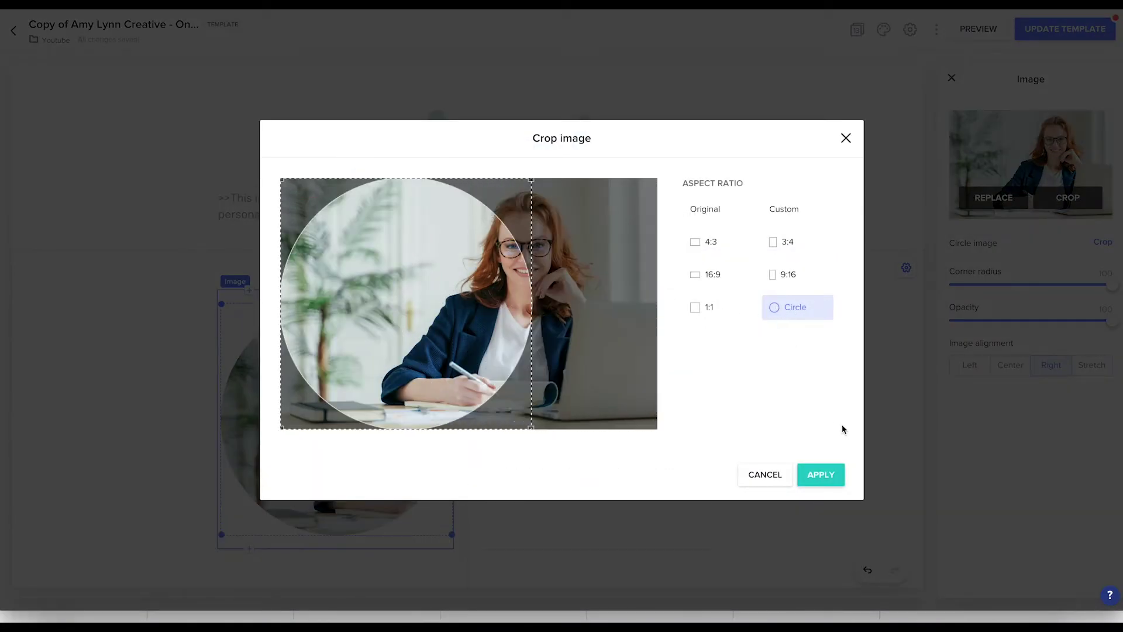
left_click(820, 475)
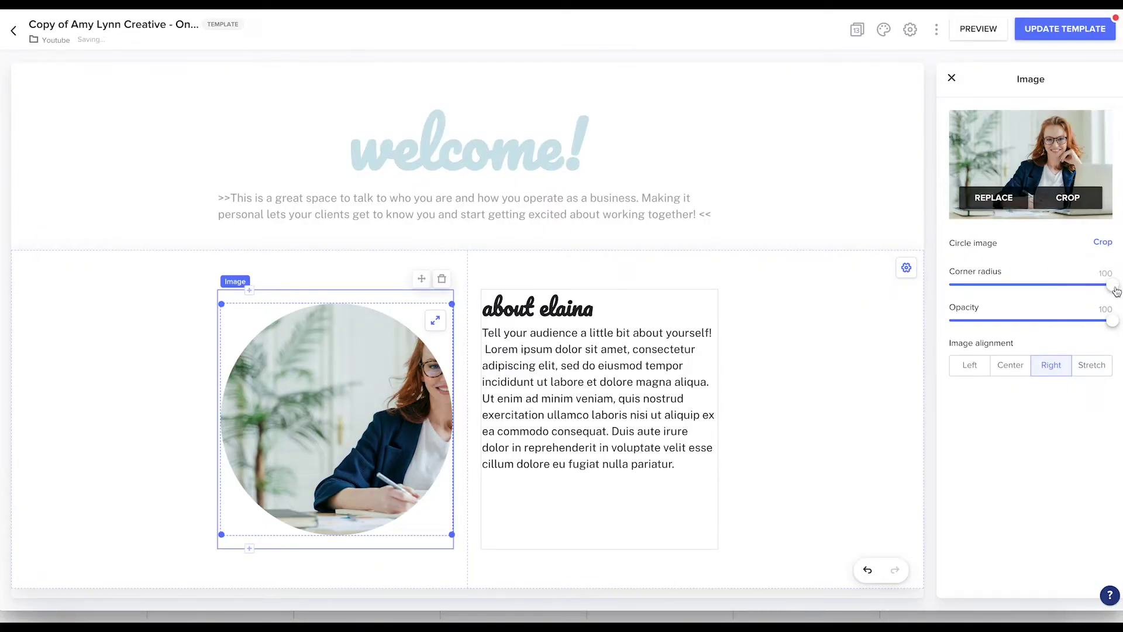
left_click(1057, 205)
left_click(695, 308)
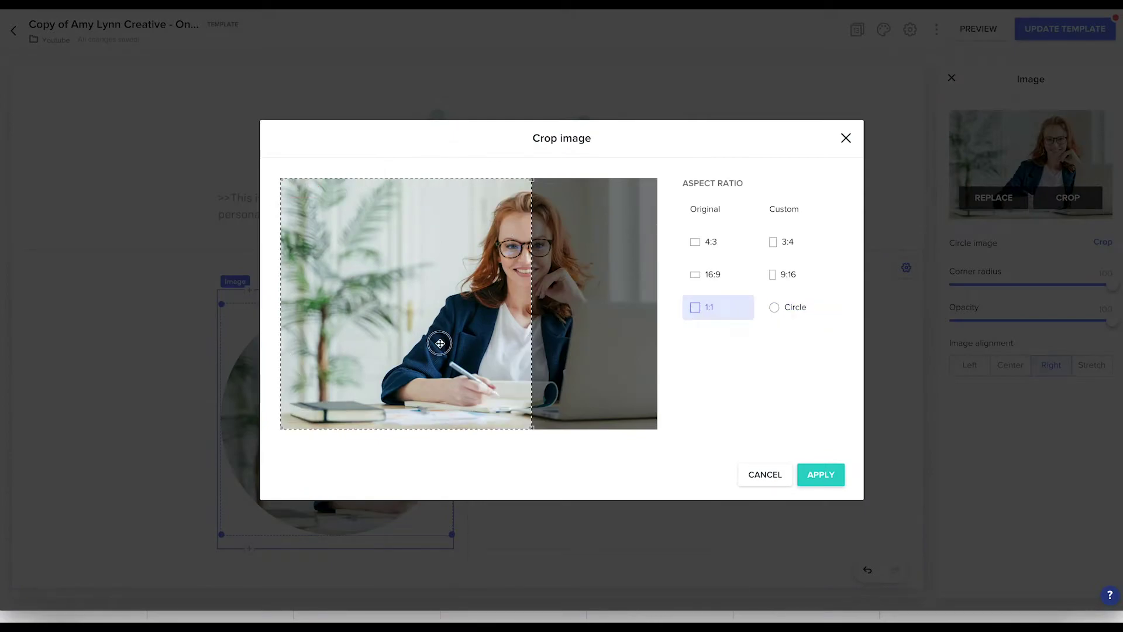
left_click_drag(438, 338, 546, 370)
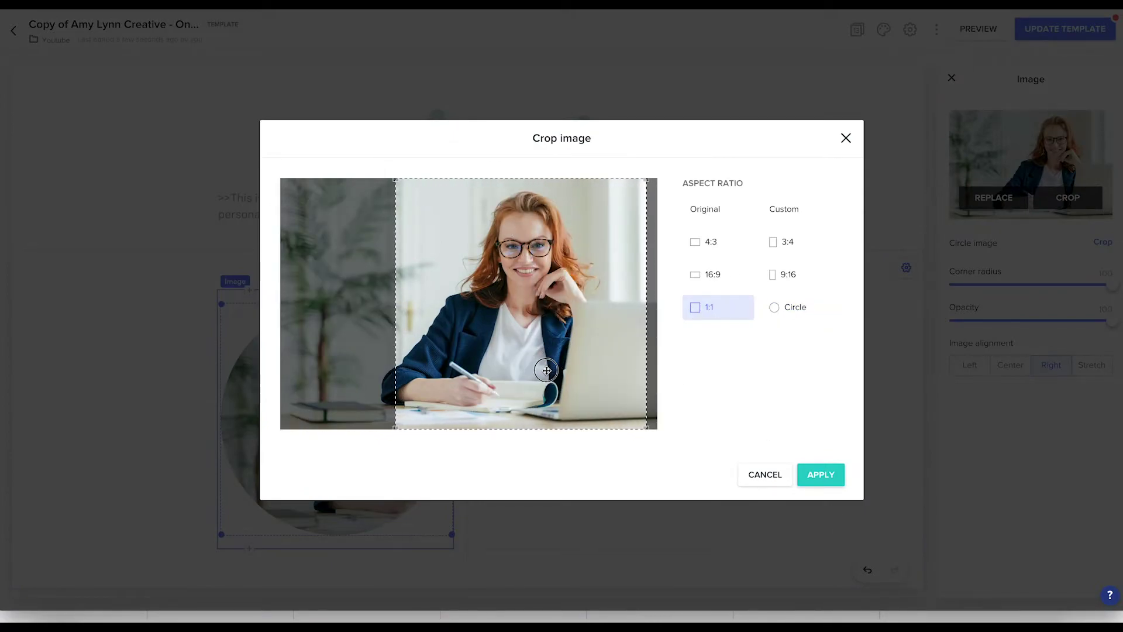
left_click(818, 476)
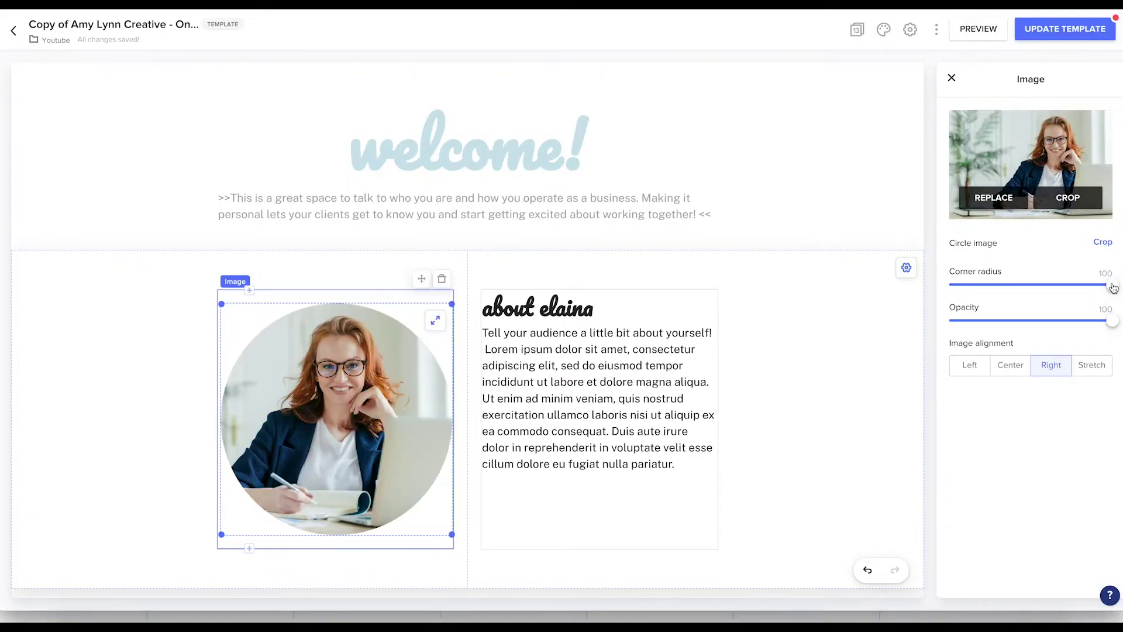
Step: Remove the about photo's circular rounding, shrink it, and widen the text column beside it
left_click_drag(1114, 290, 989, 283)
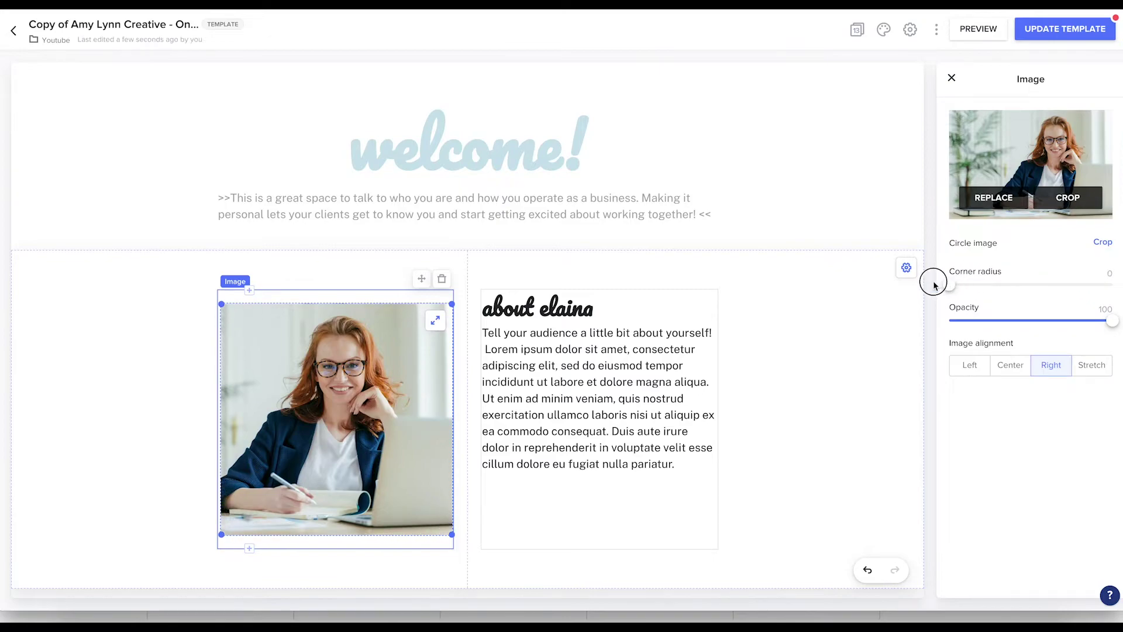
left_click(797, 367)
left_click(217, 535)
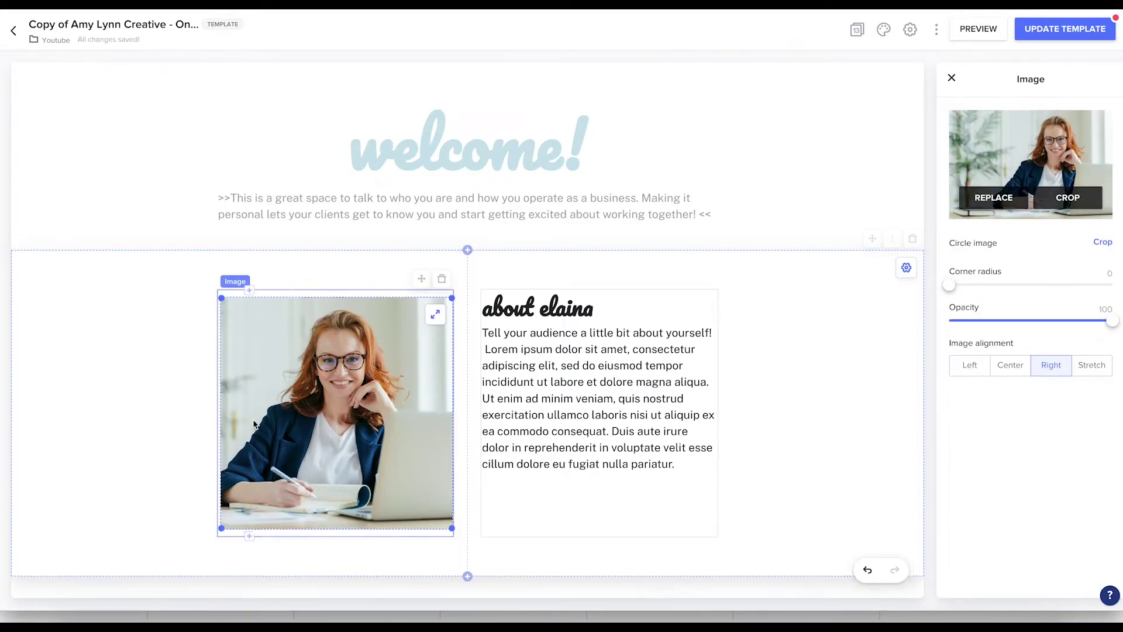
left_click_drag(221, 533, 260, 496)
mouse_move(463, 396)
left_mouse_down()
mouse_move(431, 394)
mouse_move(475, 390)
left_mouse_up()
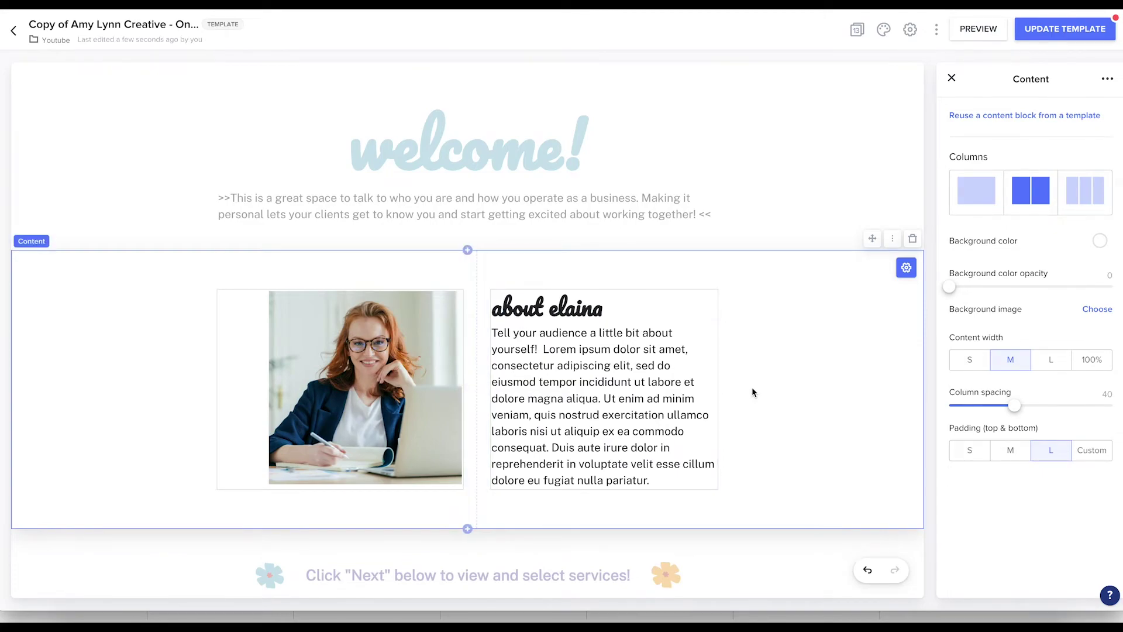
left_click(424, 406)
left_click(796, 384)
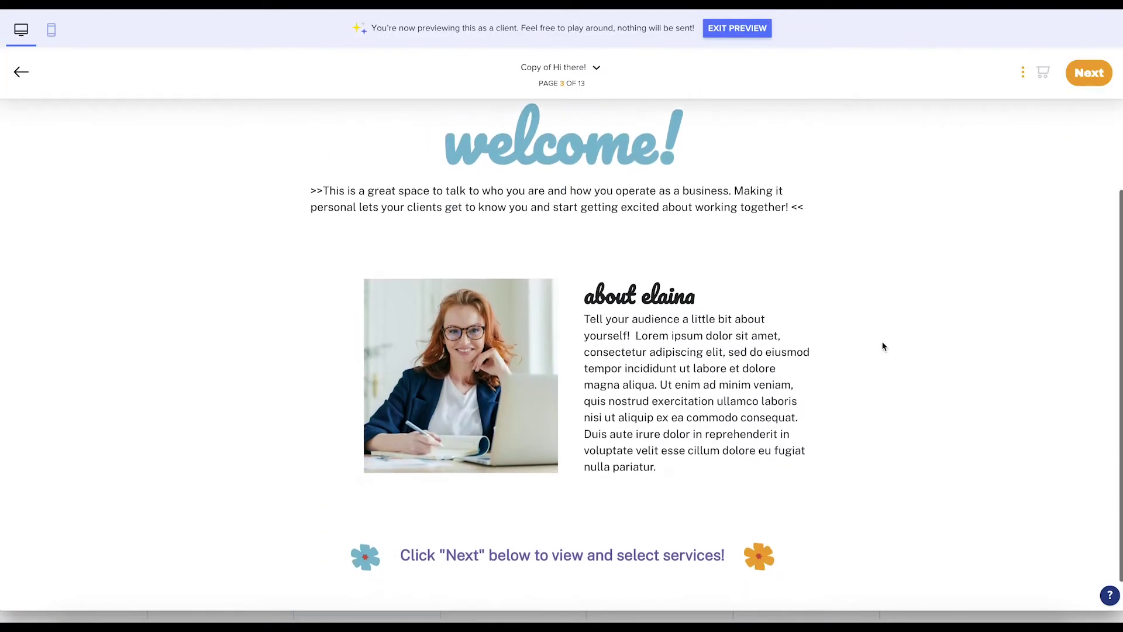
Step: Scroll through the client preview, then return to the editor
scroll(882, 347, "up", 1)
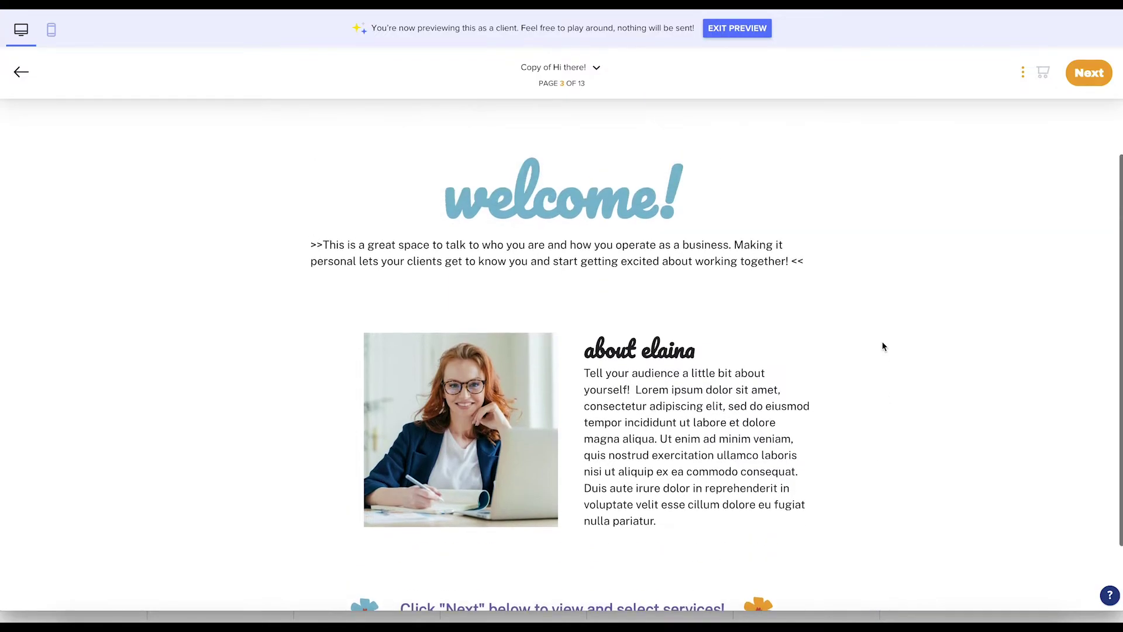
scroll(883, 347, "down", 2)
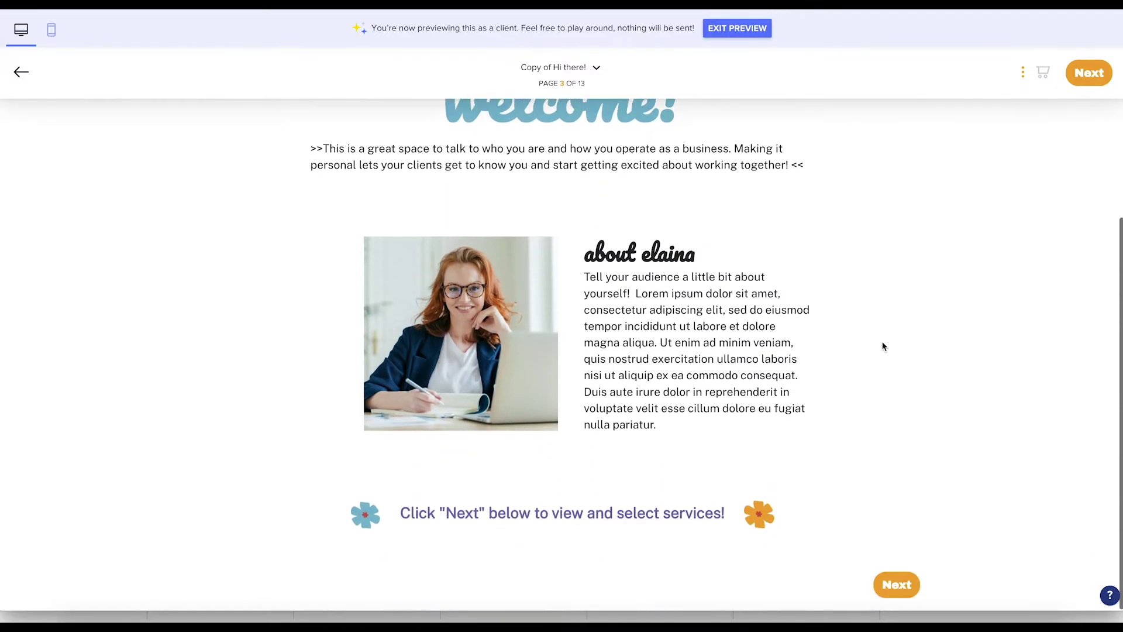
scroll(953, 238, "up", 2)
scroll(955, 233, "down", 2)
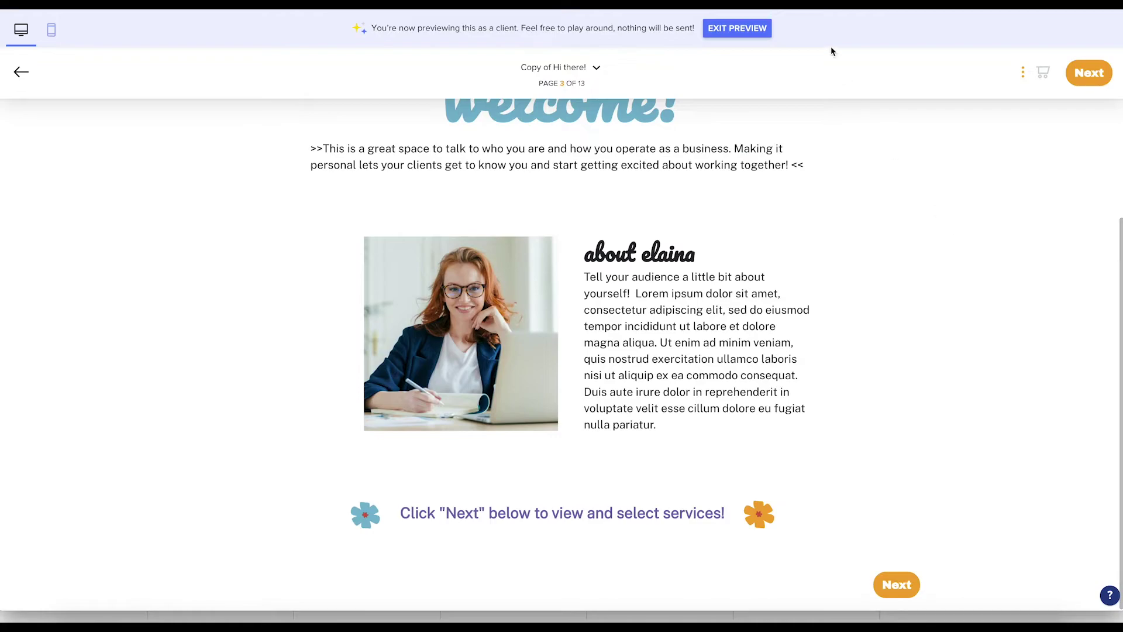
left_click(744, 29)
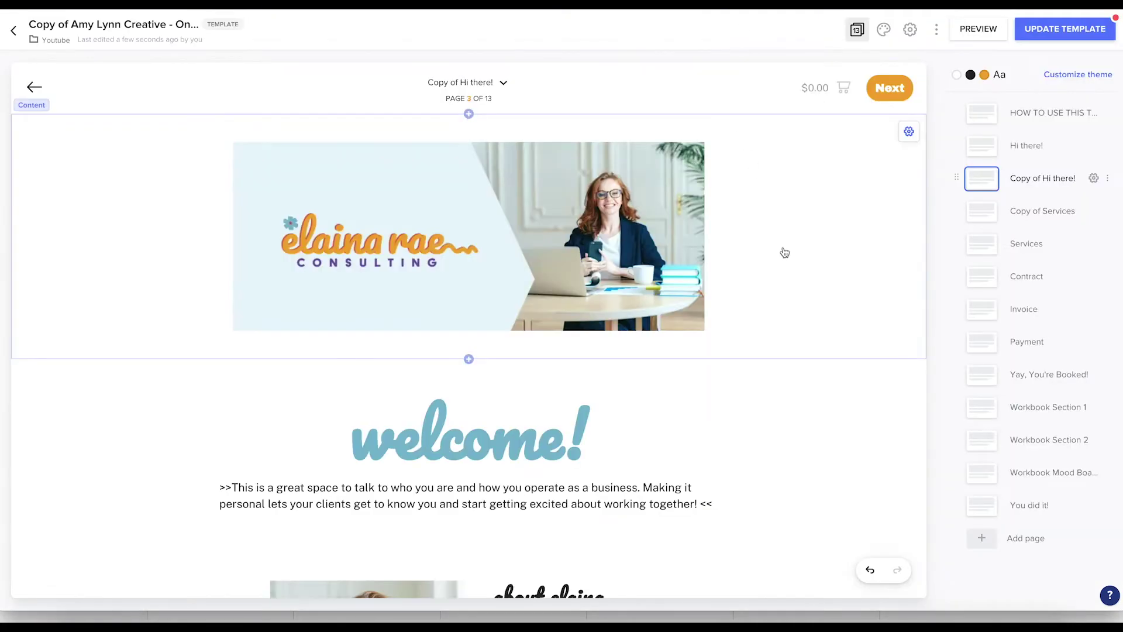
scroll(785, 252, "down", 3)
Step: Recrop the about photo to 4:3 and round its corners to radius 32
left_click(416, 521)
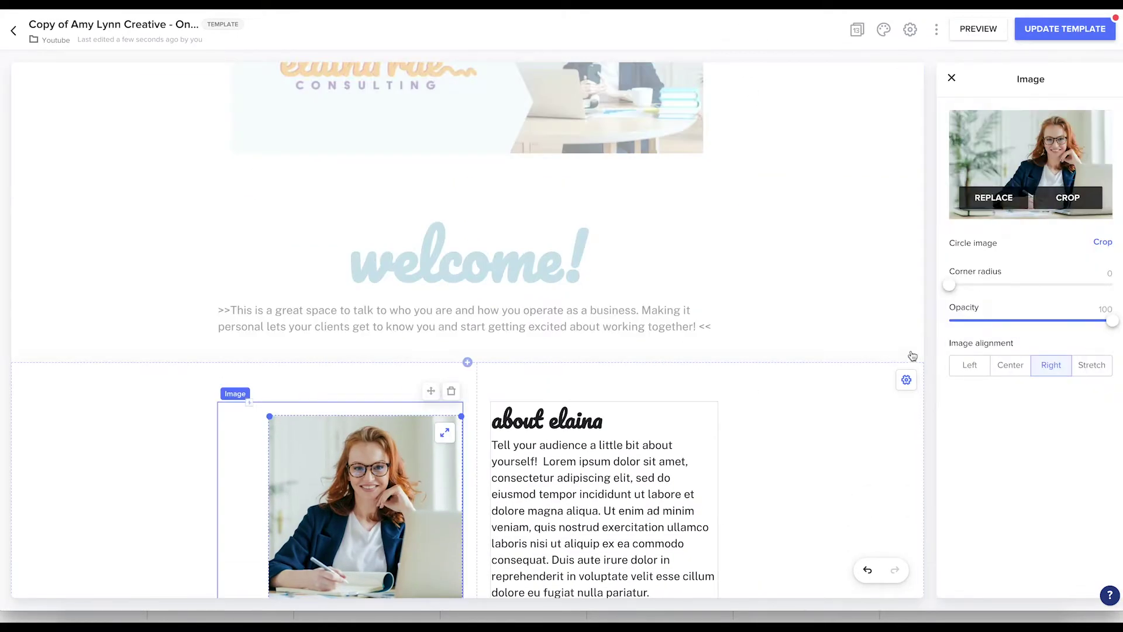
left_click(1061, 198)
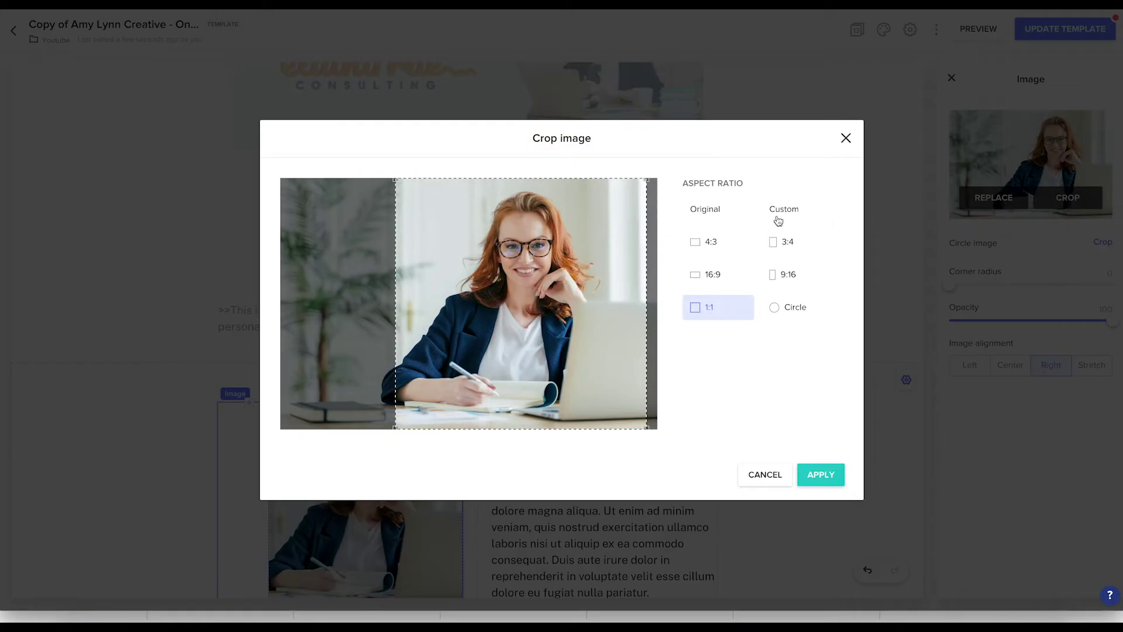
left_click(697, 250)
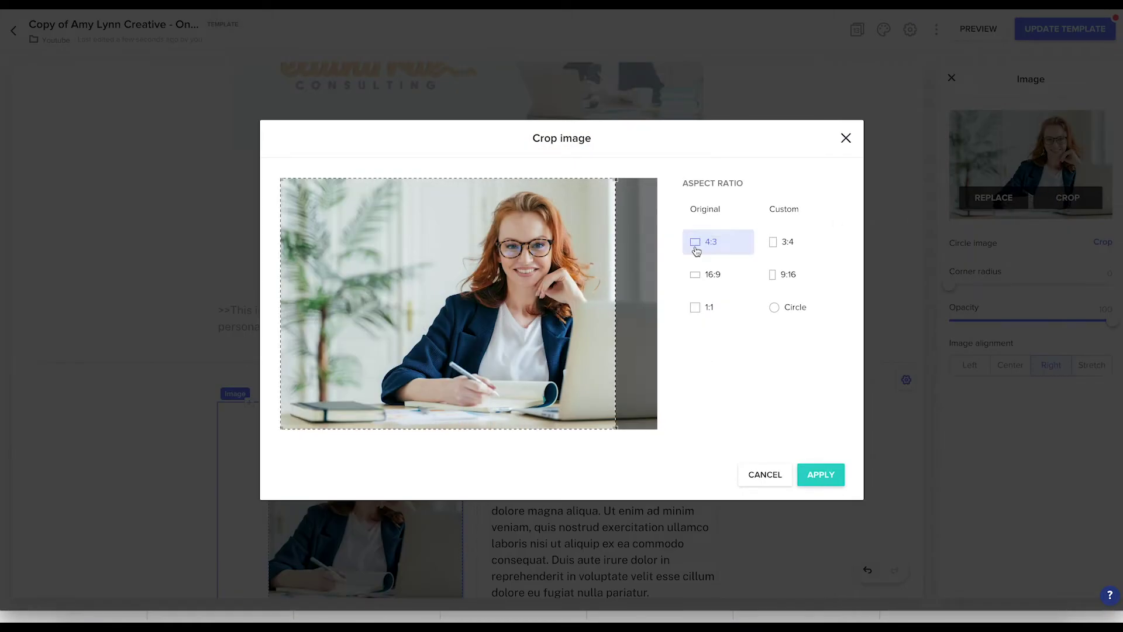
left_click(821, 474)
scroll(621, 433, "down", 2)
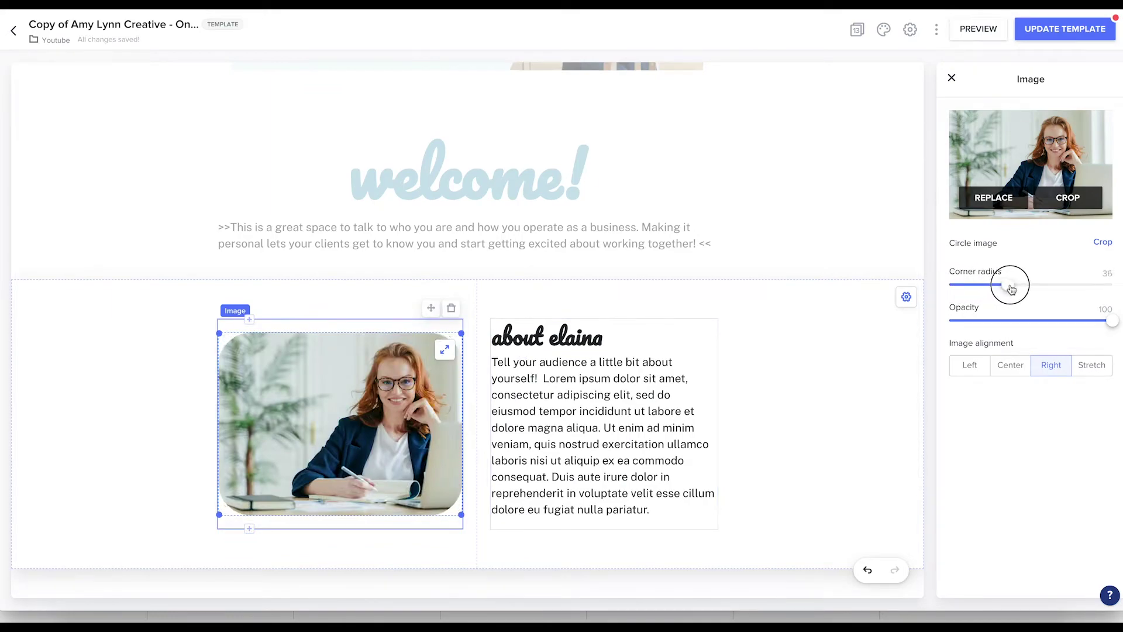
mouse_move(1011, 289)
left_mouse_down()
mouse_move(1117, 310)
mouse_move(1001, 307)
left_mouse_up()
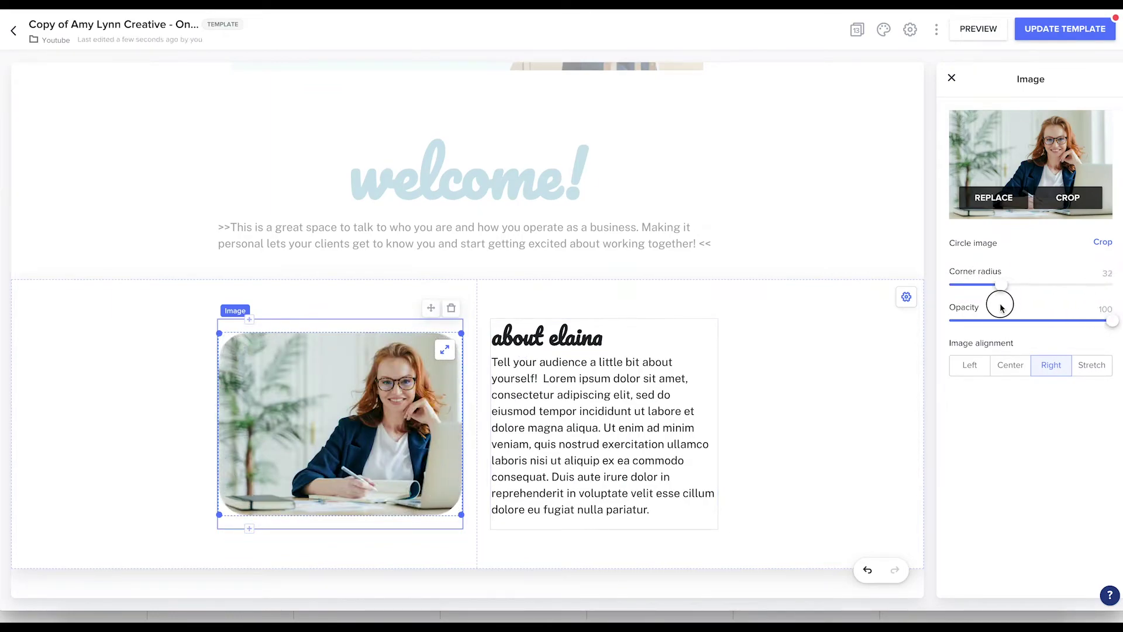
left_click(773, 454)
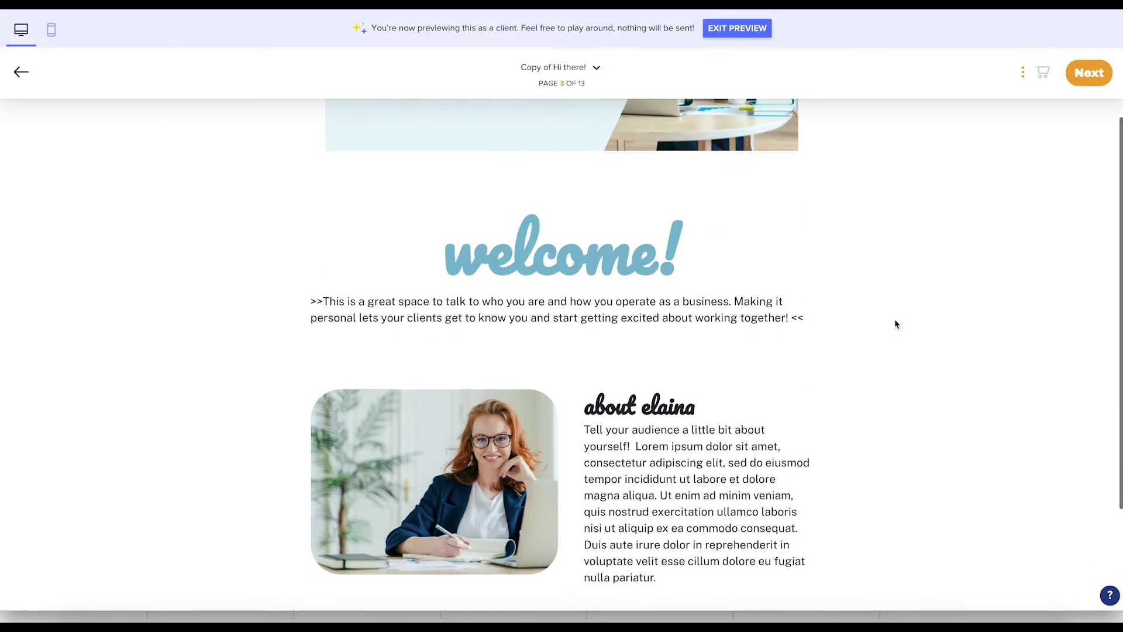
Step: Leave the client preview and scroll to the Copy of Services page's three $0 coaching options
scroll(895, 324, "up", 2)
scroll(895, 323, "up", 1)
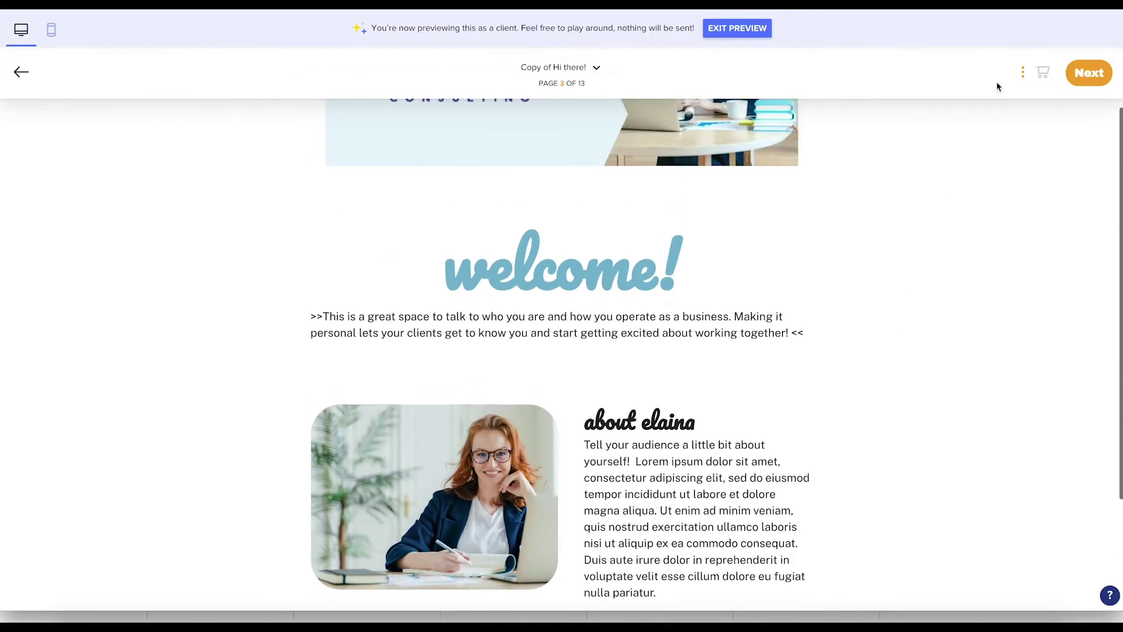
left_click(737, 28)
scroll(848, 465, "down", 8)
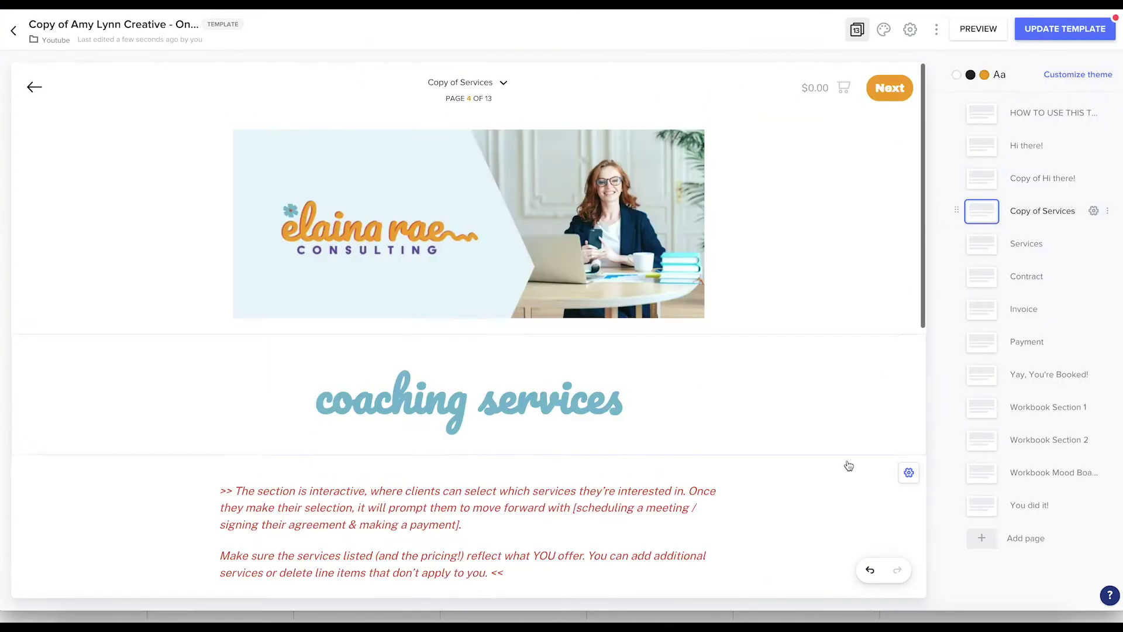
scroll(848, 465, "down", 5)
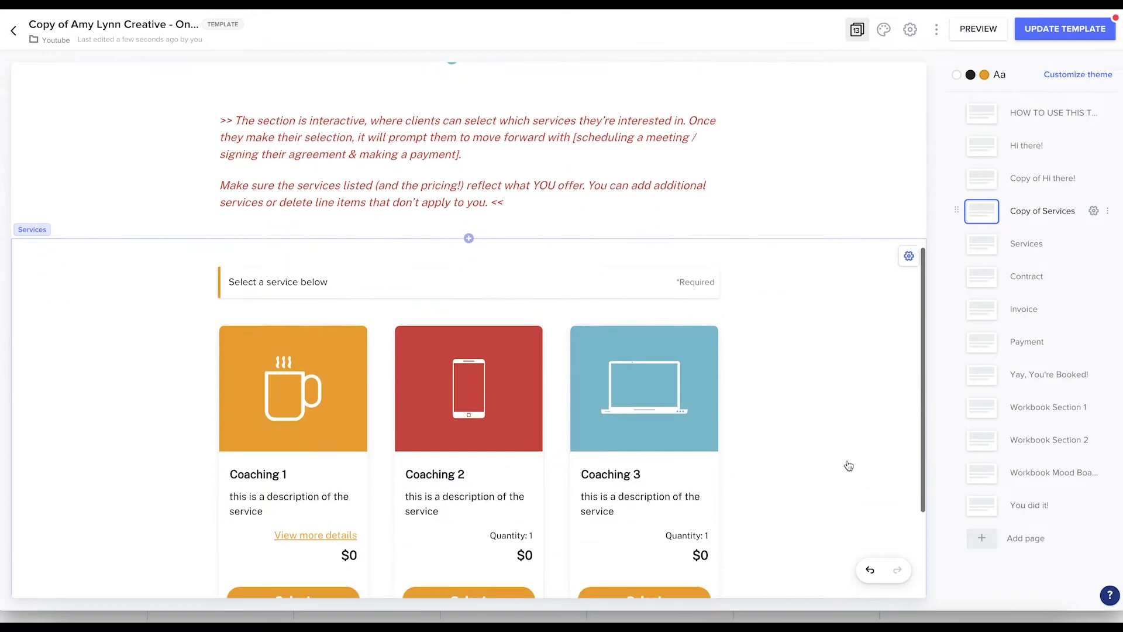
scroll(848, 465, "up", 1)
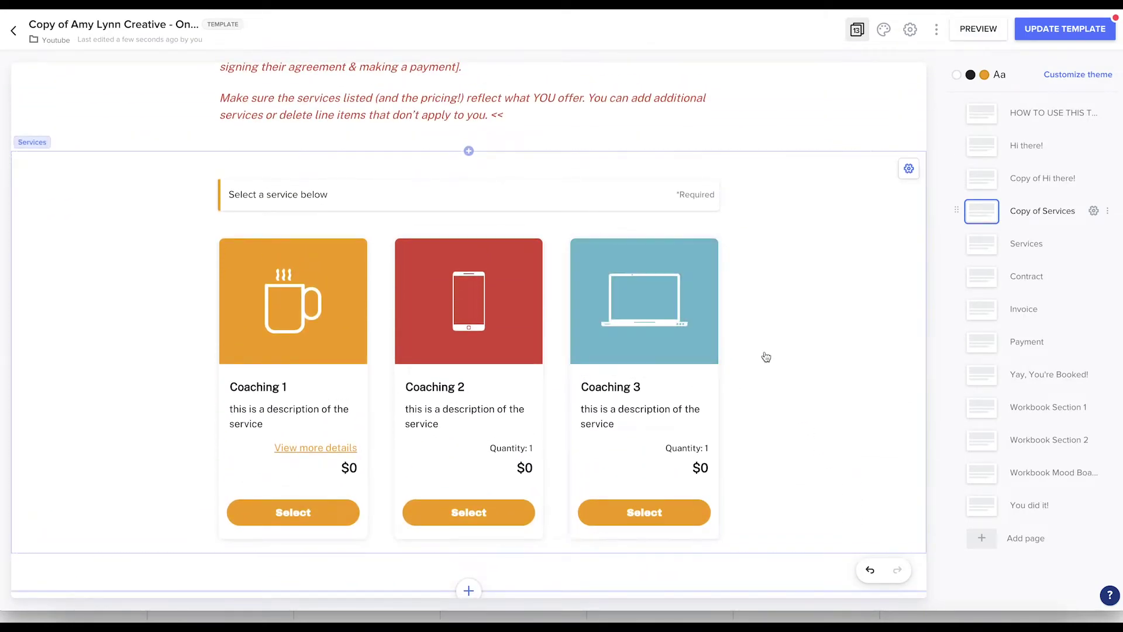
scroll(764, 355, "down", 3)
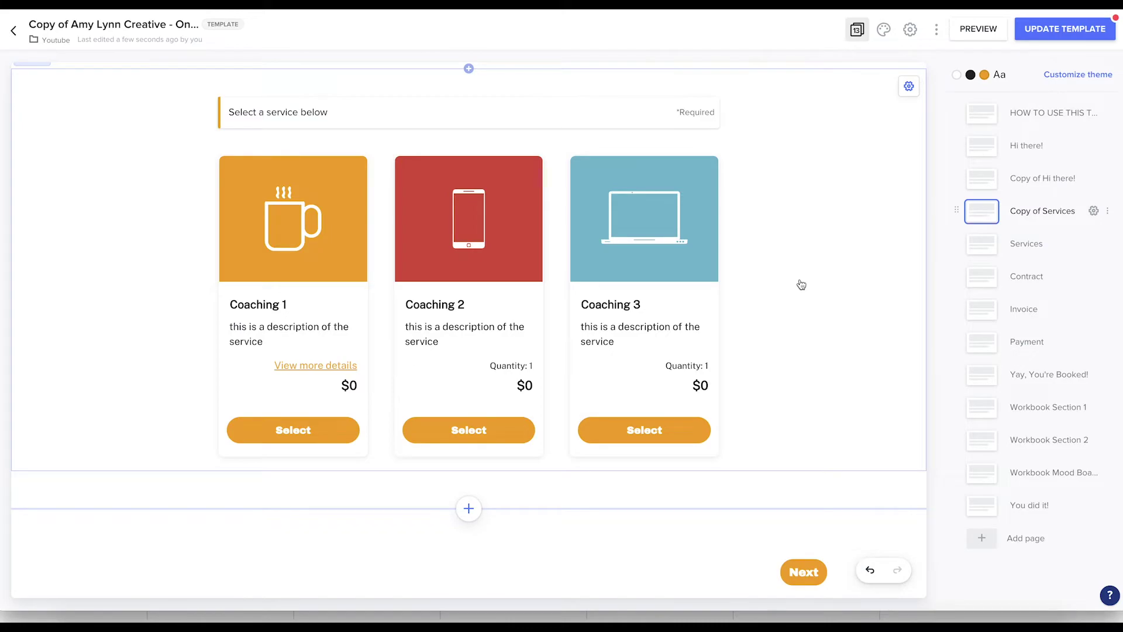
Step: Crop the Coaching 3, 2 and 1 images (mug, phone, laptop) into circles
left_click(643, 223)
left_click(1079, 251)
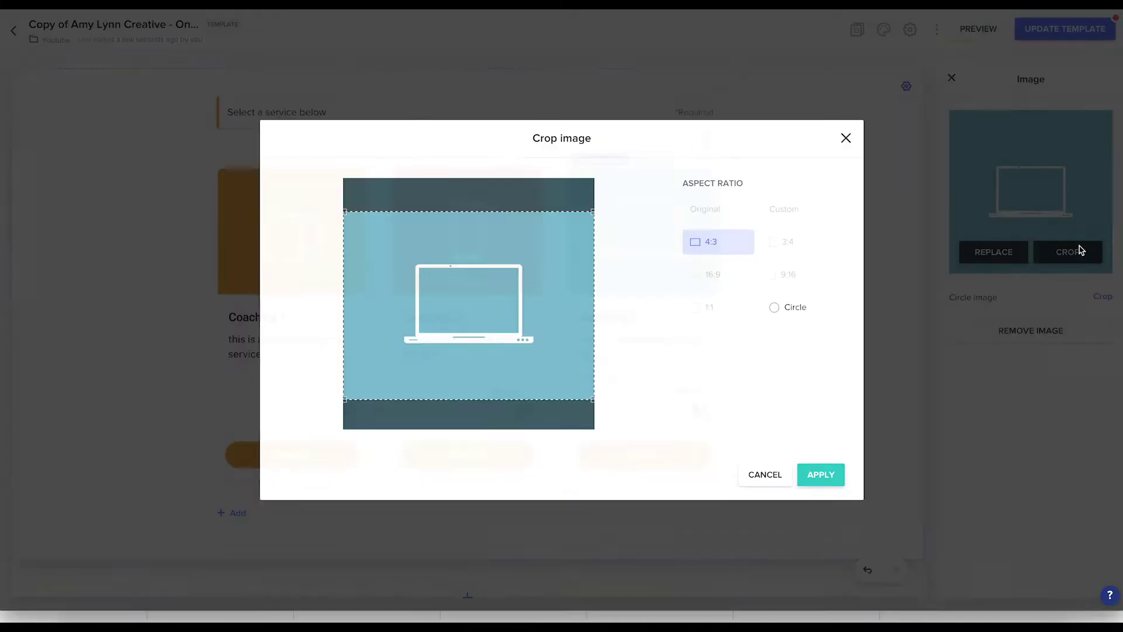
left_click(775, 310)
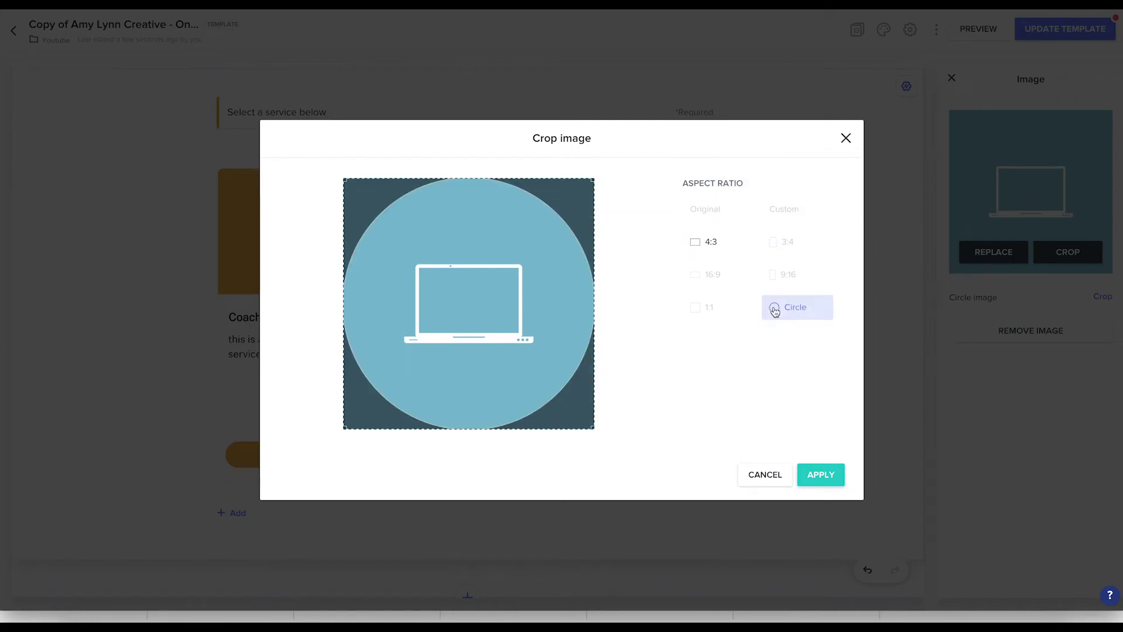
left_click(815, 476)
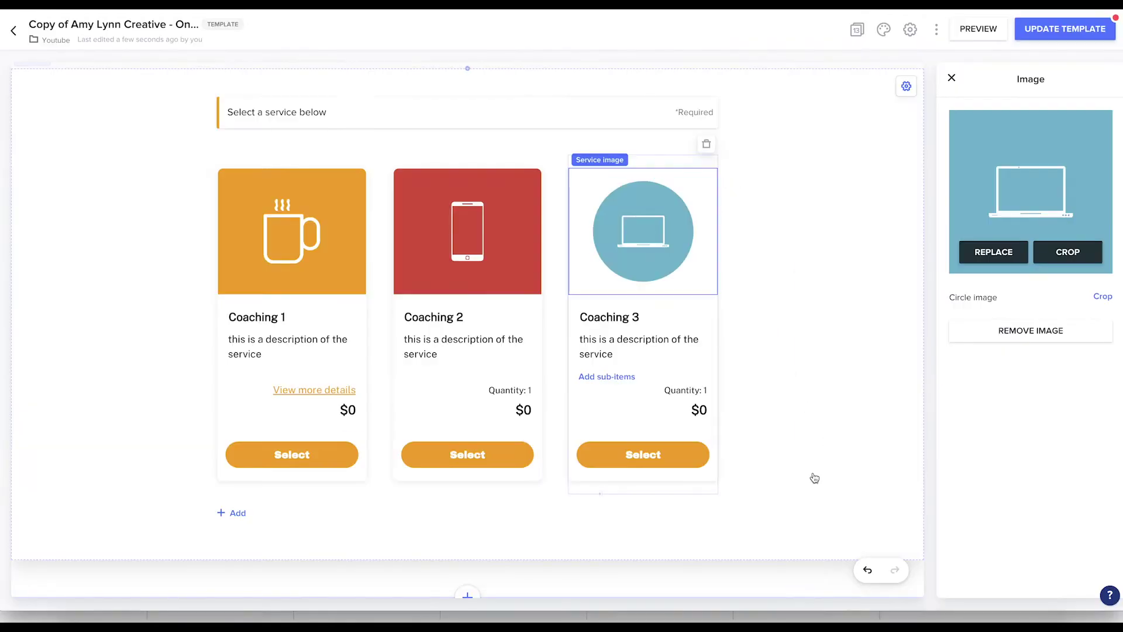
left_click(471, 233)
left_click(1060, 251)
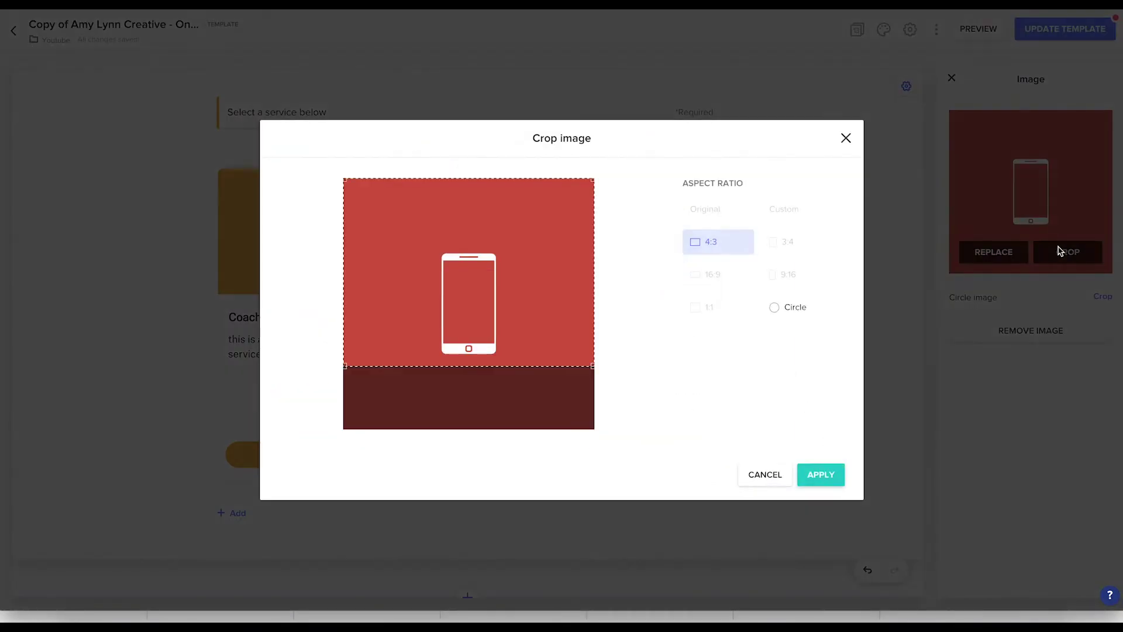
left_click(773, 308)
left_click(821, 474)
left_click(350, 258)
left_click(1071, 252)
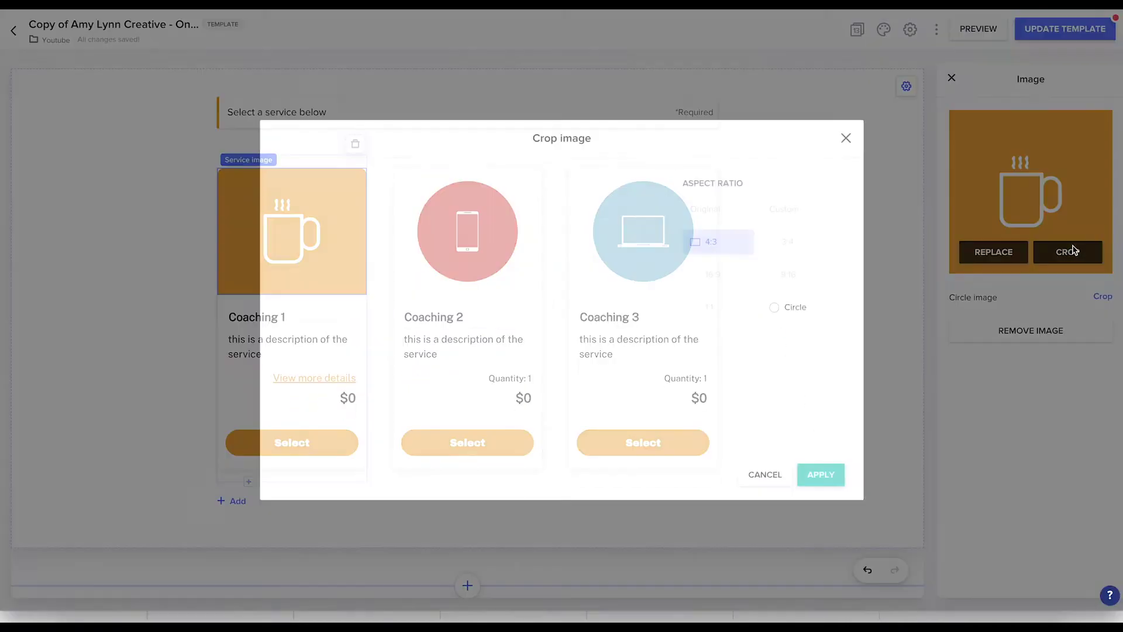
left_click(773, 307)
left_click(821, 474)
scroll(792, 356, "down", 1)
scroll(792, 355, "up", 1)
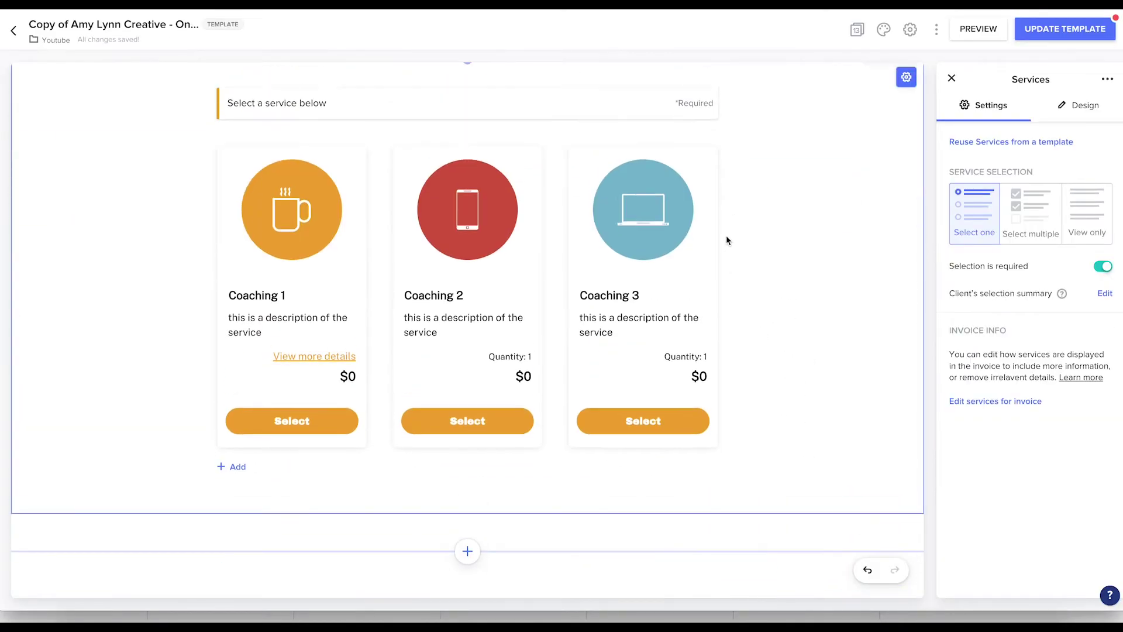
left_click(320, 359)
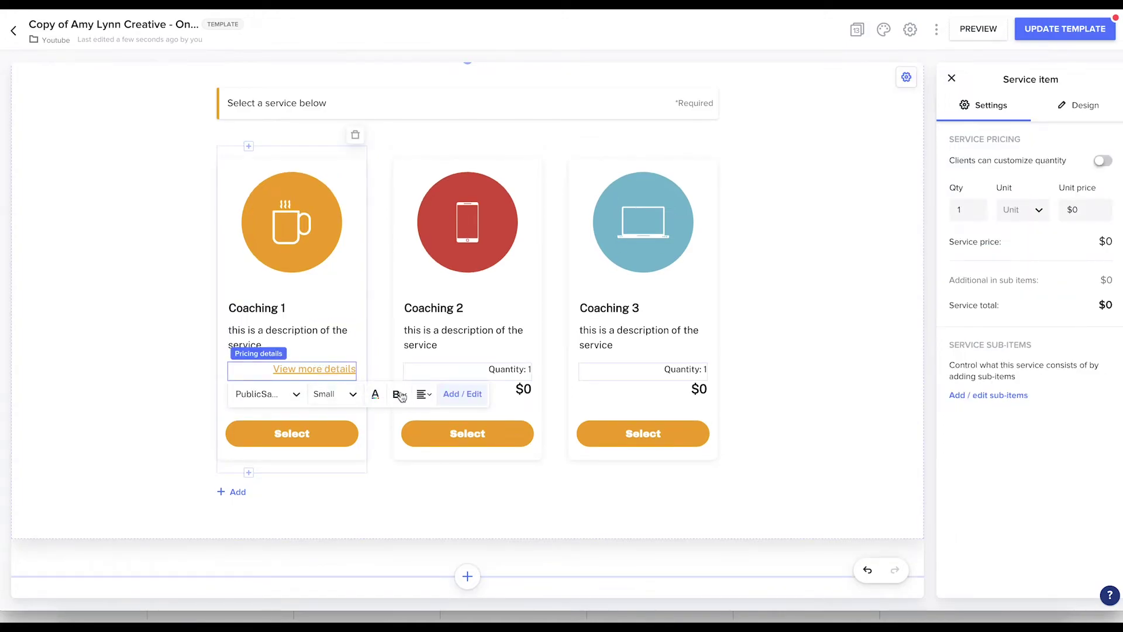
Step: Give Coaching 1's $0 sub-item the orange flower image, circle-cropped
left_click(463, 394)
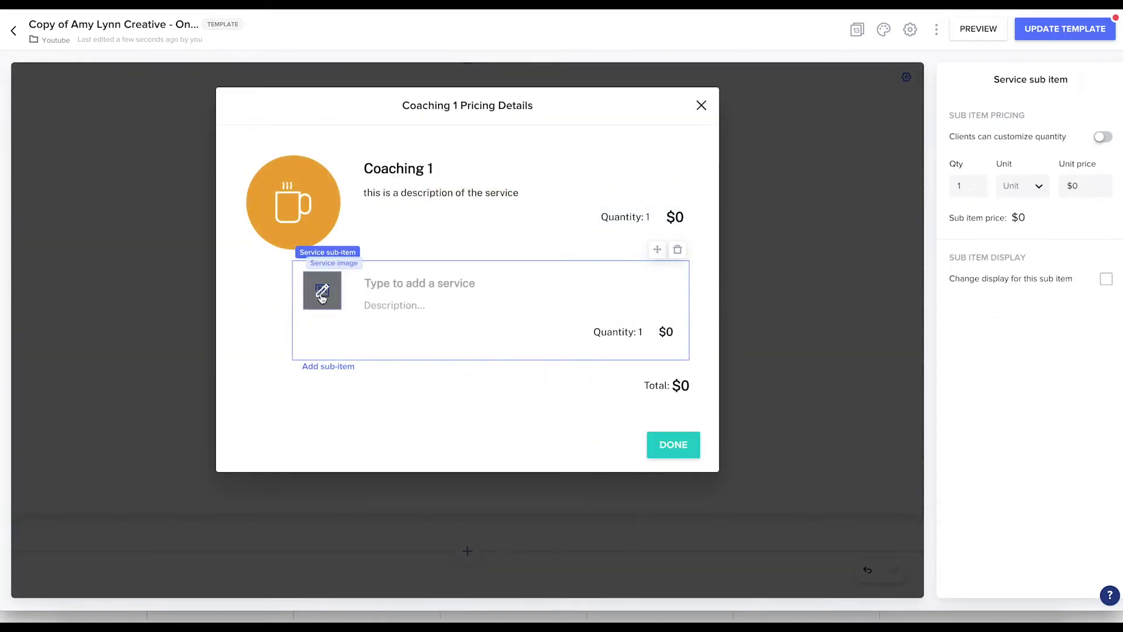
left_click(322, 290)
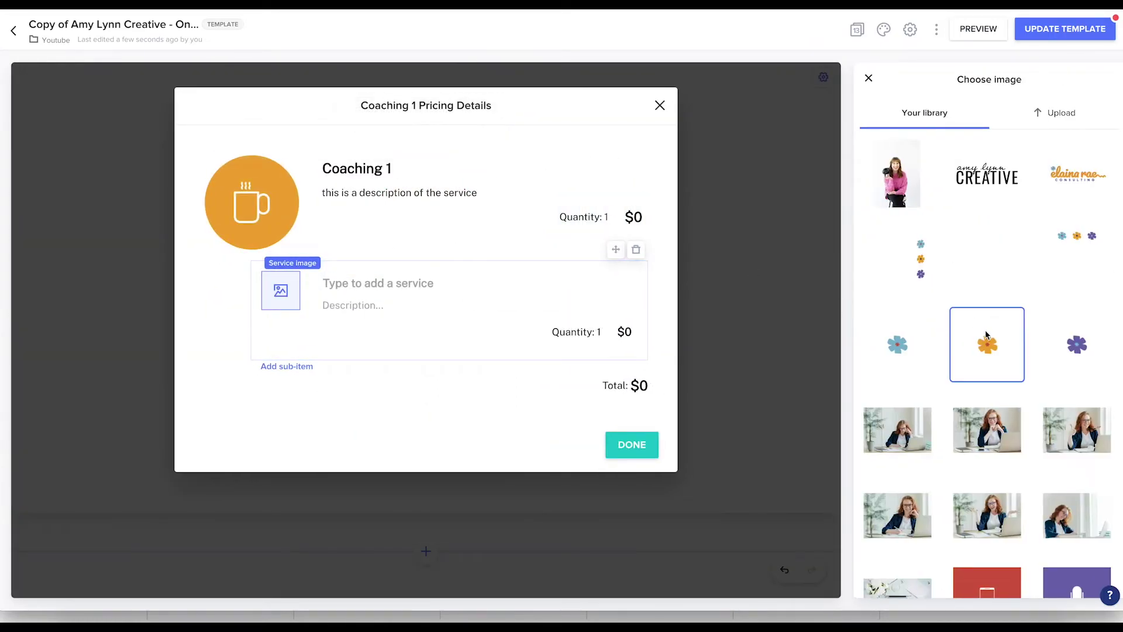
left_click(985, 339)
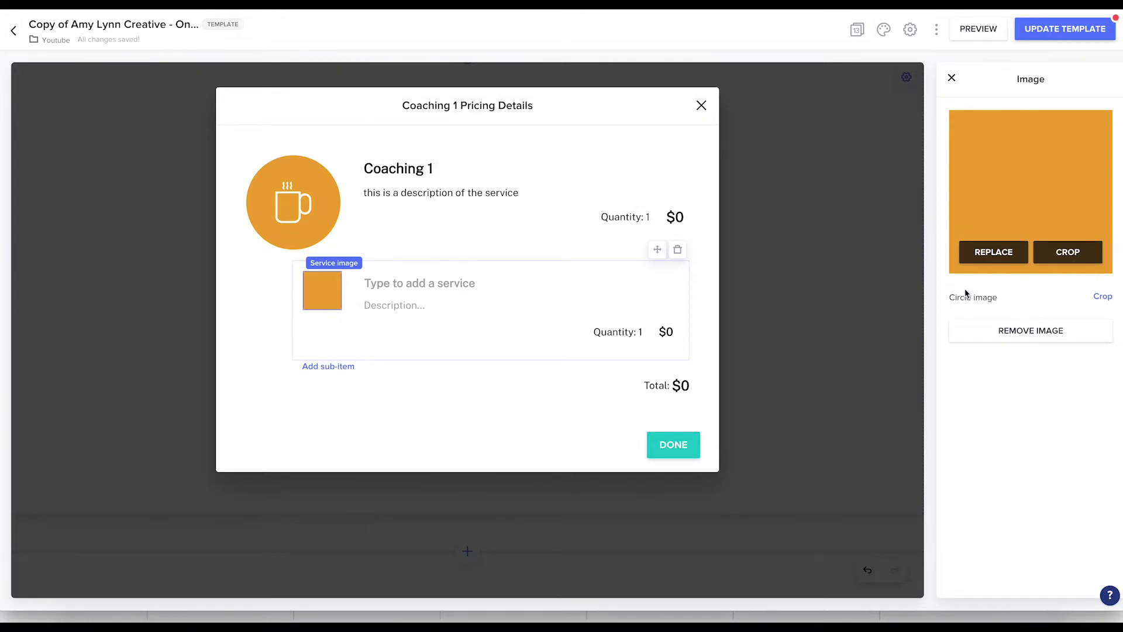
left_click(1104, 297)
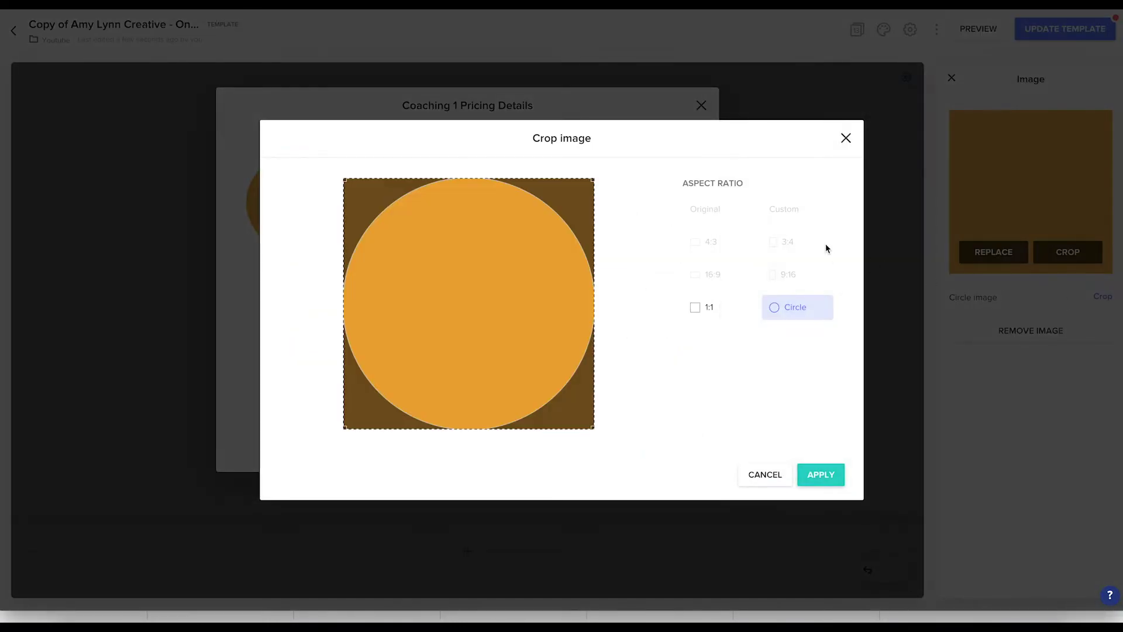
left_click(820, 479)
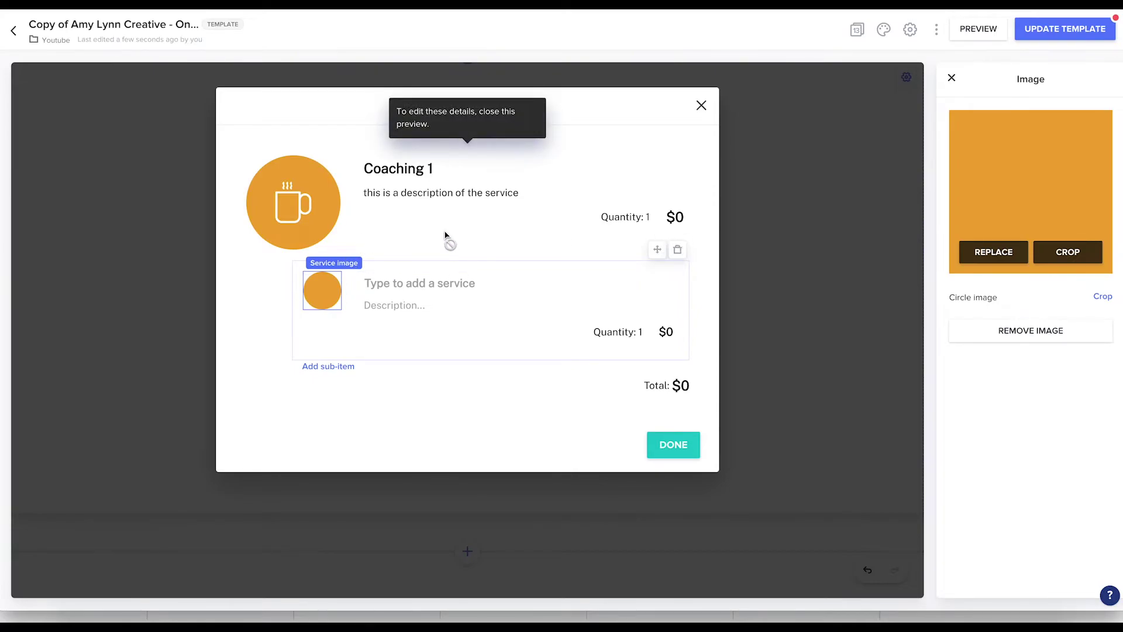
left_click(673, 446)
left_click(320, 366)
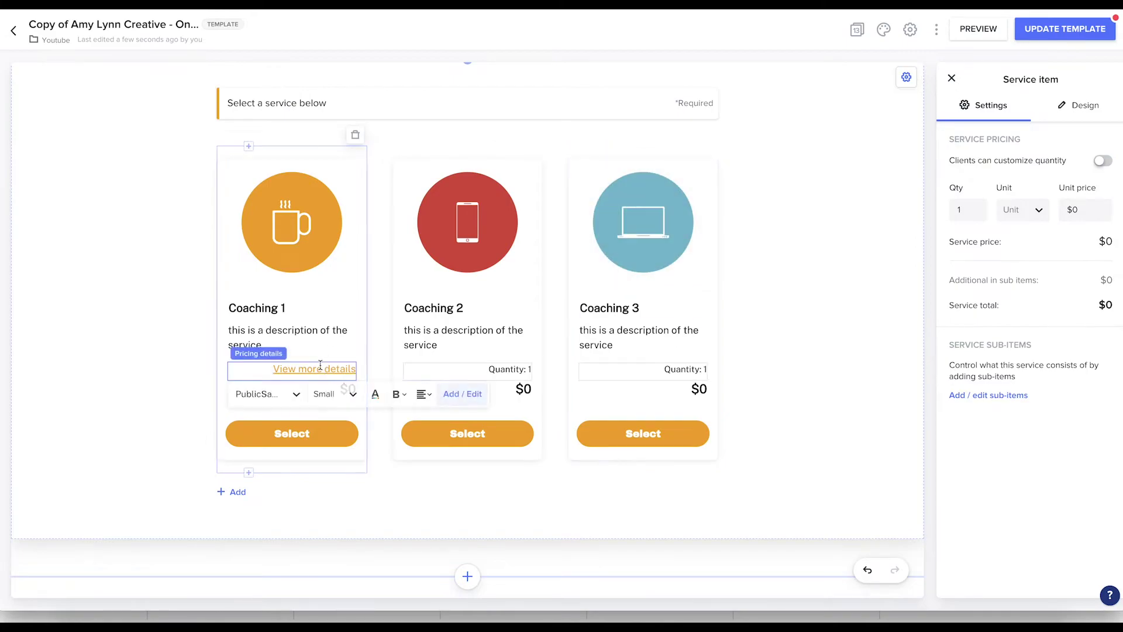
left_click(187, 371)
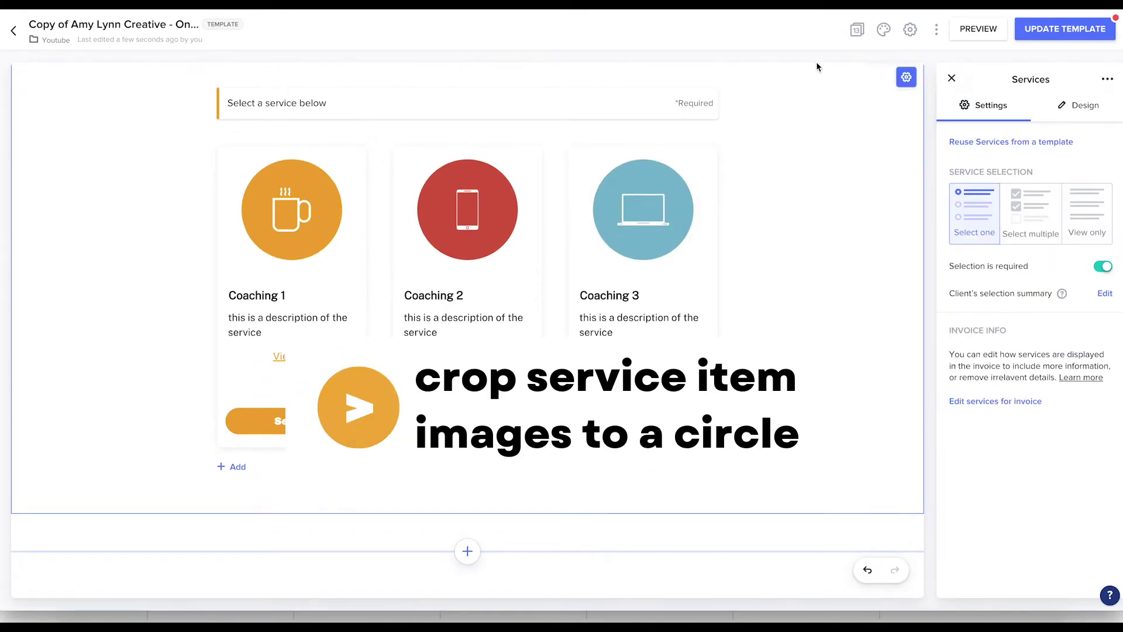
left_click(980, 29)
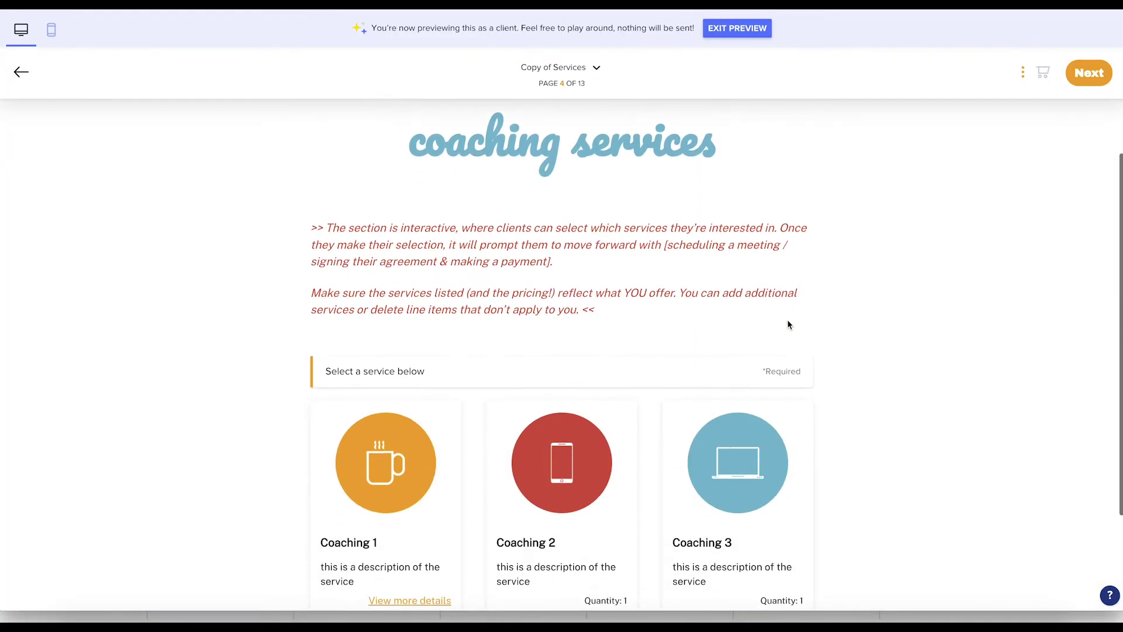
scroll(787, 322, "down", 3)
left_click(431, 447)
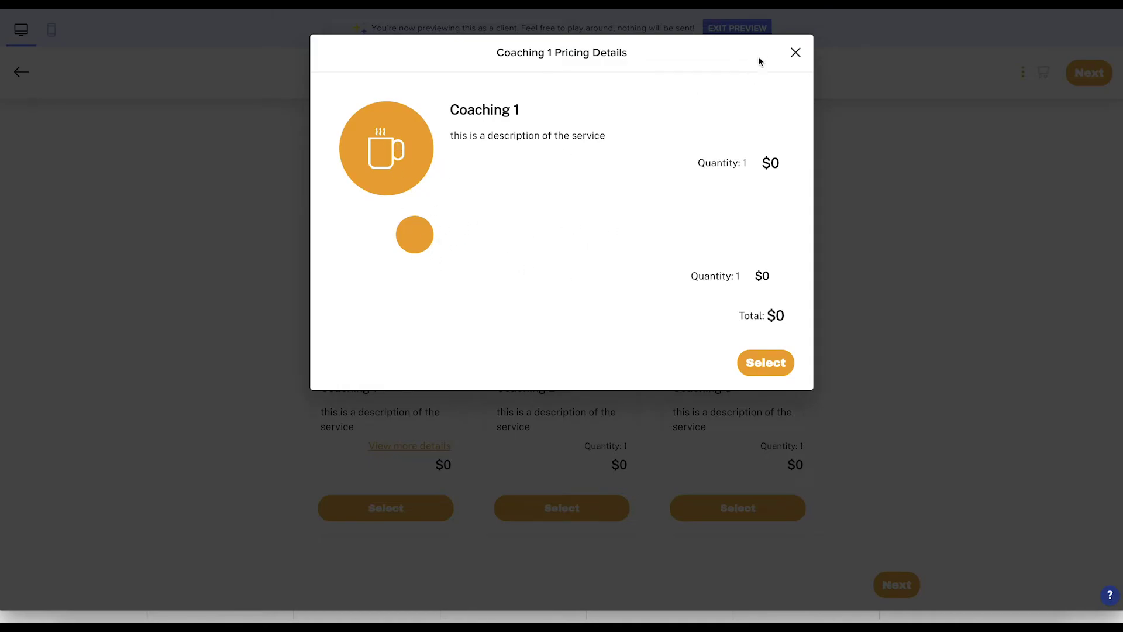
left_click(797, 53)
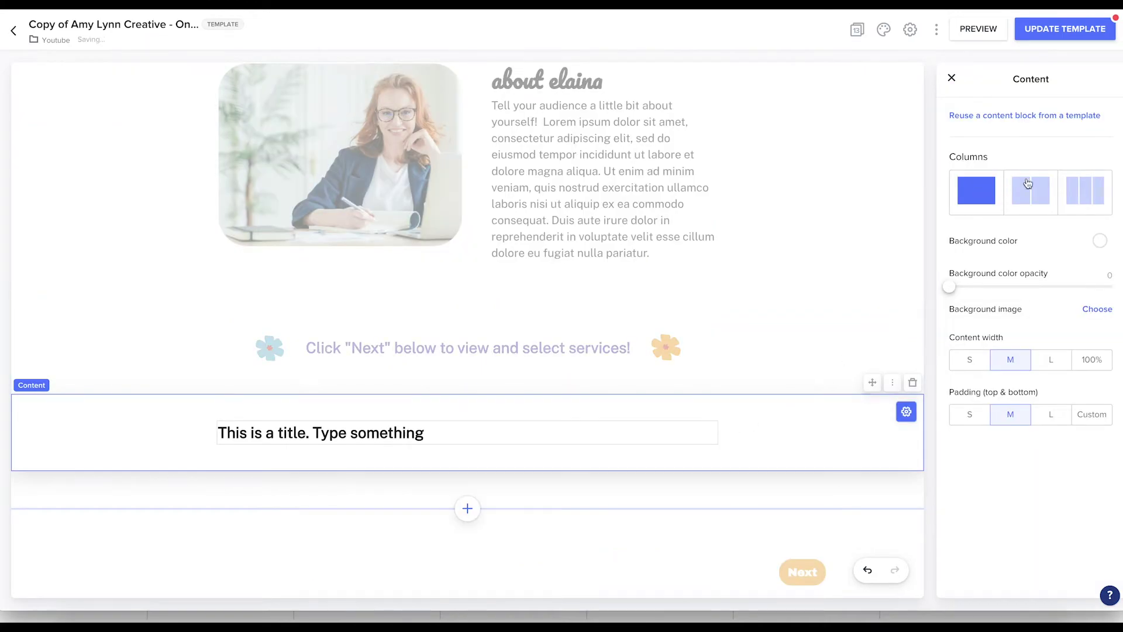
Step: Split the new block into three columns, add an image to the third column, and remove the placeholder title
left_click(1072, 186)
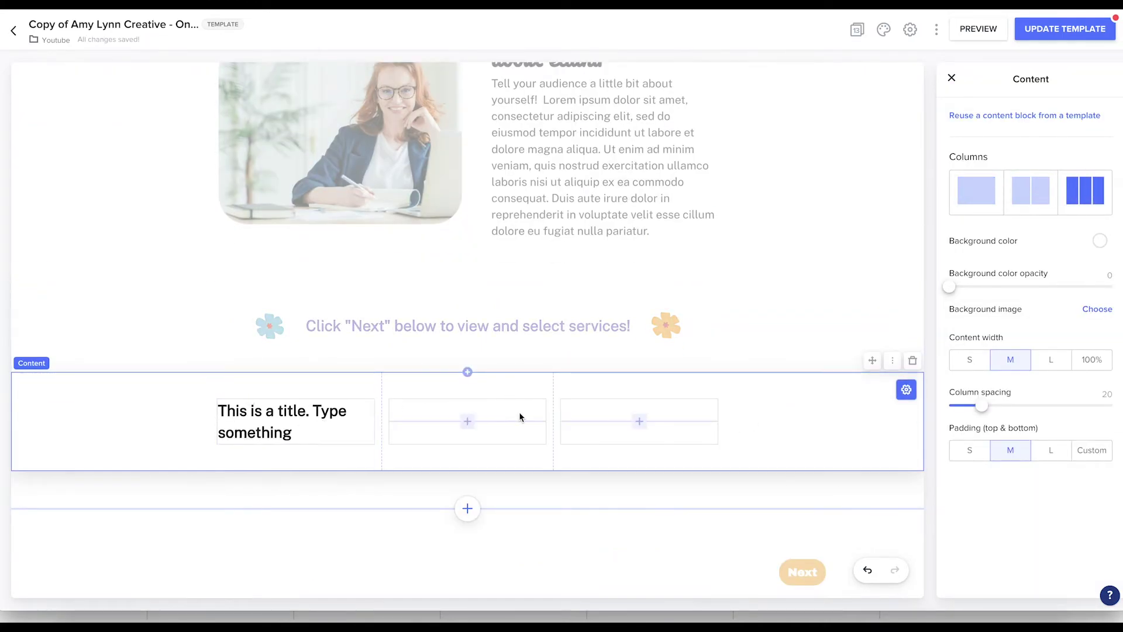
left_click(639, 421)
left_click(640, 368)
left_click(210, 285)
key("BackSpace")
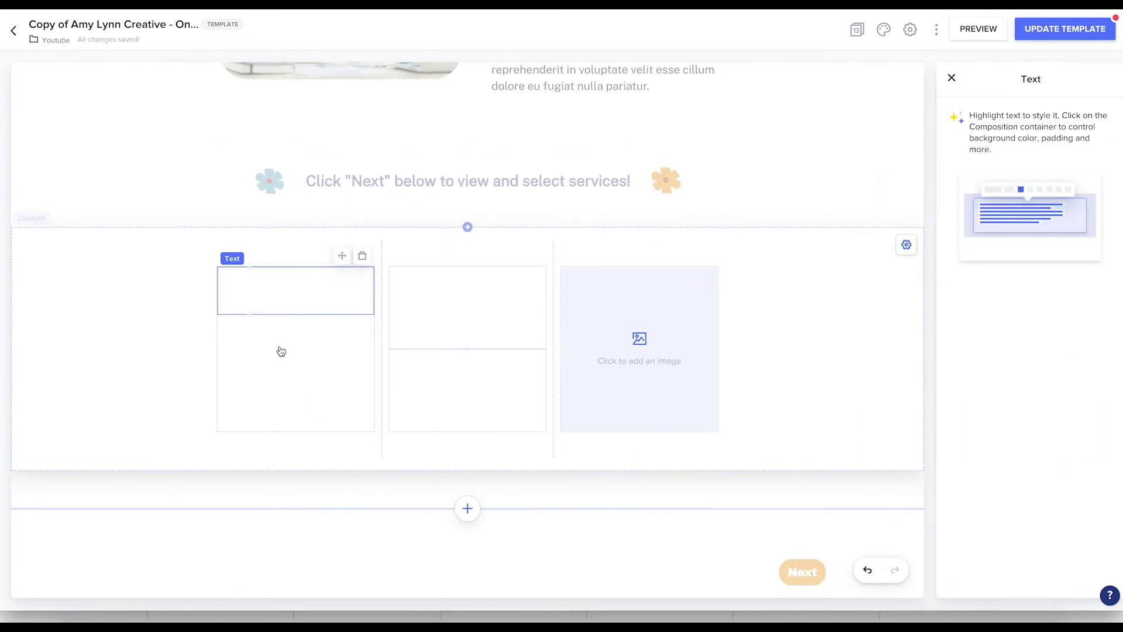
left_click(362, 281)
Step: Add an image to the first column, a text block to the middle column, and text below the first image
left_click(297, 362)
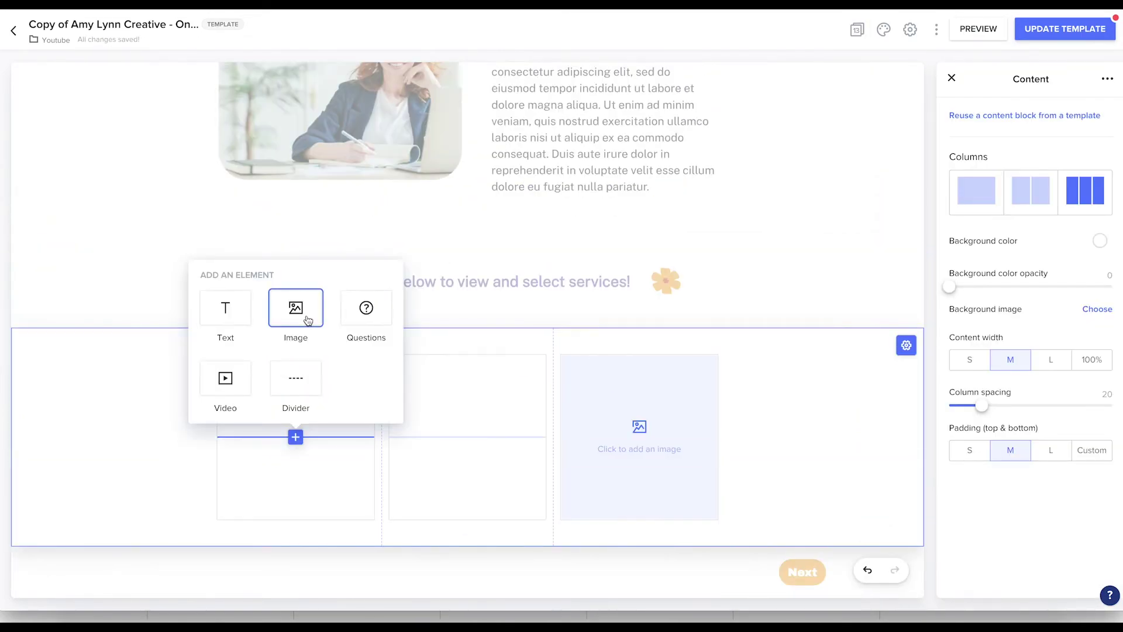
left_click(299, 308)
left_click(465, 361)
left_click(407, 307)
left_click(310, 426)
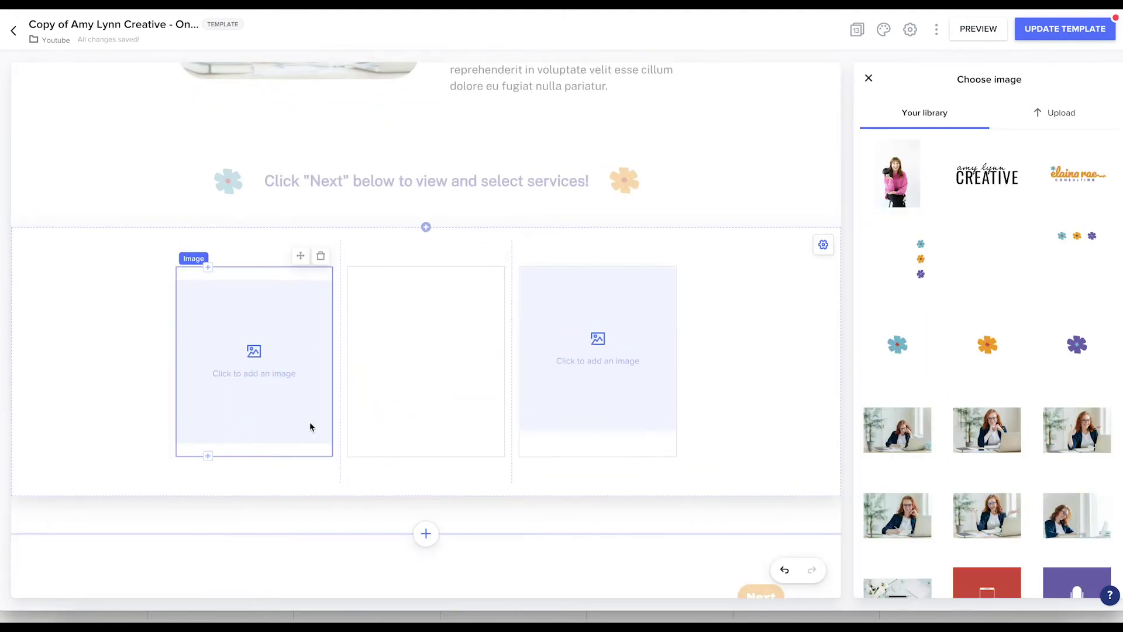
left_click(208, 457)
left_click(153, 386)
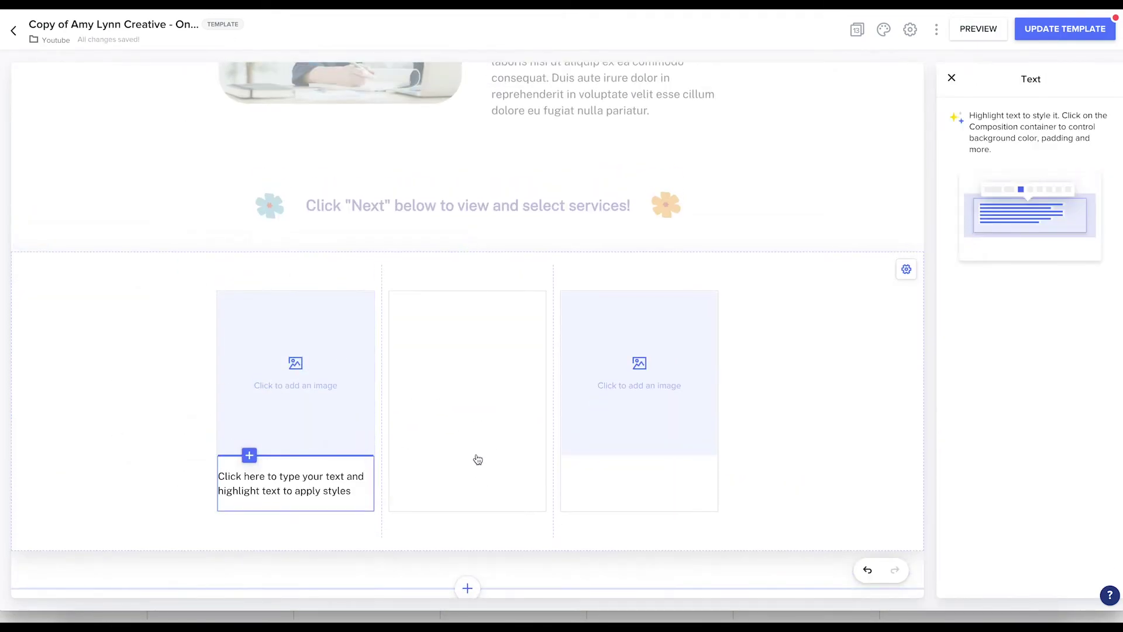
left_click(306, 477)
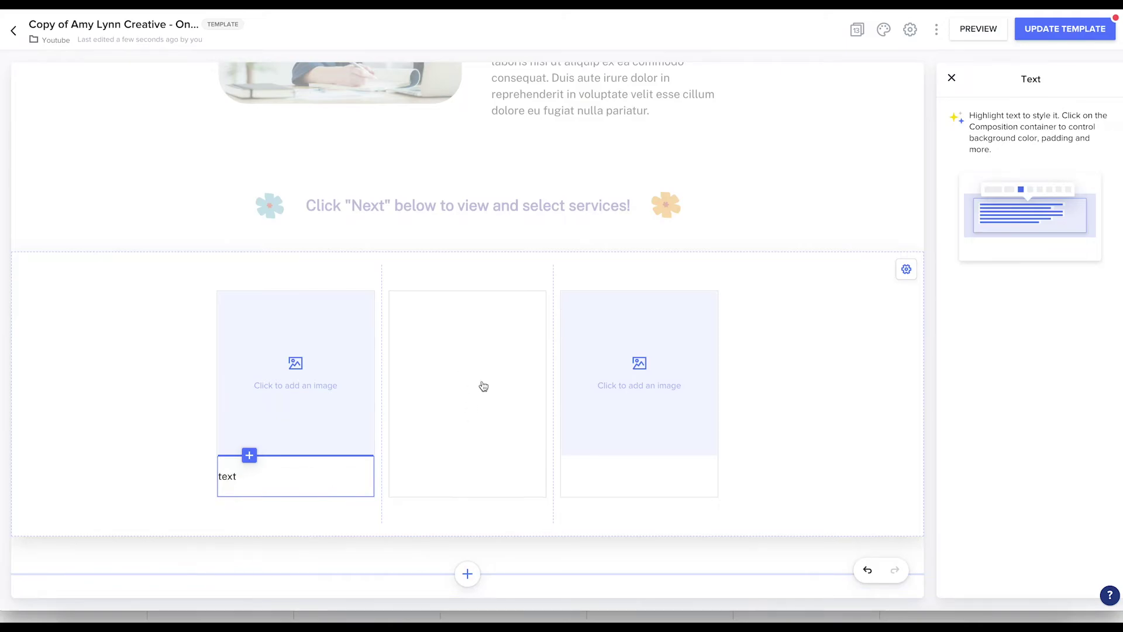
left_click(125, 441)
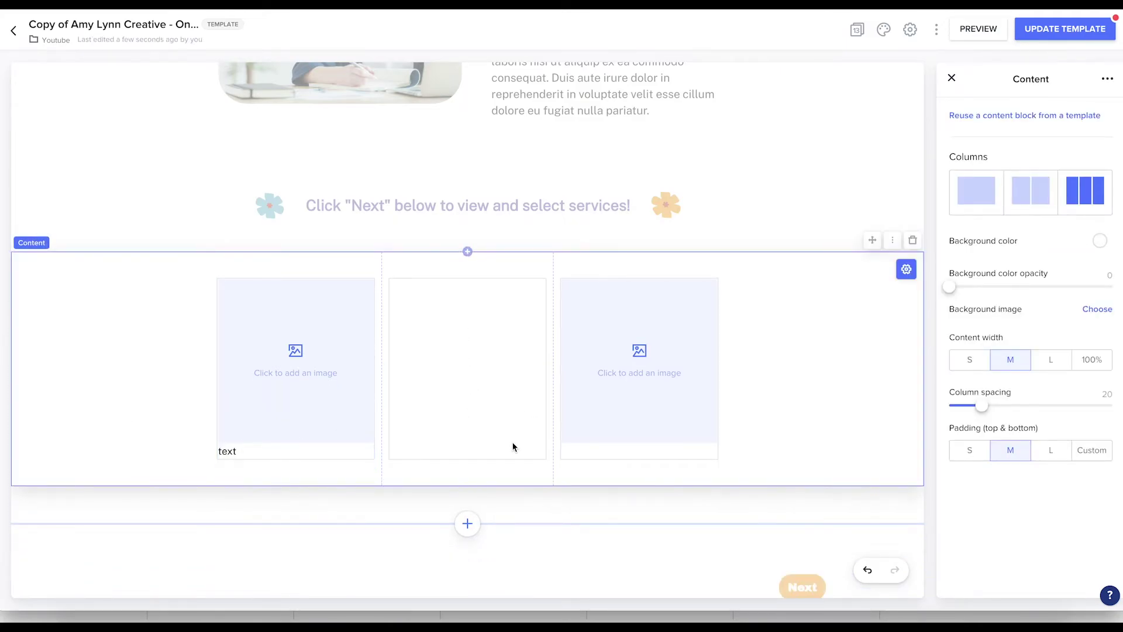
Step: Insert library photos into the third and first columns' image blocks
left_click(670, 379)
left_click(992, 433)
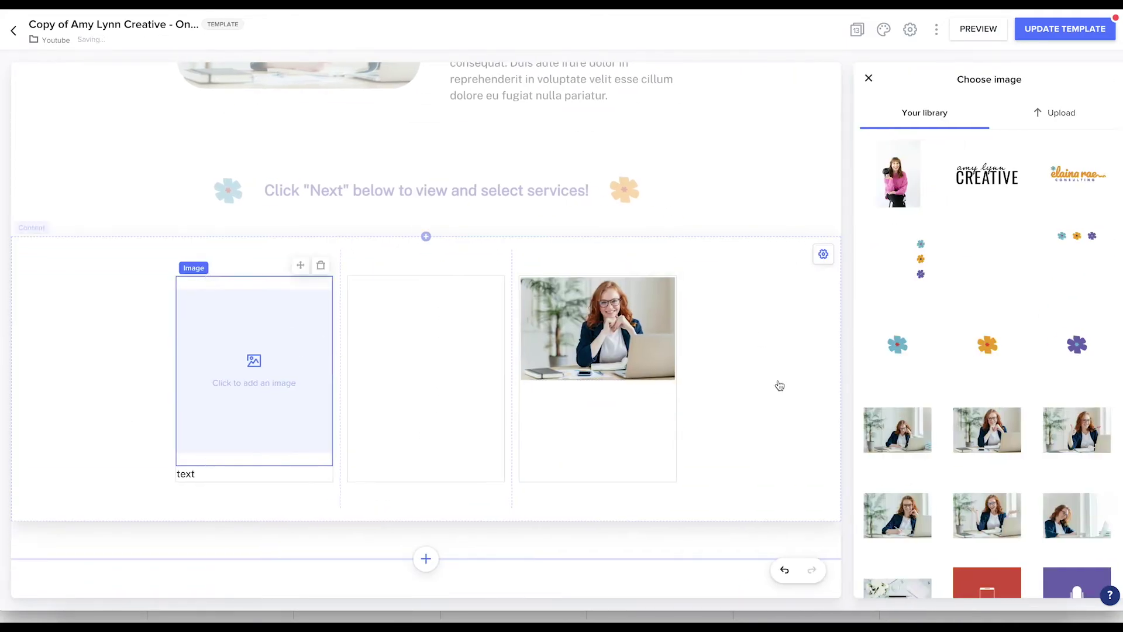
left_click(898, 447)
left_click(527, 381)
Step: Center-align the middle column's text
left_click(512, 338)
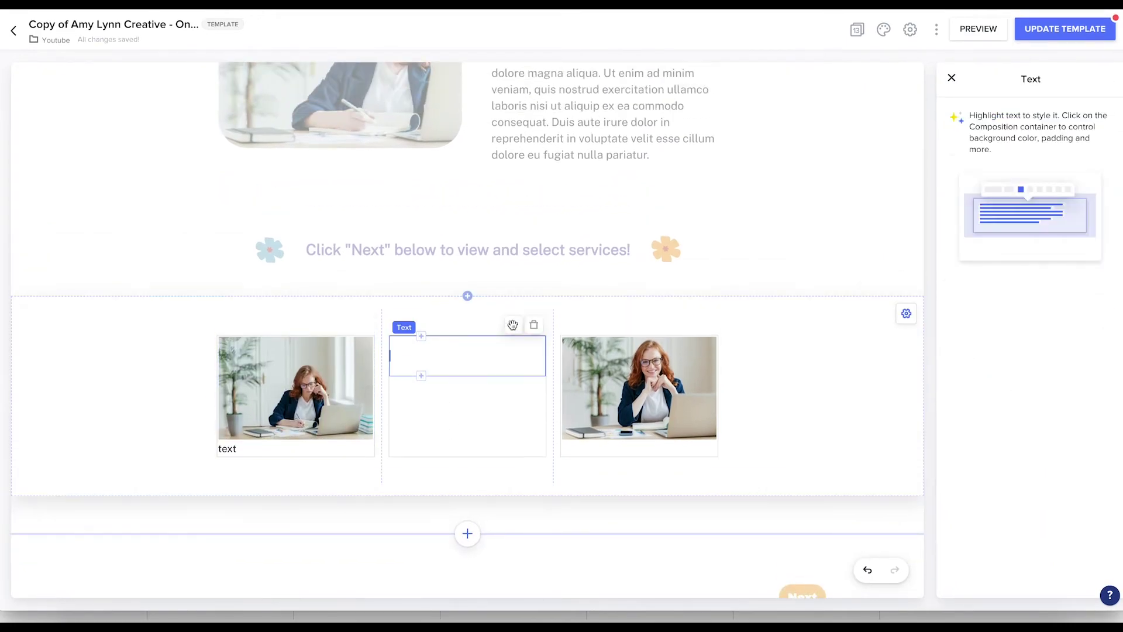
key("ctrl+a")
left_click(484, 378)
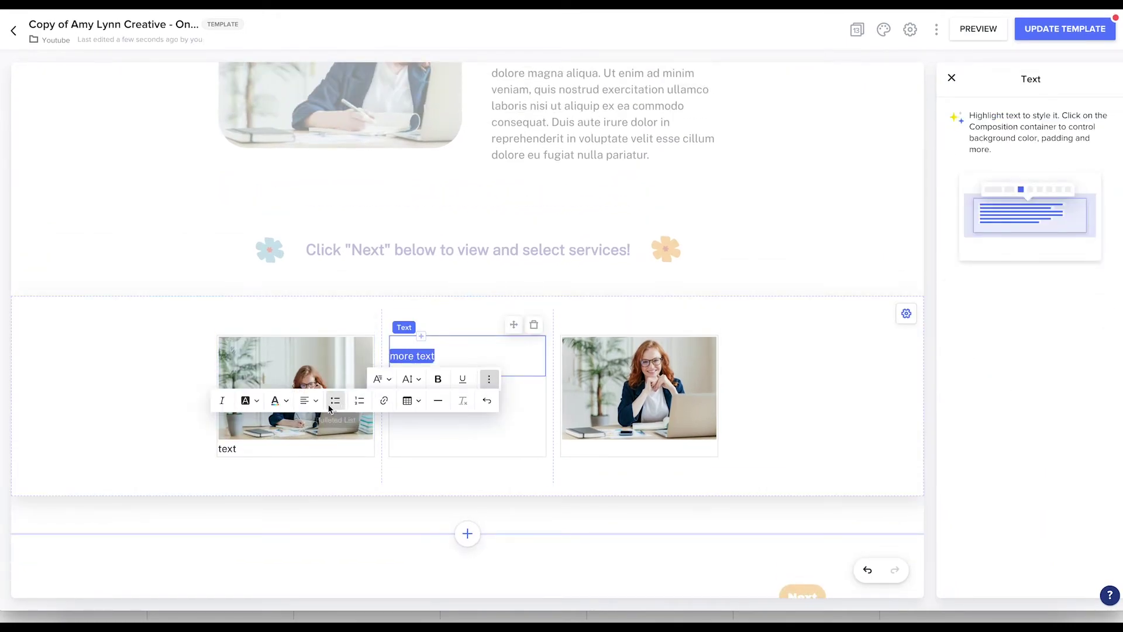
left_click(306, 398)
left_click(306, 432)
left_click(506, 398)
Step: Replace the middle column's text with a shortened Lorem ipsum paragraph
left_click(298, 455)
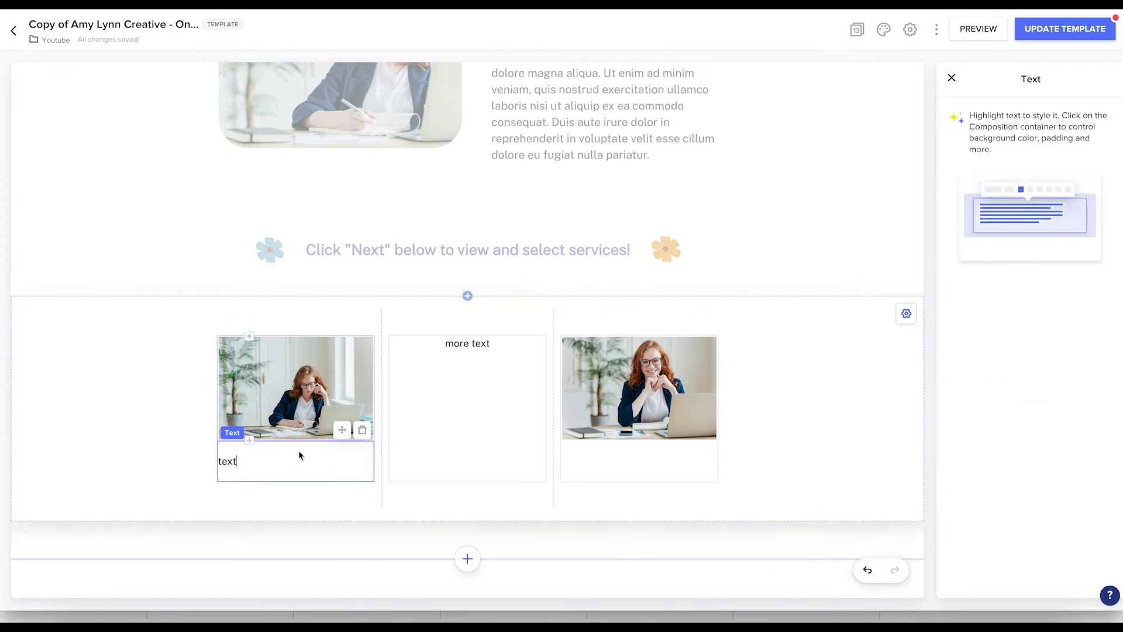
left_click(411, 425)
left_click(495, 345)
key("ctrl+a")
type("Lorem ipsum dolor sit amet, consectetur adipiscing elit, sed do eiusmod tempor incididunt ut labore et dolore magna aliqua. Ut enim ad minim veniam, quis nostrud exercitation ullamco laboris nisi ut aliquip ex ea commodo consequat. Duis aute irure dolor in reprehenderit in voluptate velit esse cillum dolore eu fugiat nulla pariatur.")
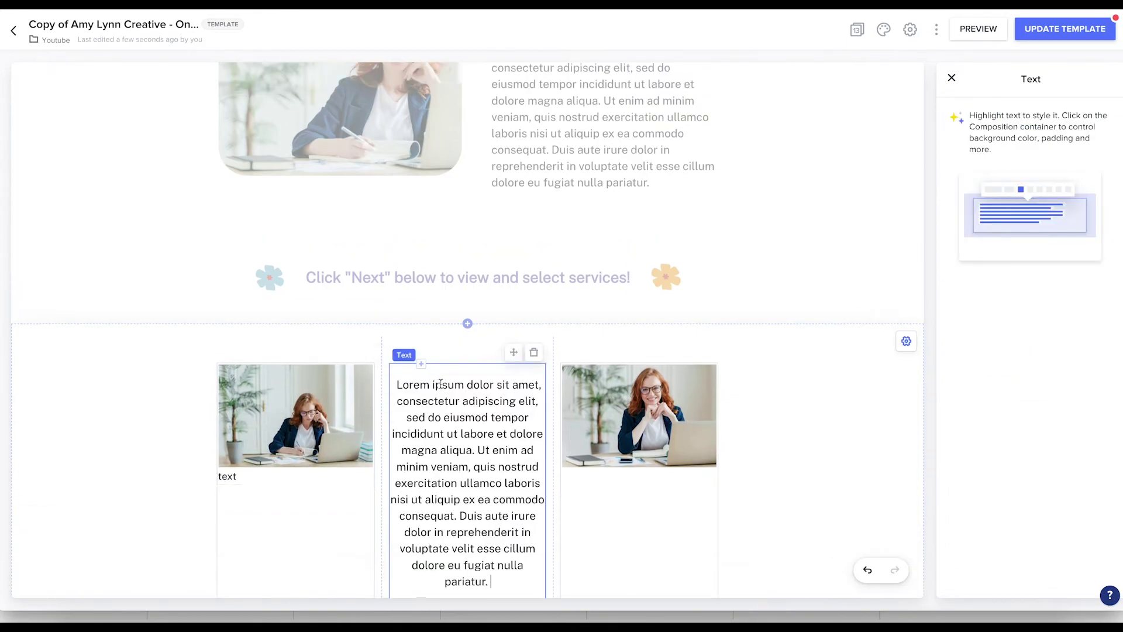
left_click_drag(466, 400, 524, 476)
key("BackSpace")
Step: Crop the right and left photos to 1:1 squares centred on the woman
left_click(629, 327)
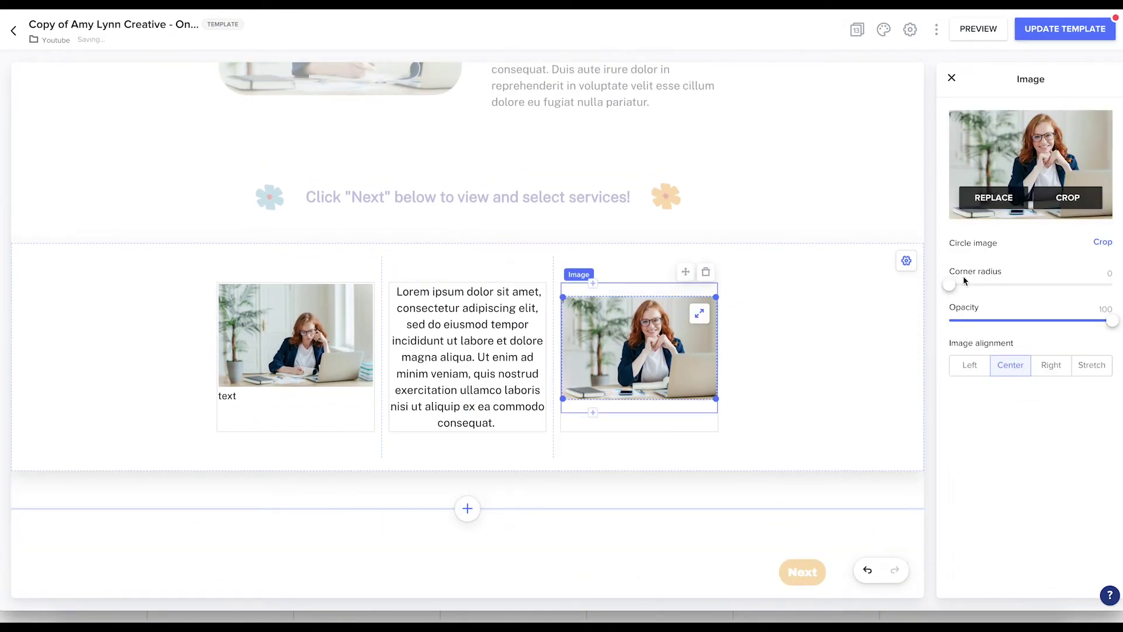
left_click(1082, 200)
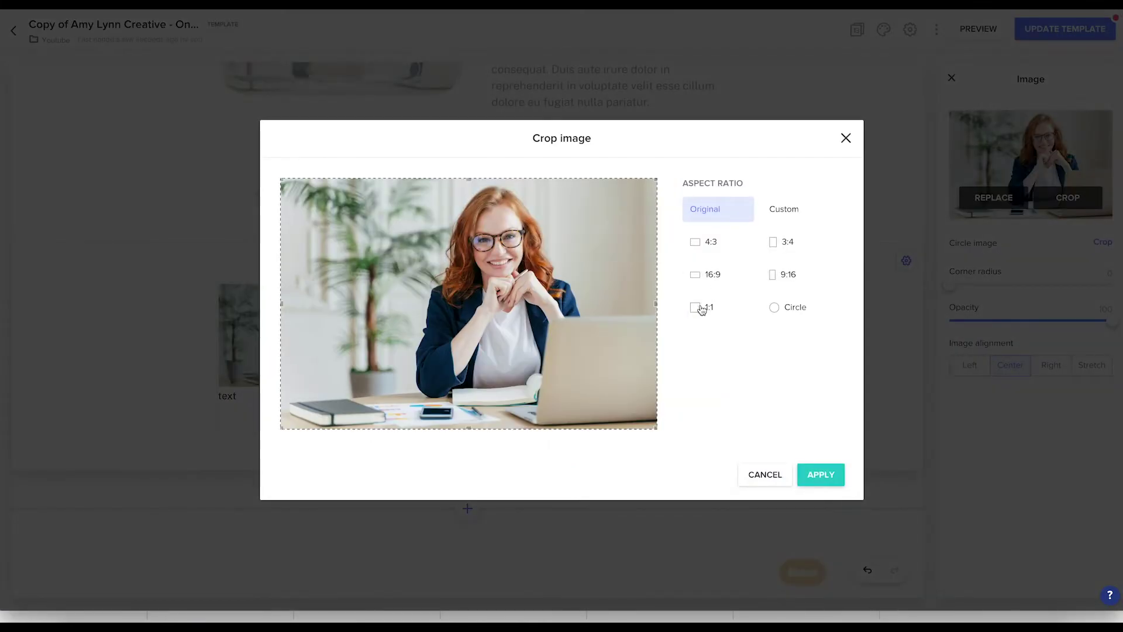
left_click(697, 307)
left_click_drag(432, 296, 522, 296)
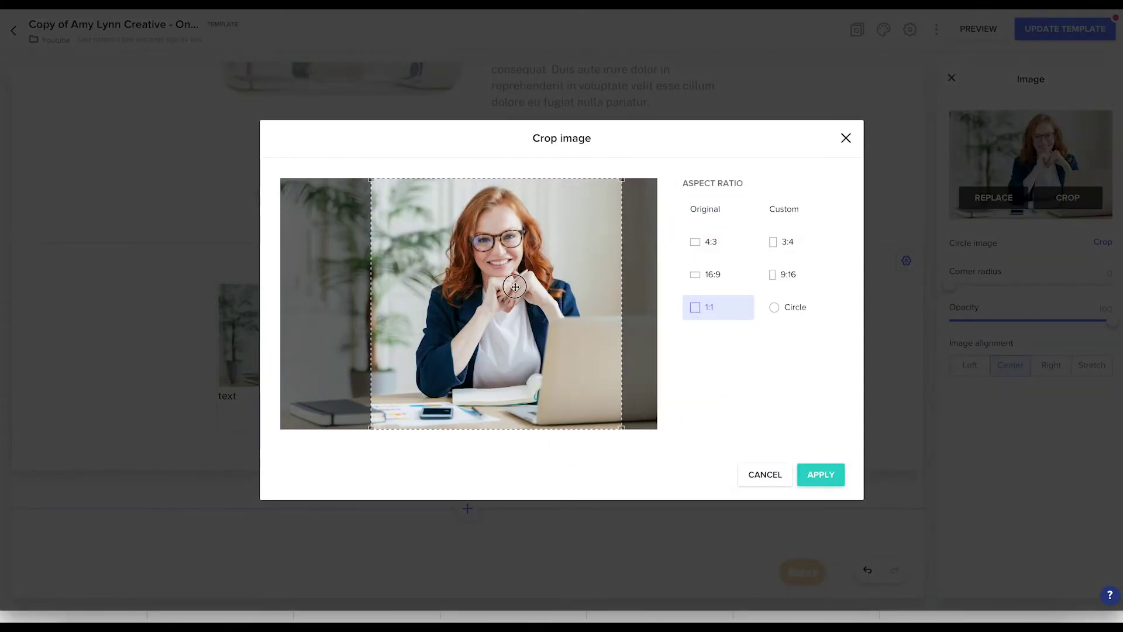
left_click(822, 474)
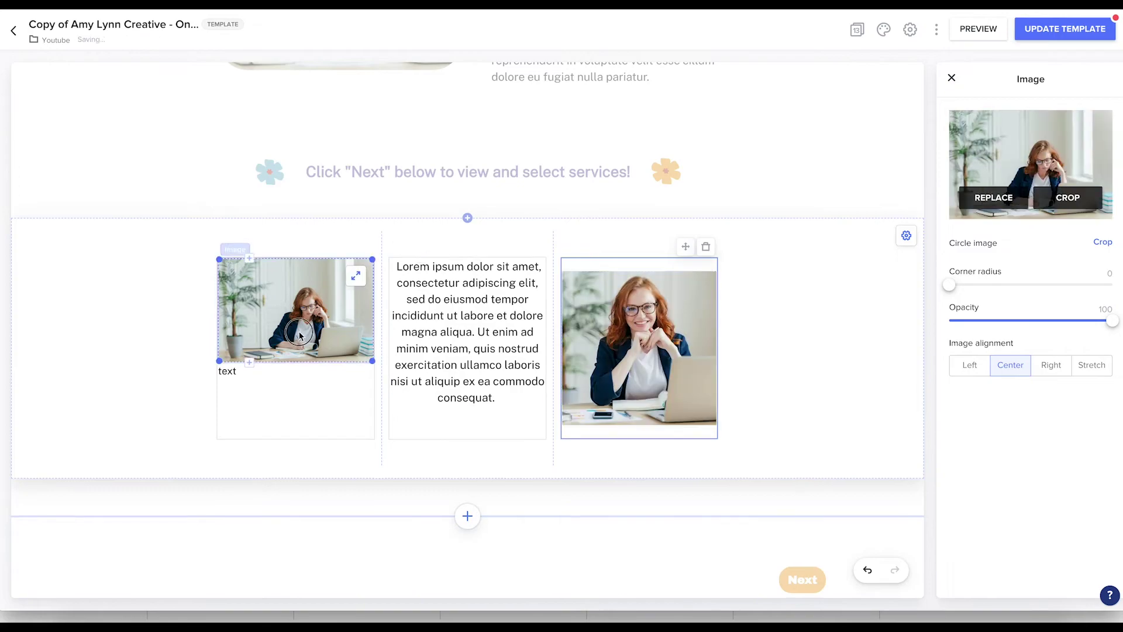
left_click(299, 335)
left_click(1034, 193)
left_click(697, 307)
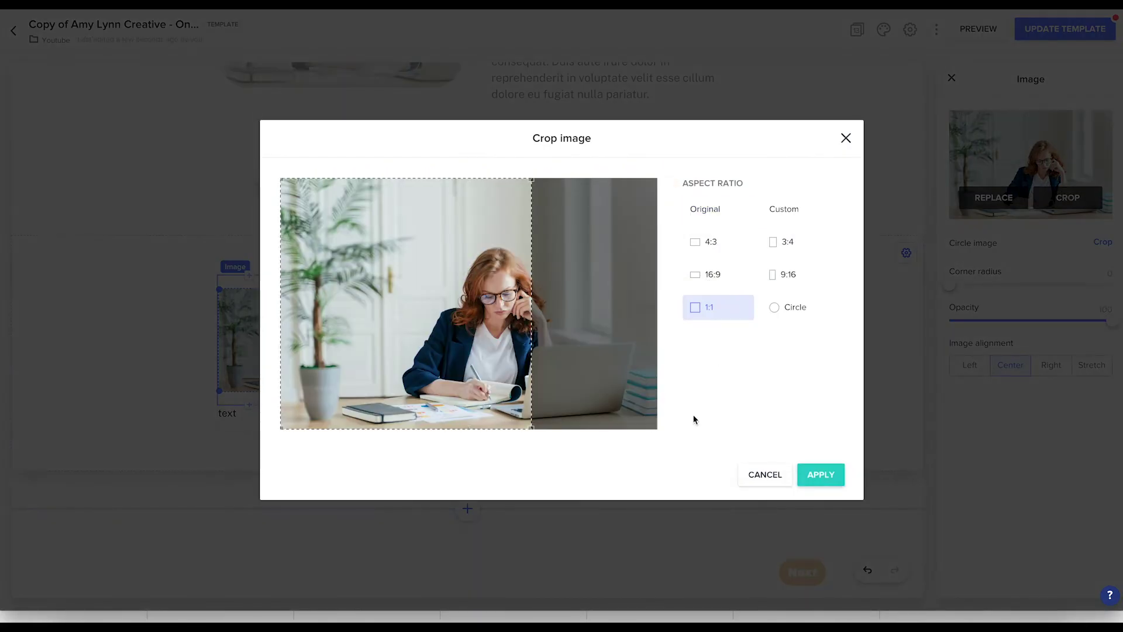
left_click_drag(412, 368, 500, 368)
left_click(822, 475)
Step: Add spacing dividers under the middle text and under the right photo
left_click(827, 394)
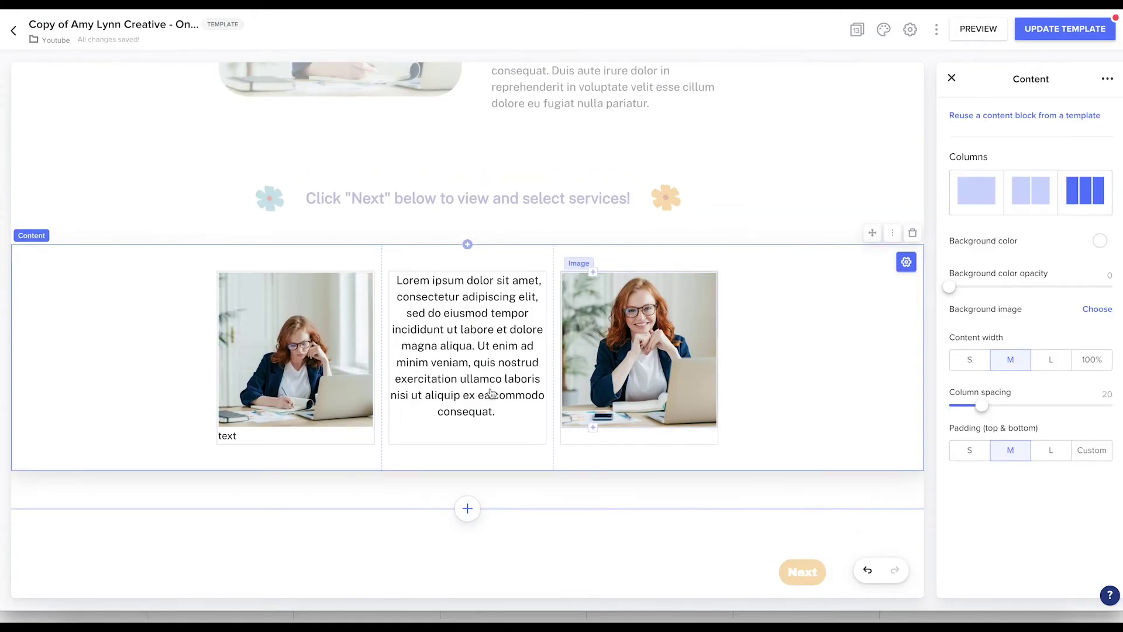
left_click(253, 424)
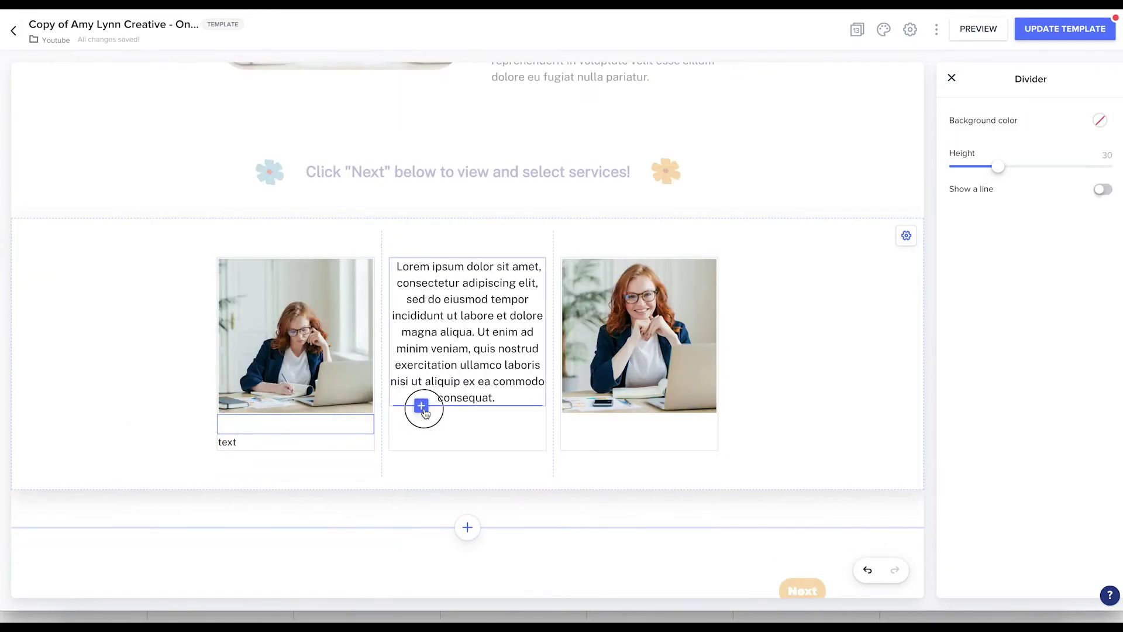
left_click(421, 458)
left_click(421, 402)
left_click(593, 413)
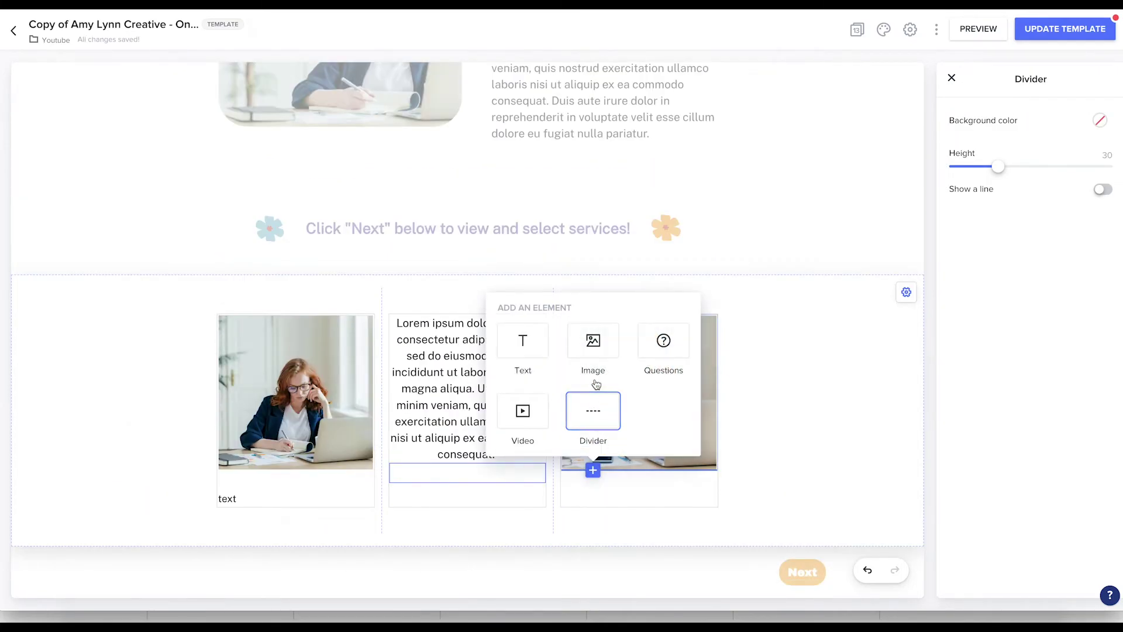
left_click(597, 424)
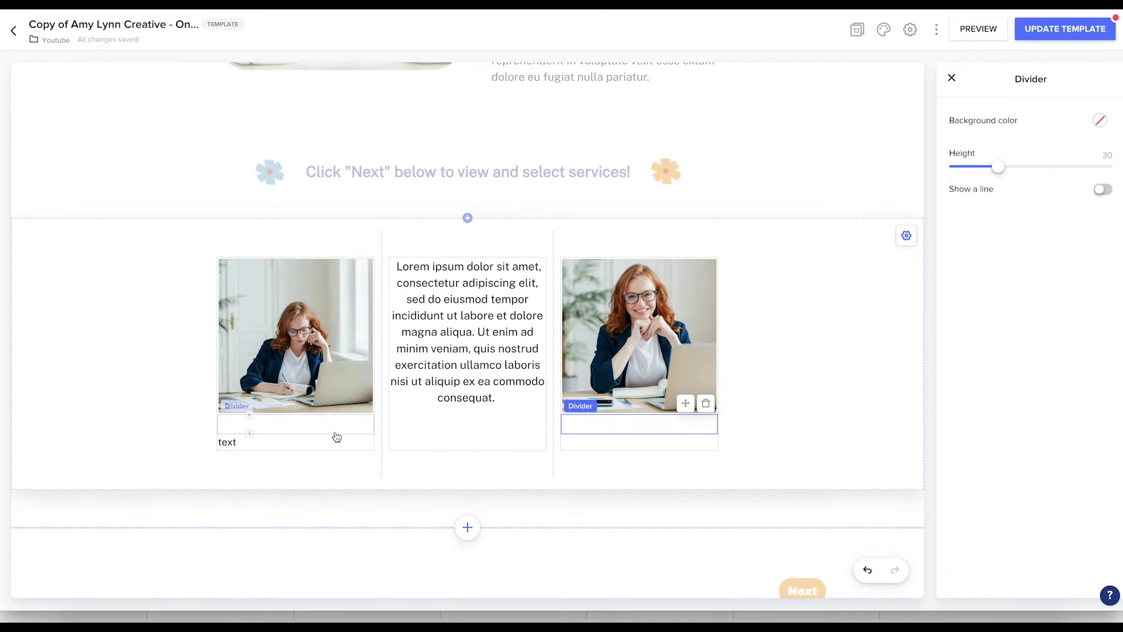
Step: Add a library photo below the middle text, cropped to a 1:1 square
left_click(473, 423)
left_click(421, 359)
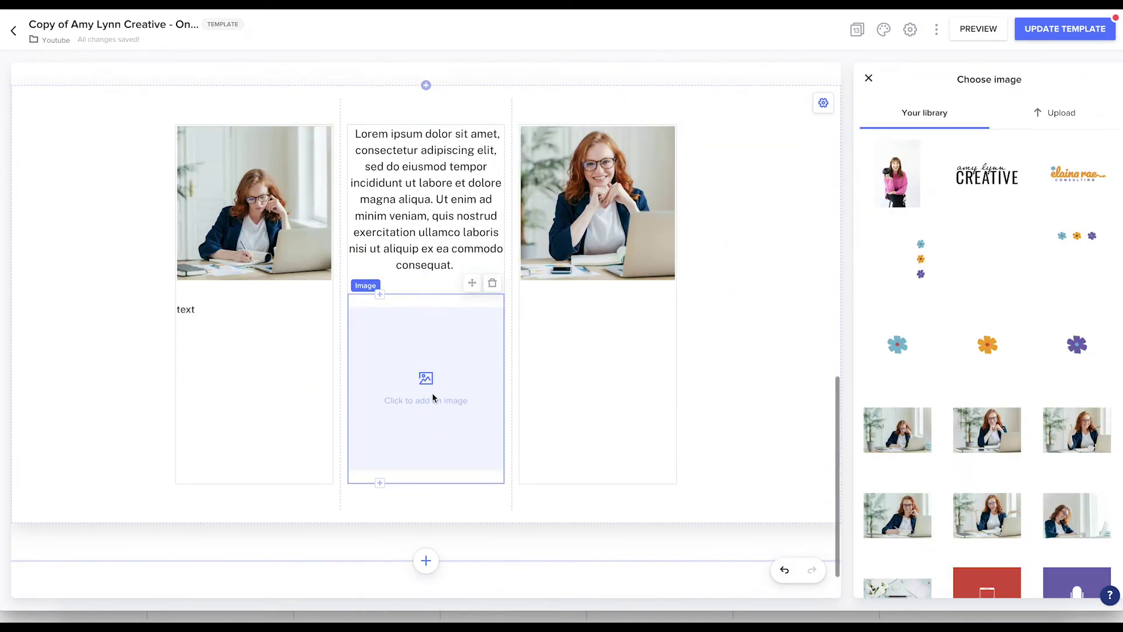
left_click(898, 514)
left_click(1068, 198)
left_click(698, 309)
left_click(821, 475)
Step: Paste a shortened Lorem ipsum paragraph under the left photo
left_click(799, 344)
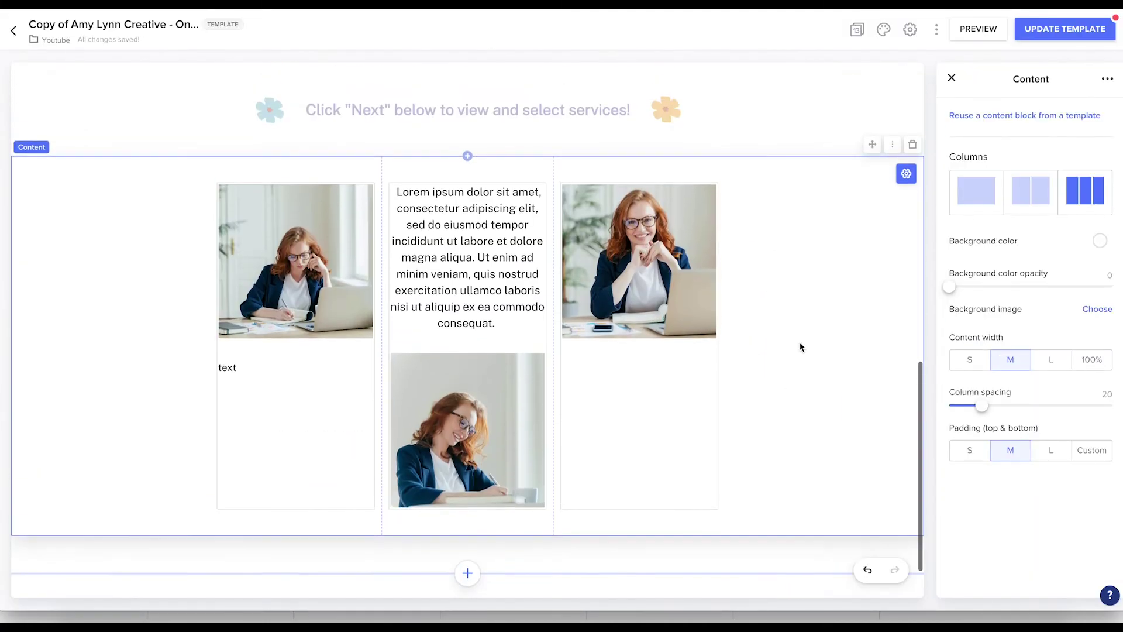
left_click(234, 363)
type("Lorem ipsum dolor sit amet, consectetur adipiscing elit, sed do eiusmod tempor incididunt ut labore et dolore magna aliqua. Ut enim ad minim veniam, quis nostrud exercitation ullamco laboris nisi ut aliquip ex ea commodo consequat. Duis aute irure dolor in reprehenderit in voluptate velit esse cillum dolore eu fugiat nulla pariatur.")
left_click_drag(299, 471, 321, 573)
key("BackSpace")
Step: Add a text block under the right photo with a shortened Lorem ipsum paragraph
left_click(627, 384)
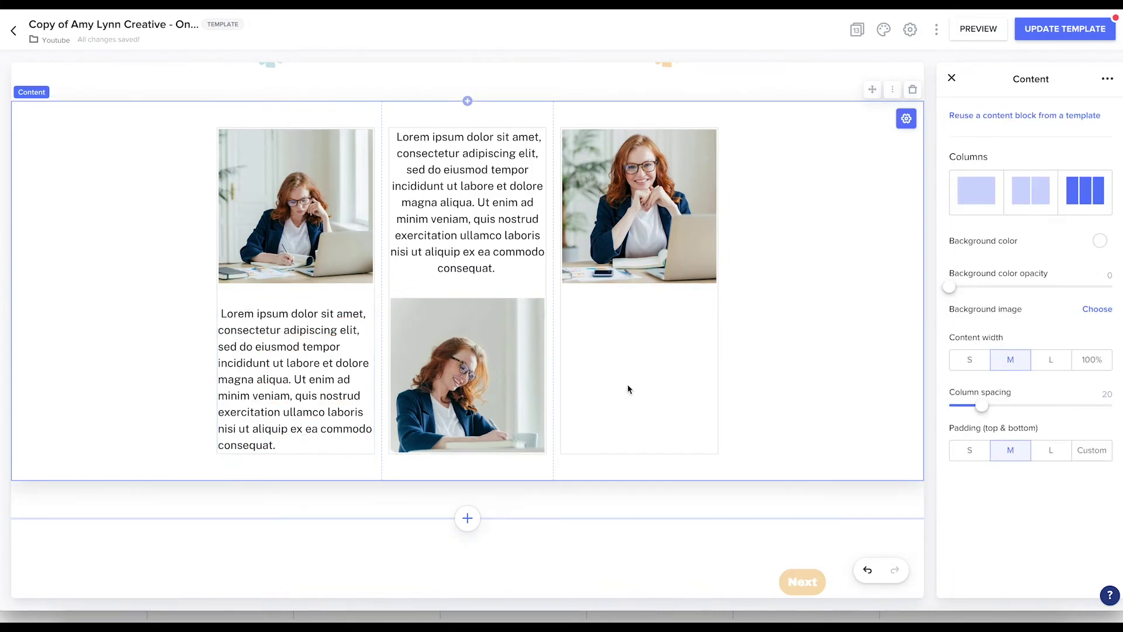
left_click(595, 301)
left_click(593, 317)
left_click(534, 420)
left_click(693, 326)
key("ctrl+v")
left_click_drag(621, 470, 606, 535)
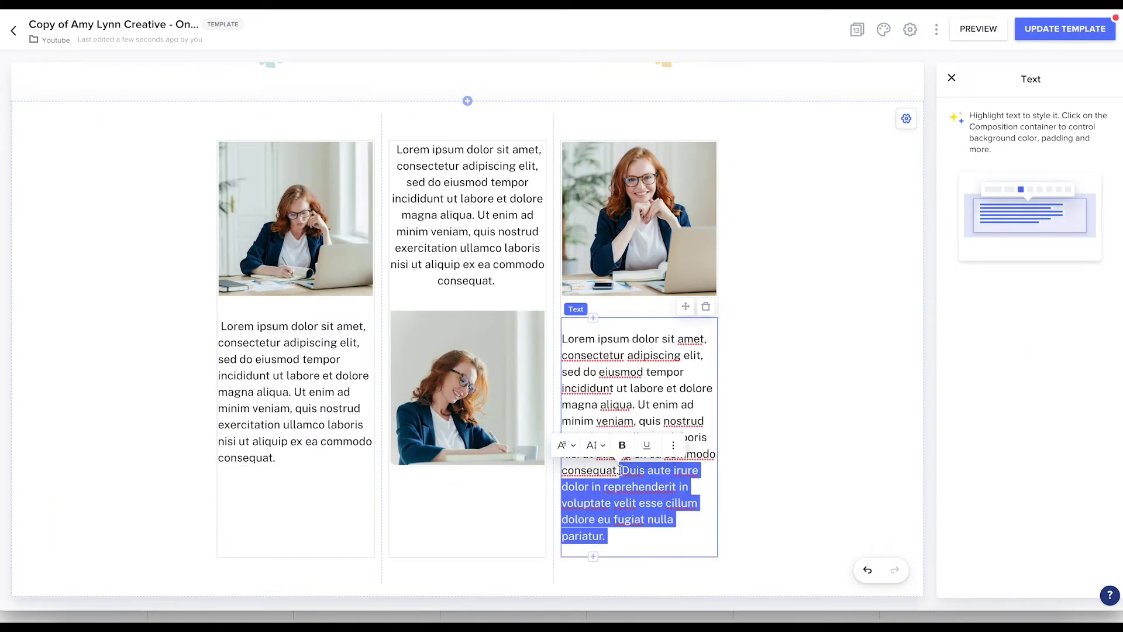
key("BackSpace")
Step: Center-align the right and left columns' paragraphs
left_click(766, 419)
scroll(767, 418, "down", 1)
triple_click(670, 370)
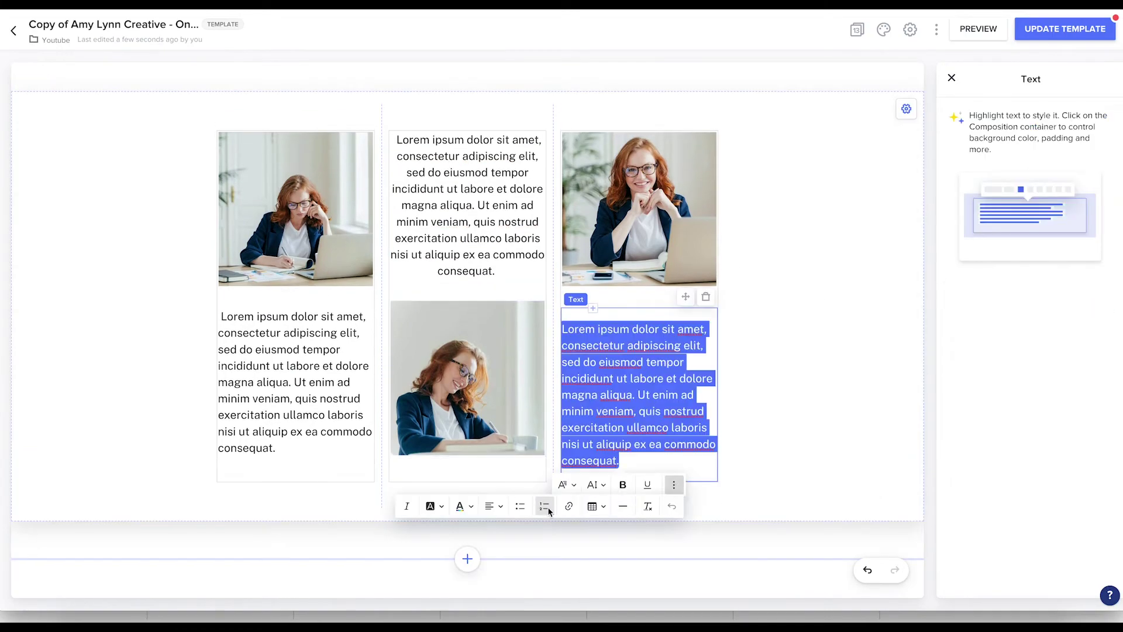
left_click(498, 505)
left_click(497, 542)
triple_click(293, 386)
key("ctrl+c")
left_click(150, 506)
left_click(157, 561)
Step: Add a spacing divider below the left column's centred text
left_click(787, 349)
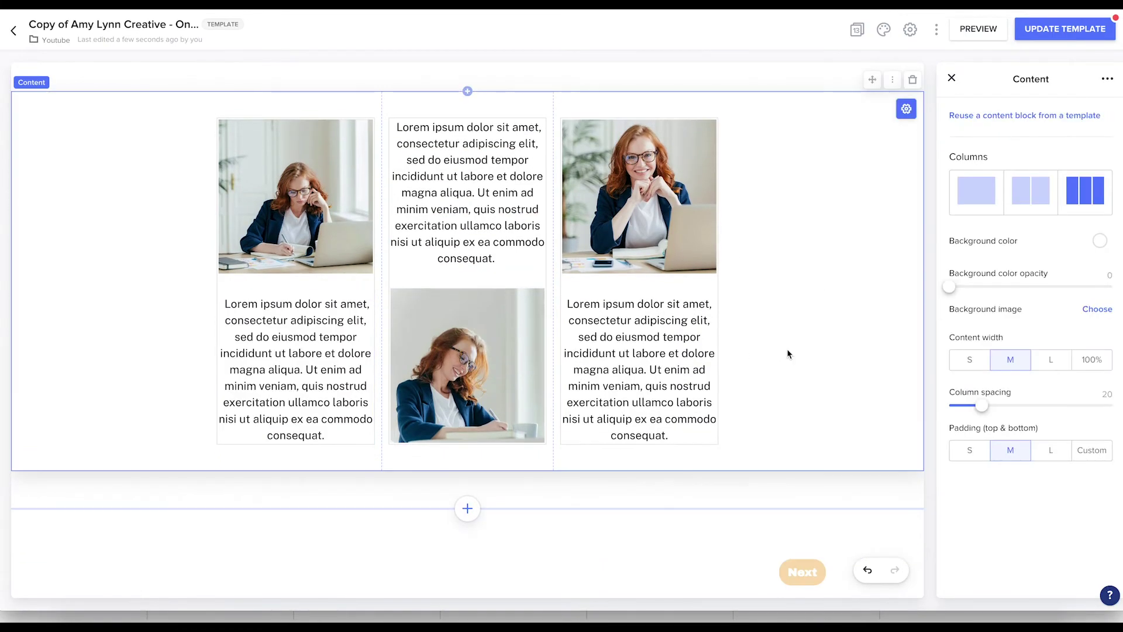
scroll(468, 351, "up", 1)
left_click(259, 522)
left_click(251, 458)
left_click(421, 486)
left_click(594, 482)
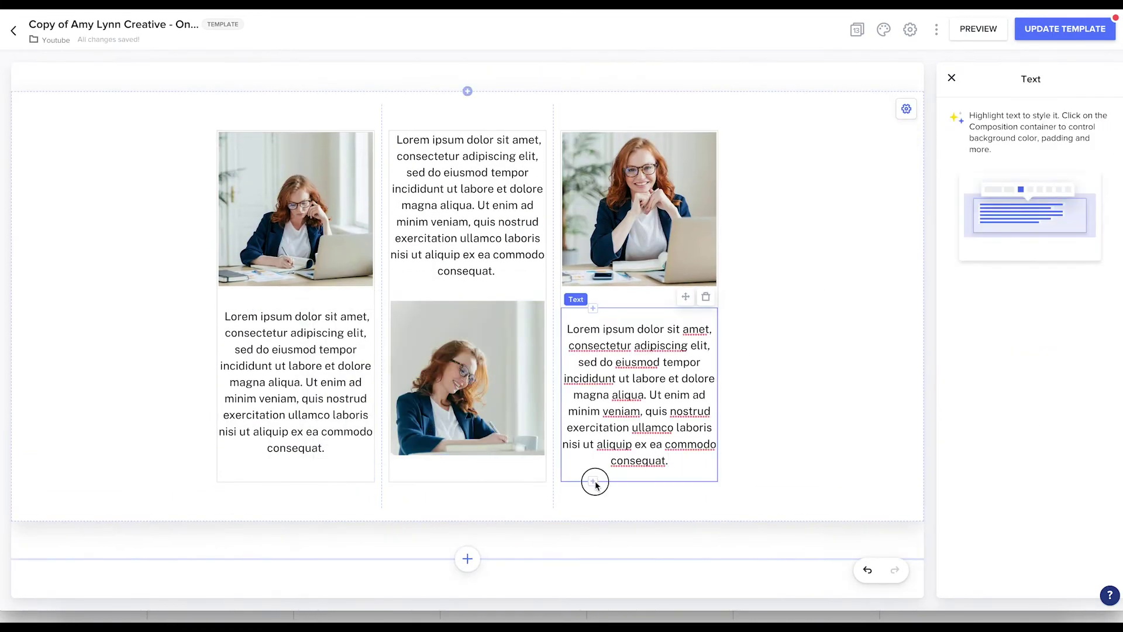
left_click(579, 471)
left_click(248, 474)
Step: Place a library photo in the left column's image block, cropped to 1:1
left_click(248, 344)
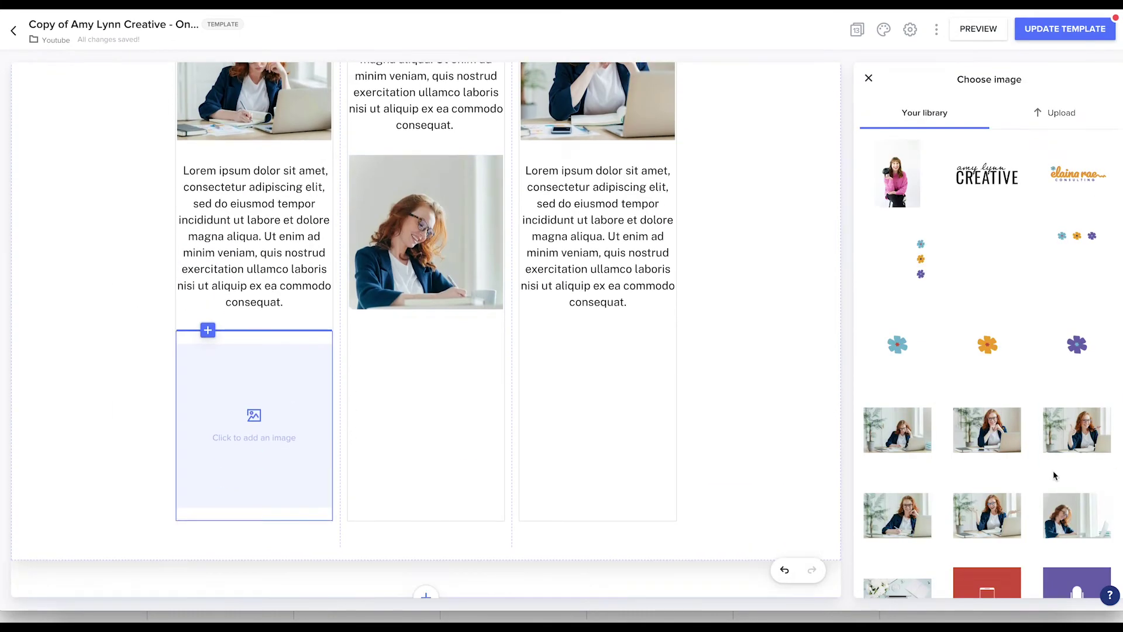
scroll(988, 351, "down", 2)
left_click(897, 314)
left_click(1068, 197)
left_click(709, 307)
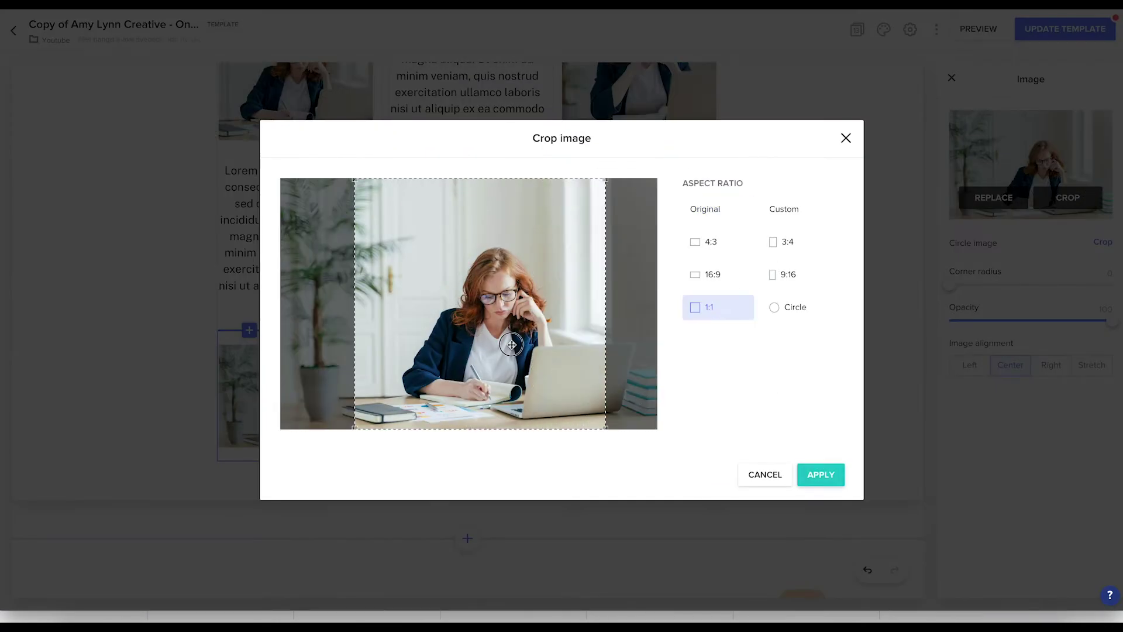
left_click(820, 475)
Step: Paste the placeholder paragraph into the middle text block as a numbered list
left_click(458, 261)
left_click(433, 299)
scroll(387, 400, "up", 2)
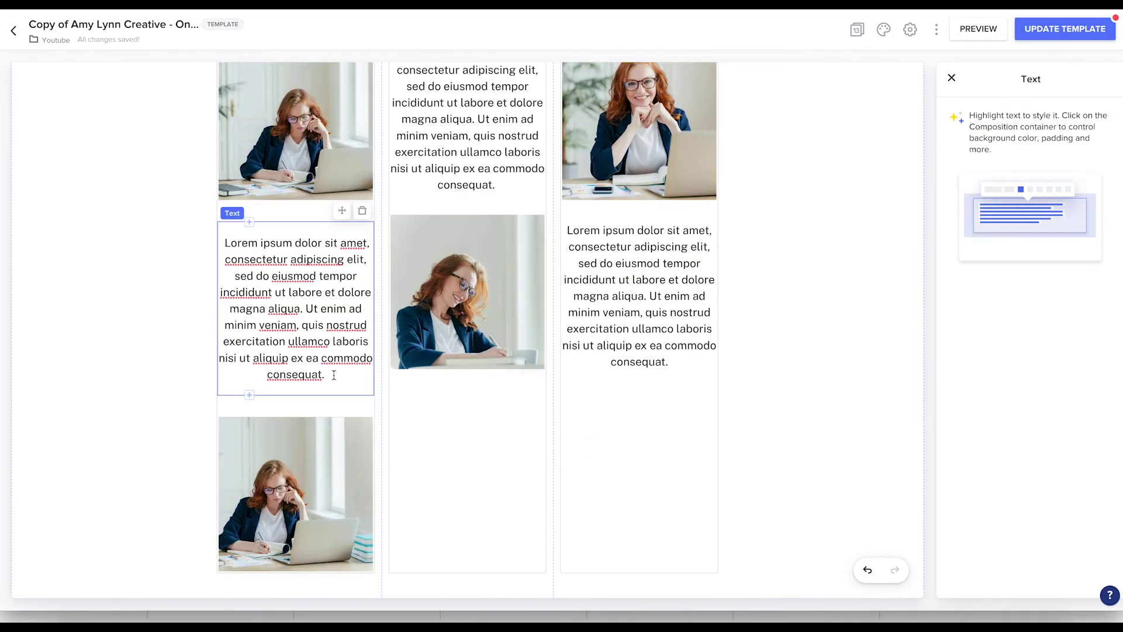
left_click(431, 385)
left_click(434, 388)
key("ctrl+v")
key("ctrl+a")
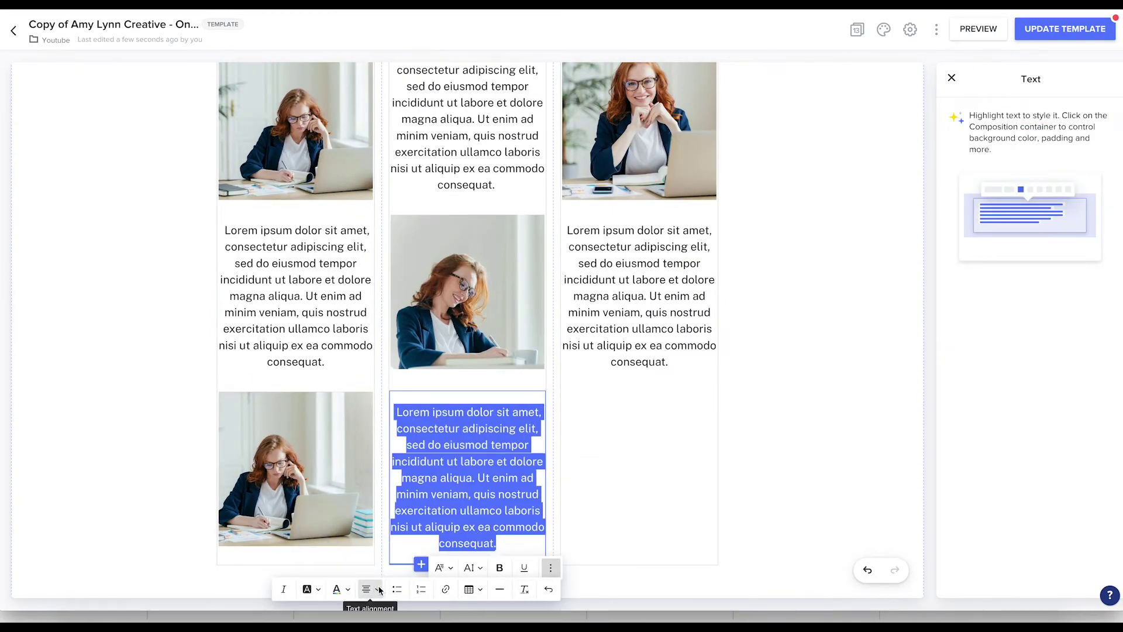
left_click(422, 589)
Step: Left-align the middle numbered list and set its text size to Small
left_click(521, 402)
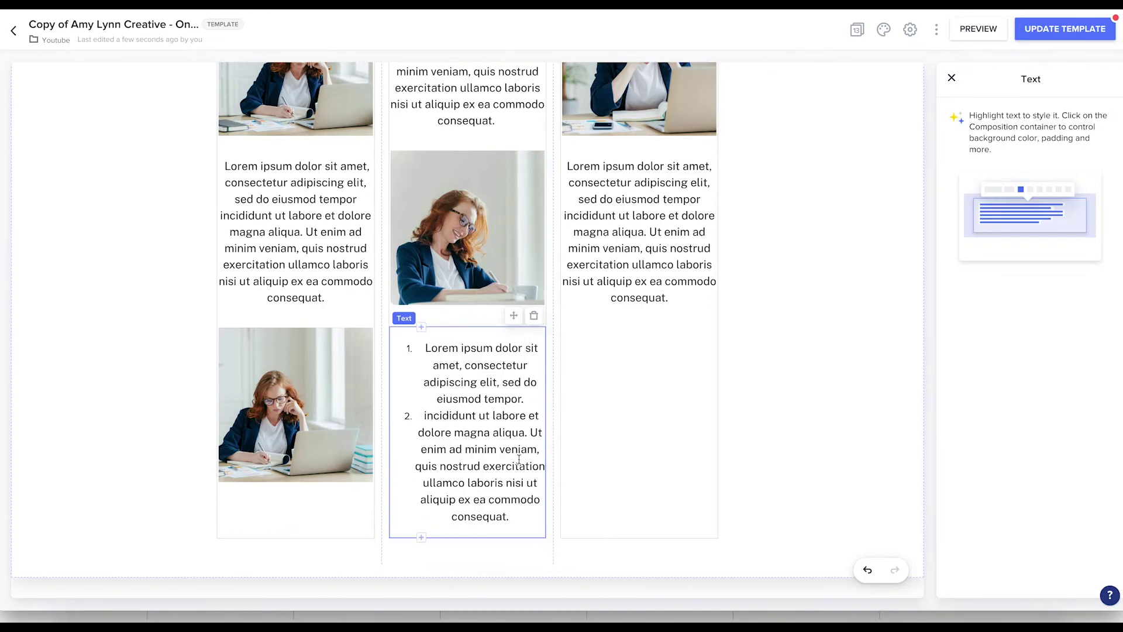
key("ctrl+a")
left_click(409, 578)
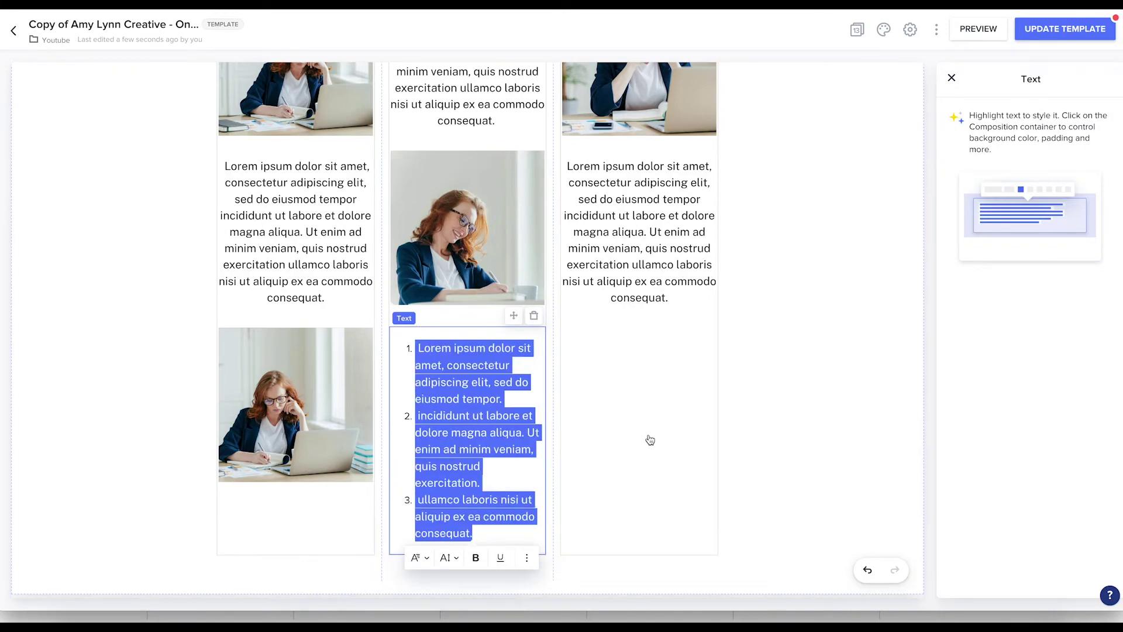
left_click(449, 557)
left_click(468, 394)
left_click(619, 394)
Step: Set the right and left columns' text to Small
left_click(690, 263)
key("ctrl+a")
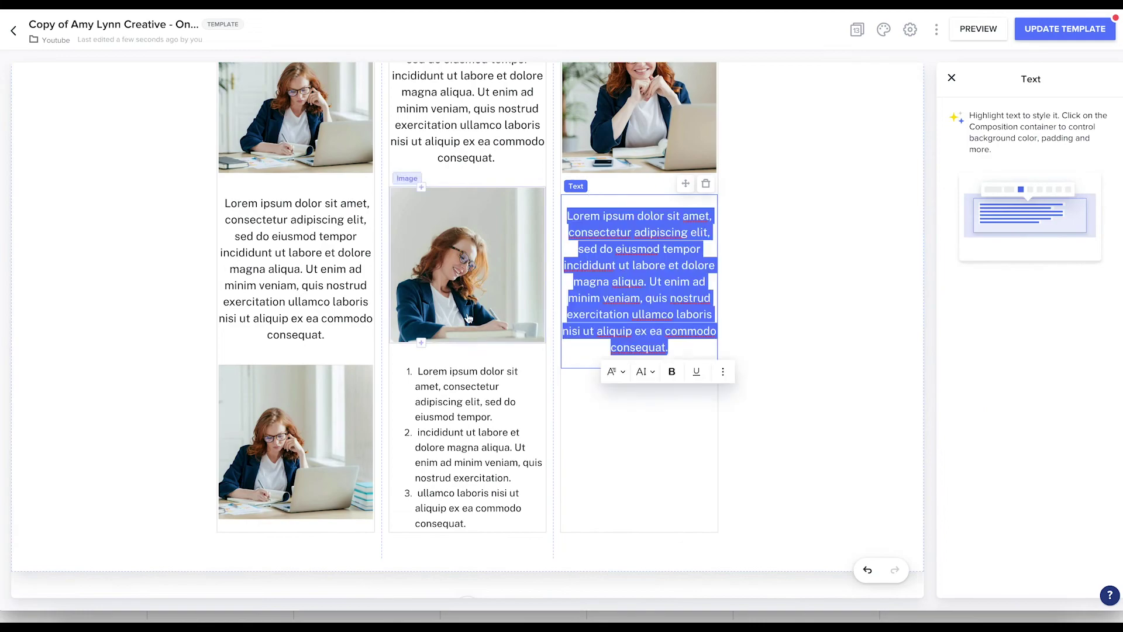
left_click(471, 324)
left_click_drag(222, 331, 368, 465)
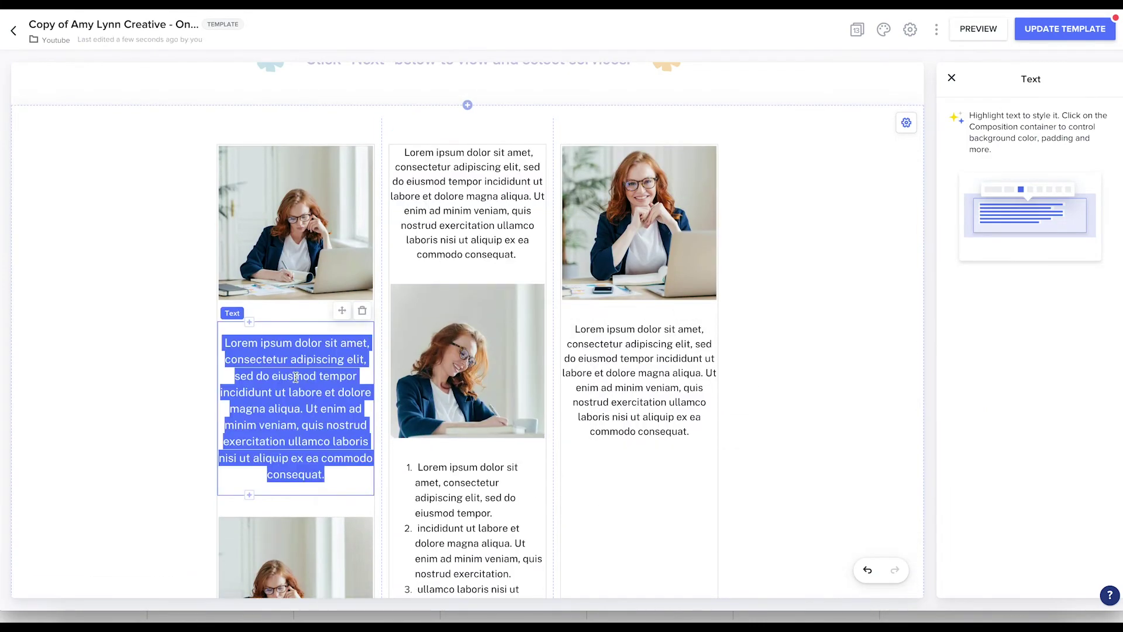
left_click(718, 411)
Step: Add a 1:1-cropped library photo below the right column's text
scroll(718, 412, "down", 2)
left_click(591, 379)
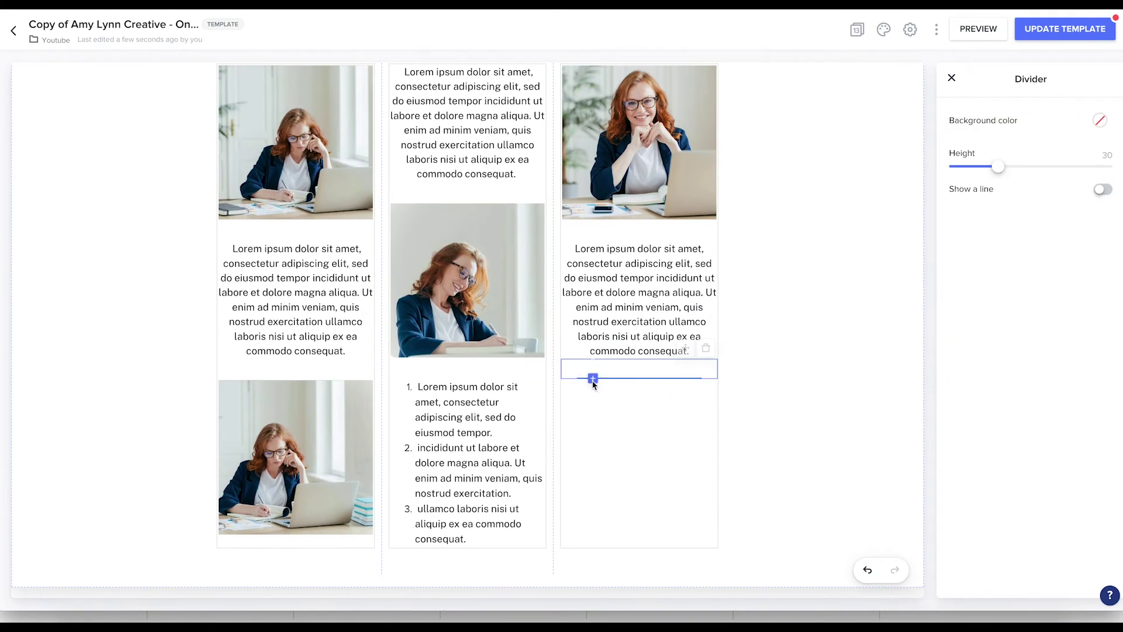
left_click(597, 462)
left_click(987, 515)
left_click(1067, 198)
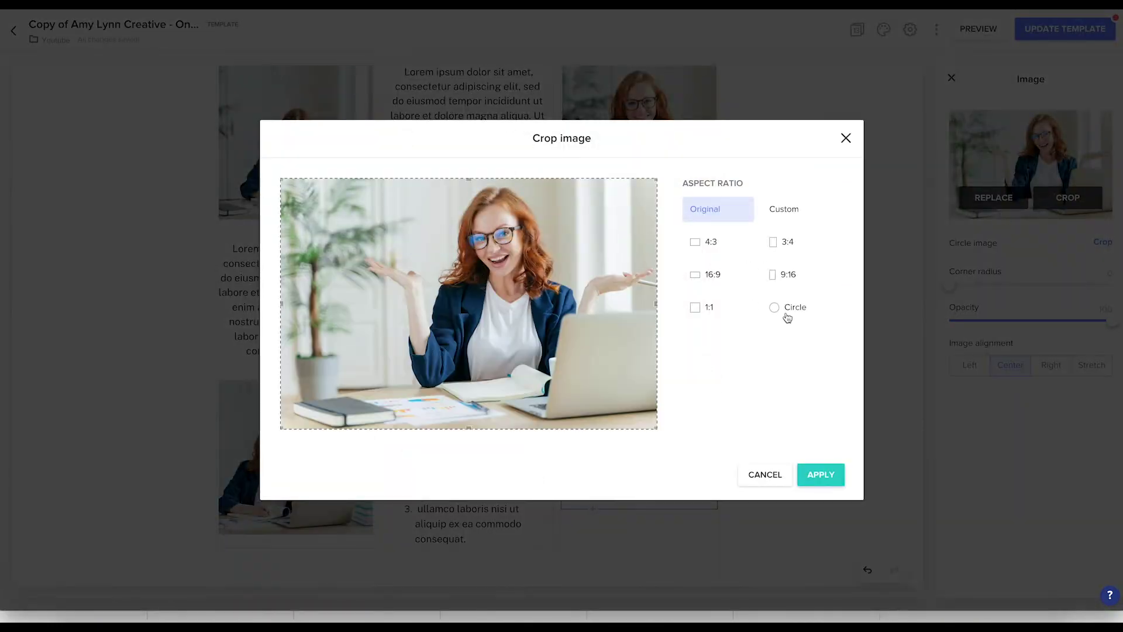
left_click(722, 306)
left_click(819, 473)
left_click(830, 381)
scroll(830, 381, "up", 4)
scroll(830, 381, "down", 3)
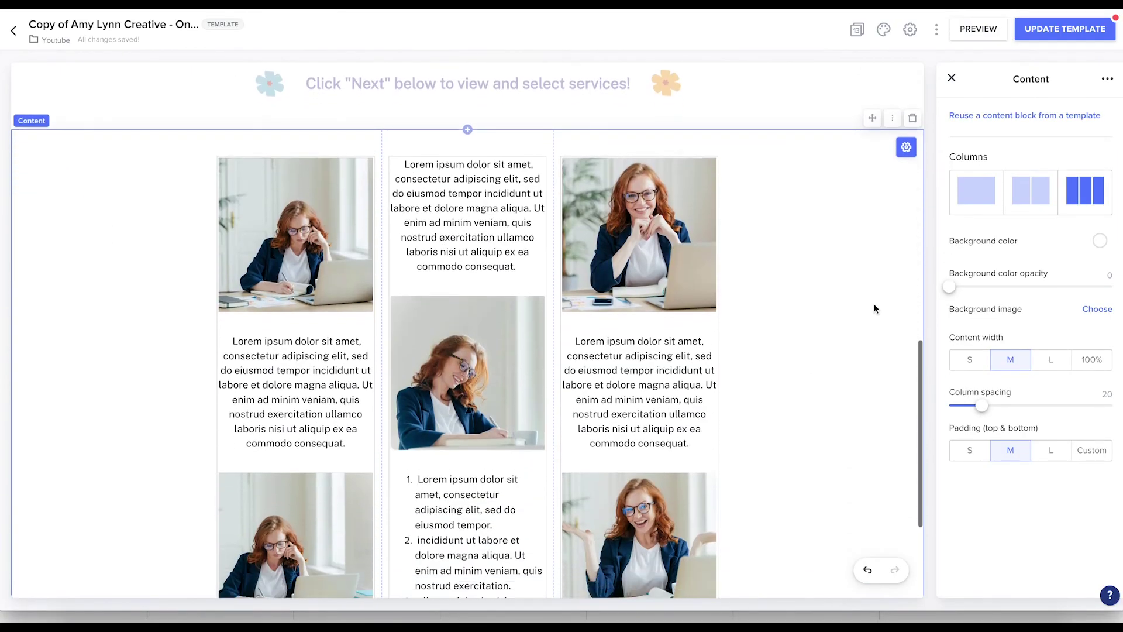
scroll(838, 355, "down", 2)
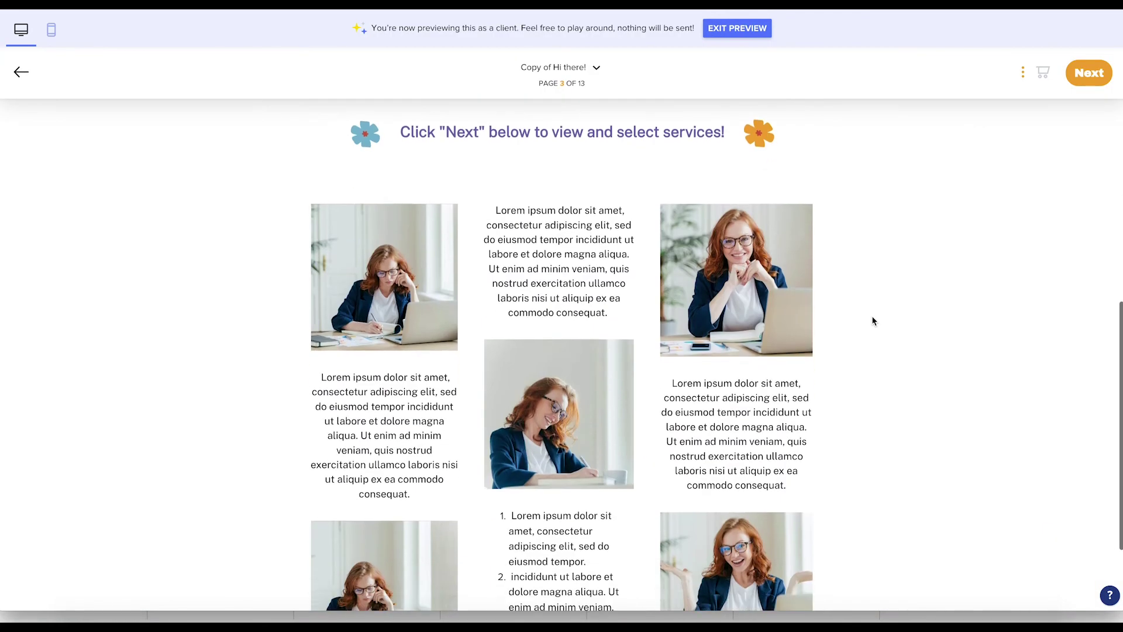
scroll(871, 320, "up", 9)
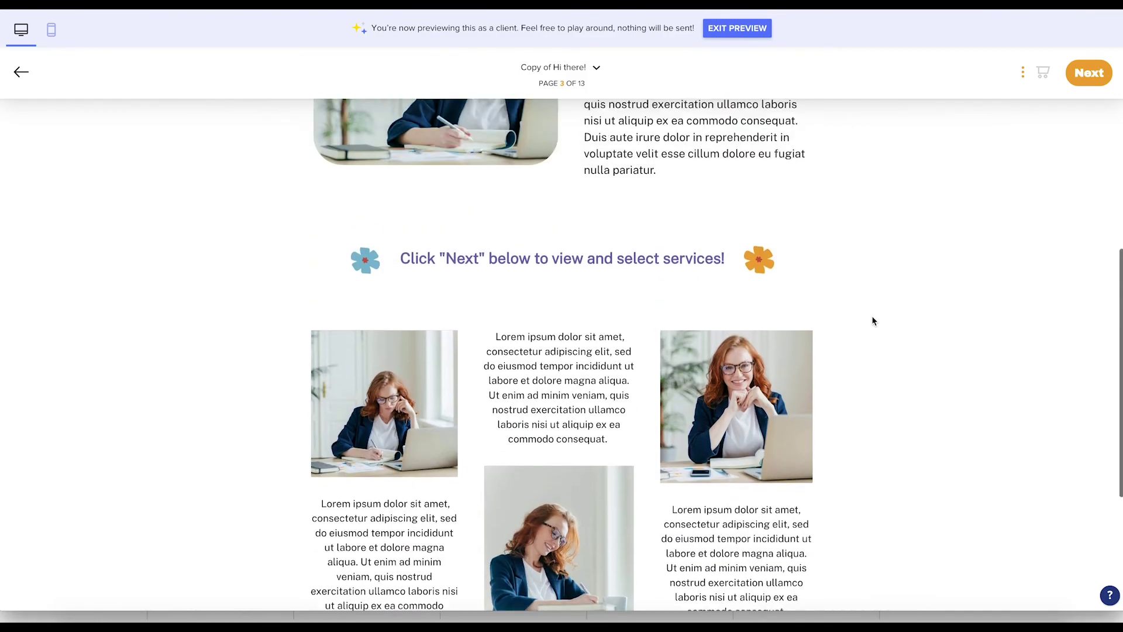
scroll(871, 320, "down", 7)
scroll(871, 321, "down", 2)
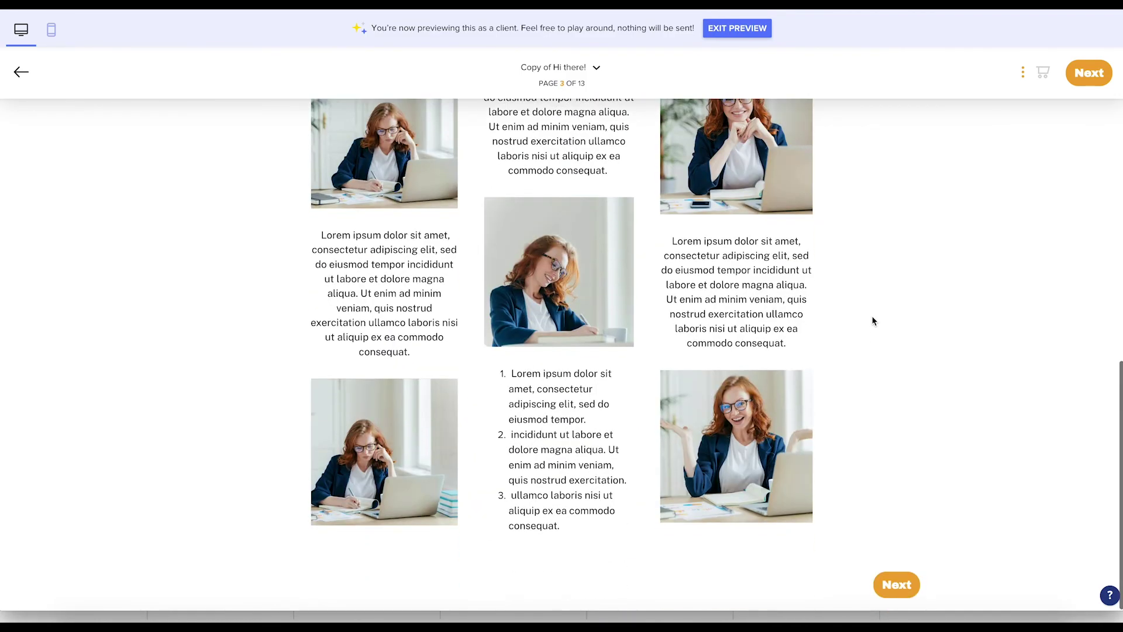
scroll(872, 320, "up", 2)
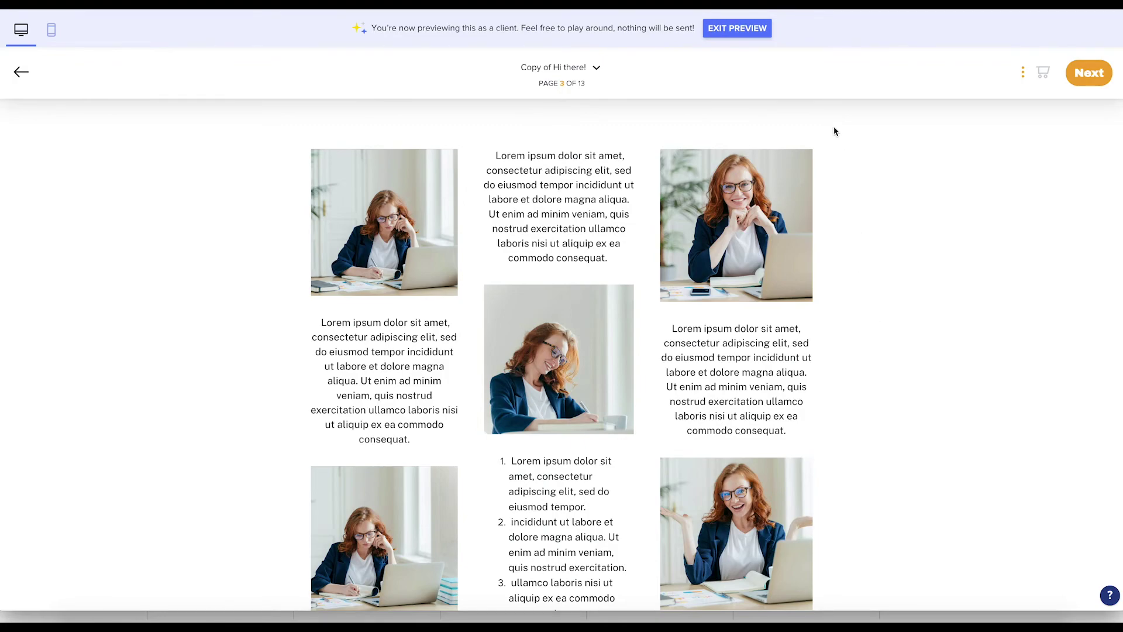
scroll(890, 255, "down", 3)
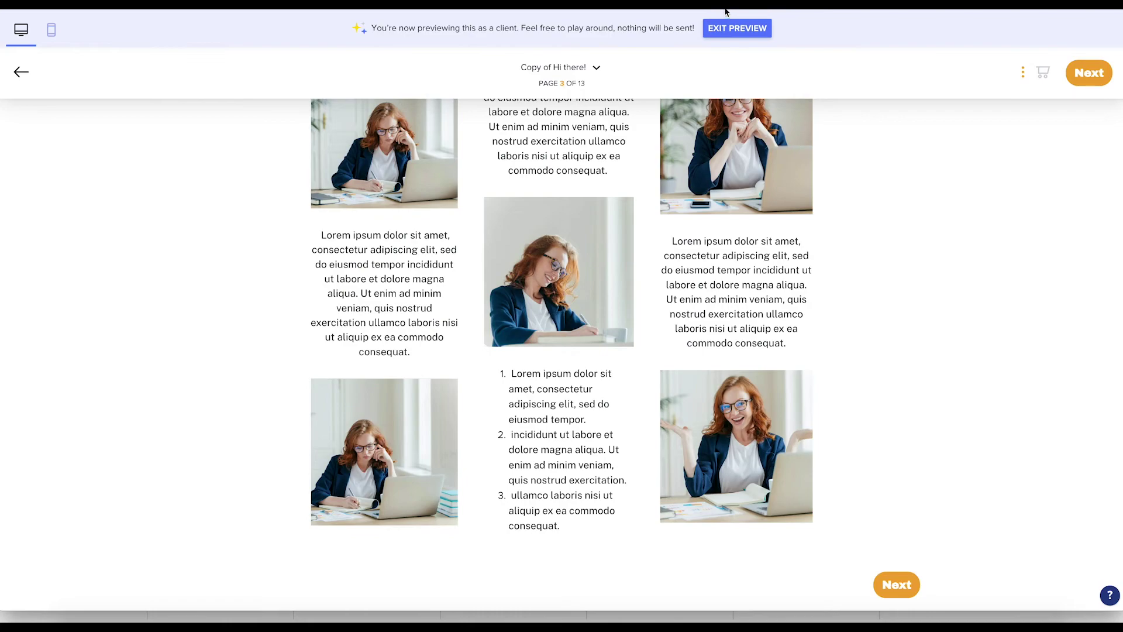
Step: Shrink the middle column's photo by dragging its corner inward
left_click(734, 35)
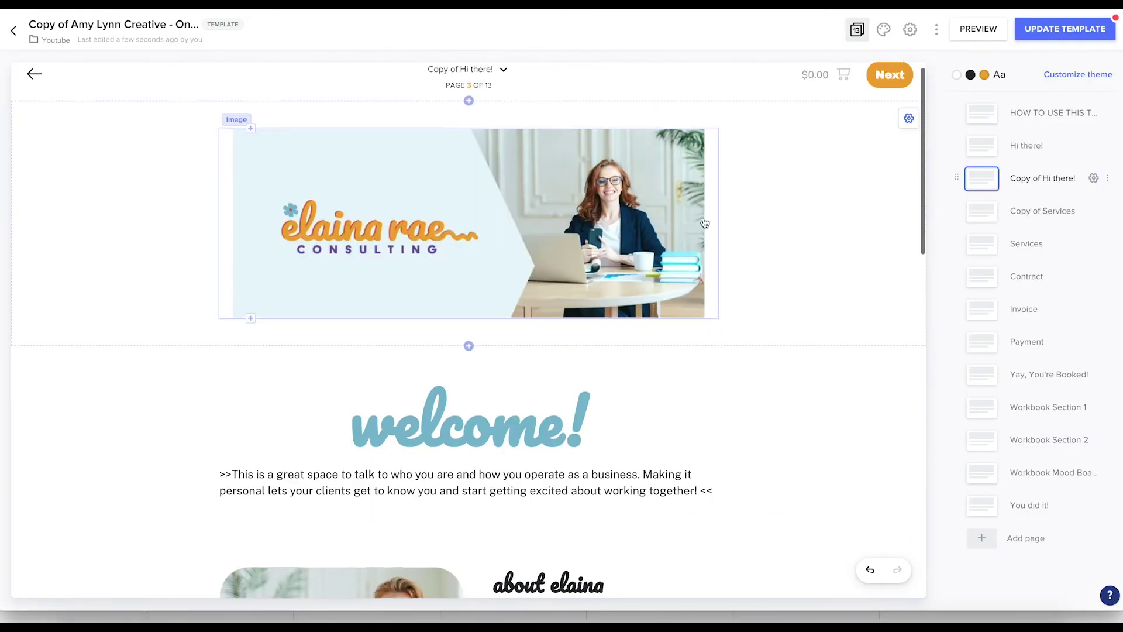
scroll(705, 223, "down", 15)
left_click(466, 326)
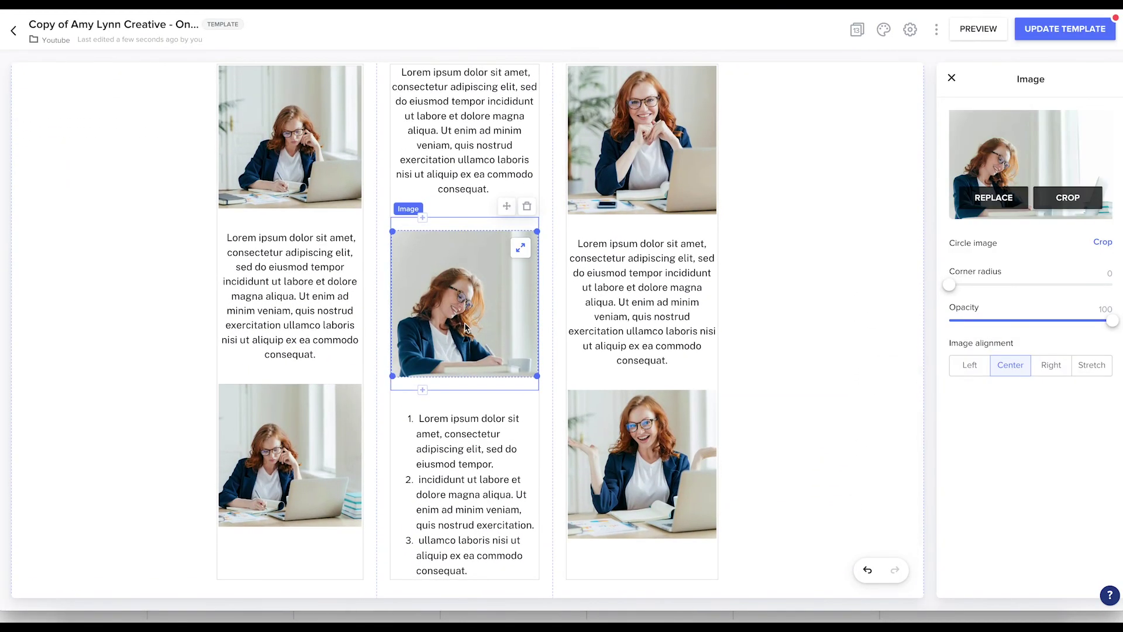
mouse_move(393, 233)
left_mouse_down()
mouse_move(404, 248)
mouse_move(388, 225)
left_mouse_up()
Step: Raise the spacer above the middle photo to height 47 and preview the page
left_click(454, 216)
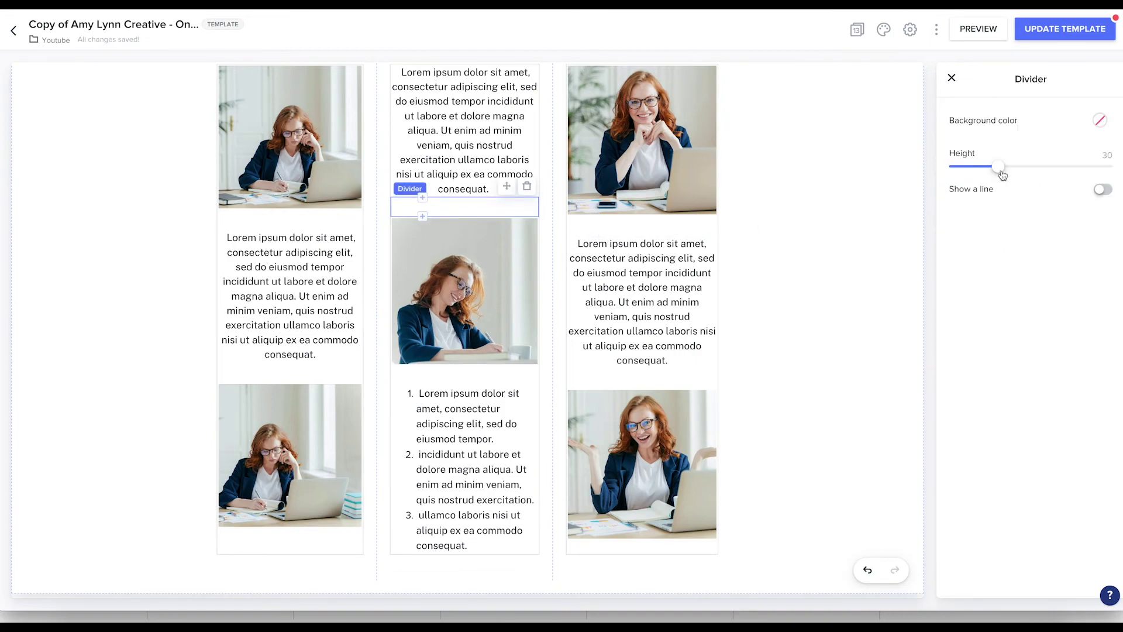
left_click_drag(1002, 173, 1025, 172)
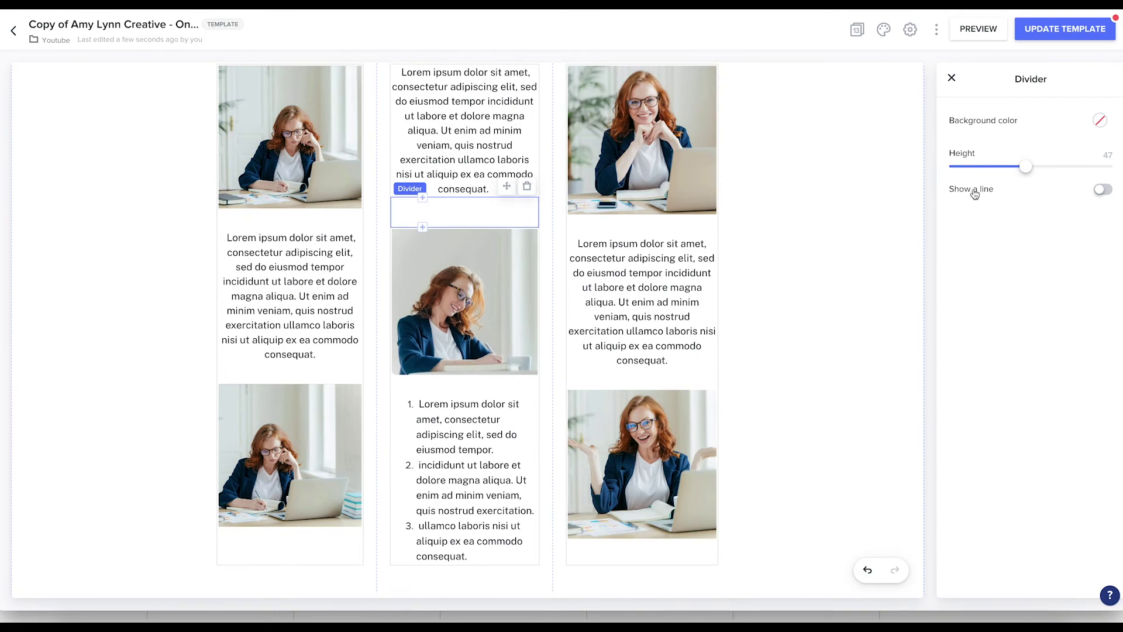
left_click(978, 28)
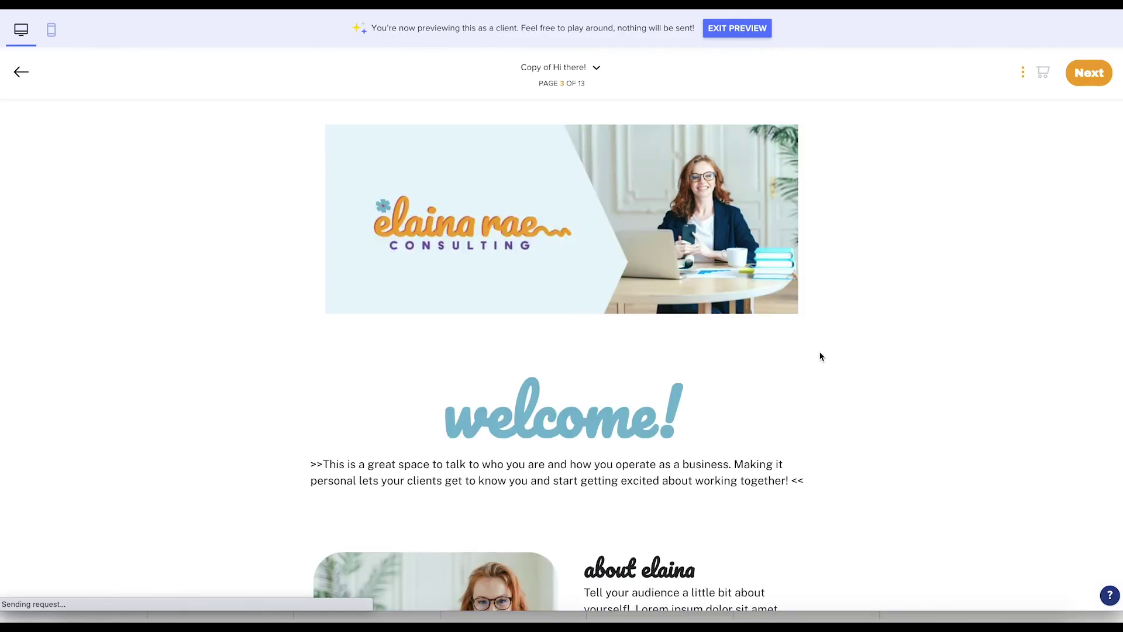
Step: Scroll the client preview to check the photo grid, then exit to the template editor
scroll(820, 356, "down", 10)
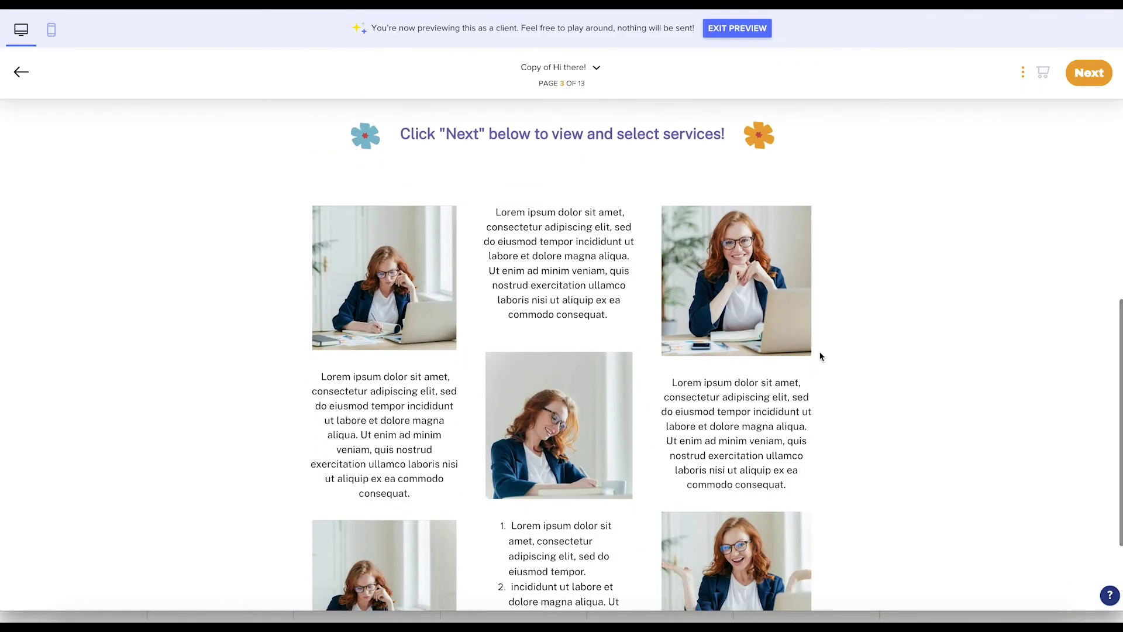
scroll(820, 356, "down", 1)
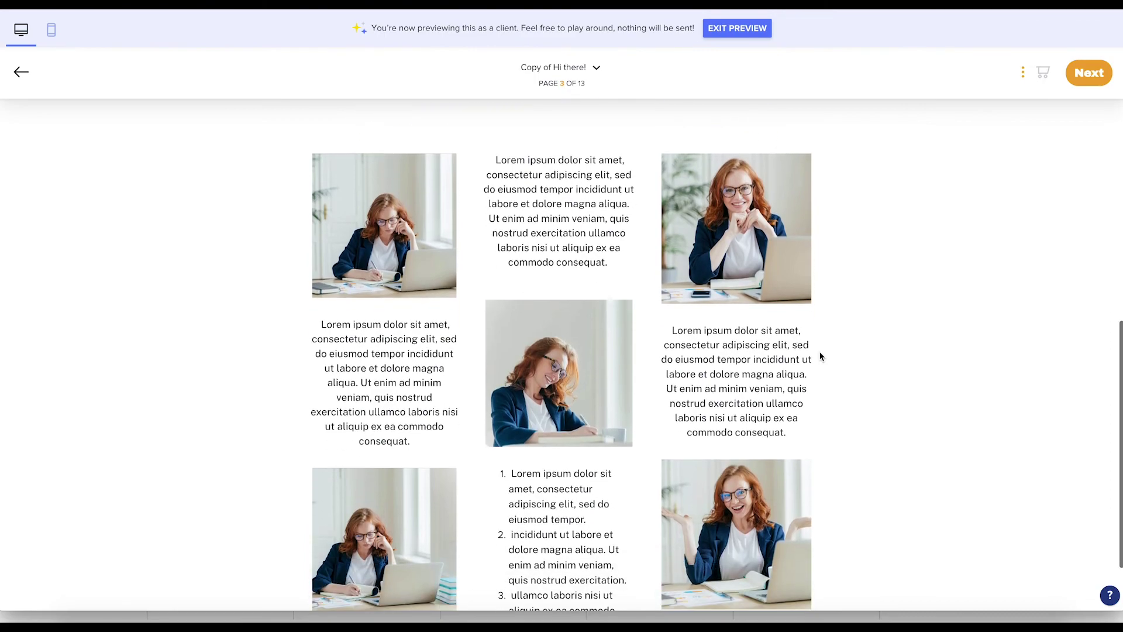
left_click(746, 35)
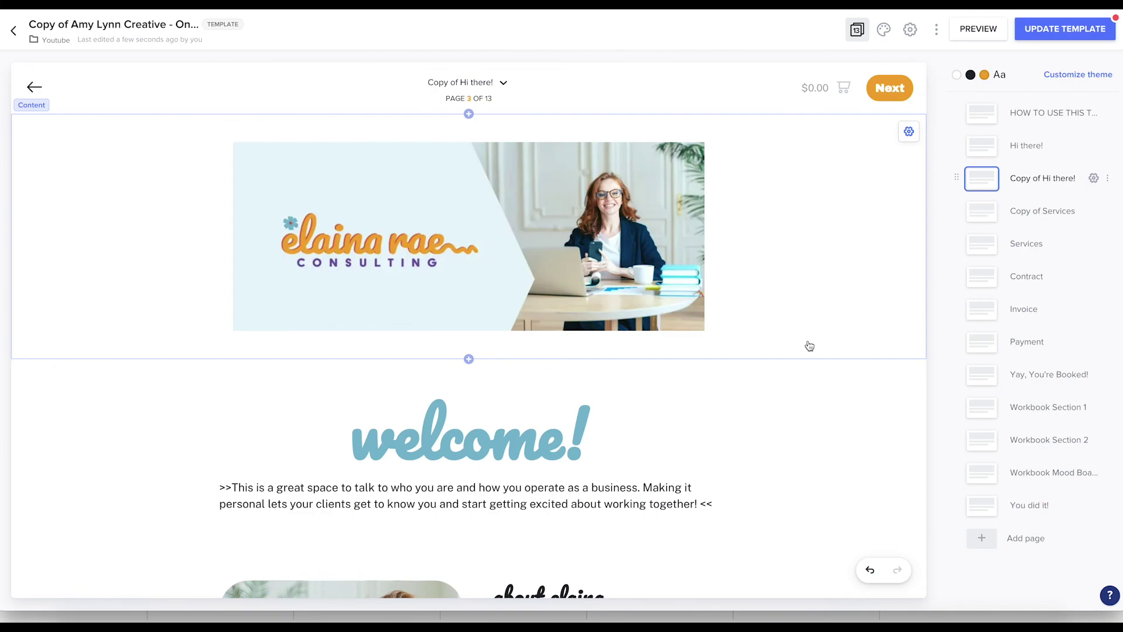
scroll(810, 345, "down", 1)
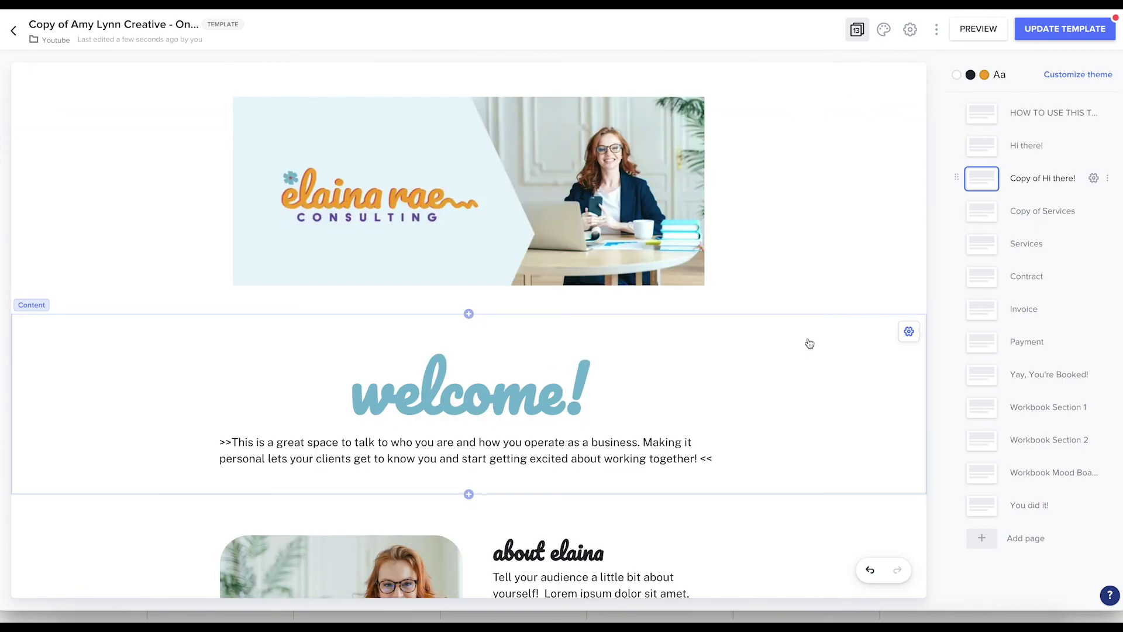